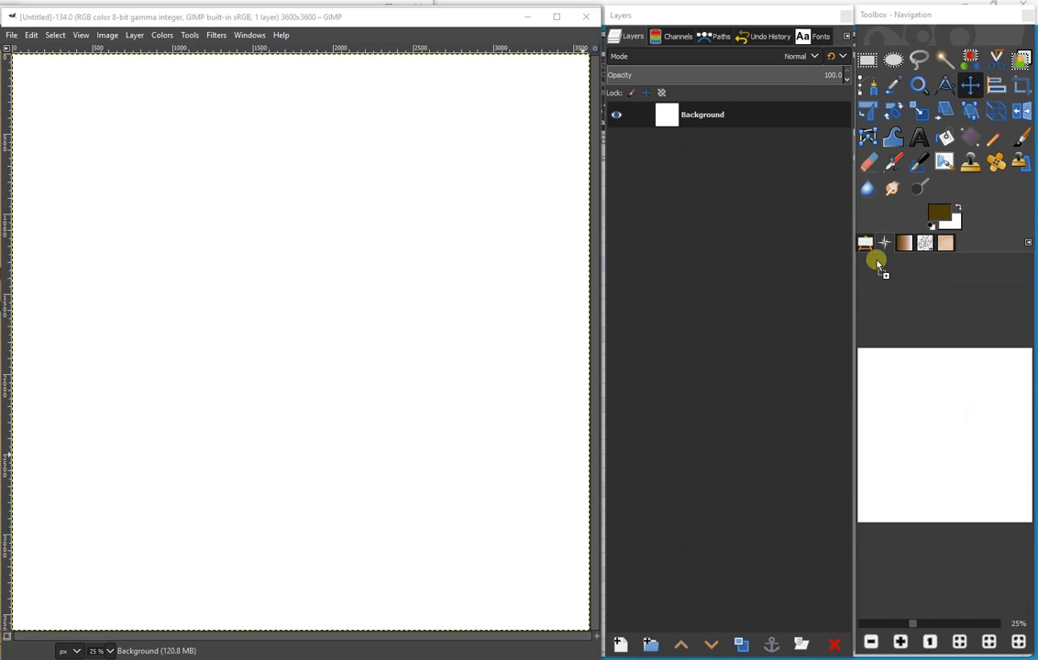
- Add the three December 2019 photos and the two ponytails_TheLittleThings papers (ppr3, cs5) as layers above the white background
{"action": "left_click_drag", "start_coordinate": [480, 284], "coordinate": [479, 281]}
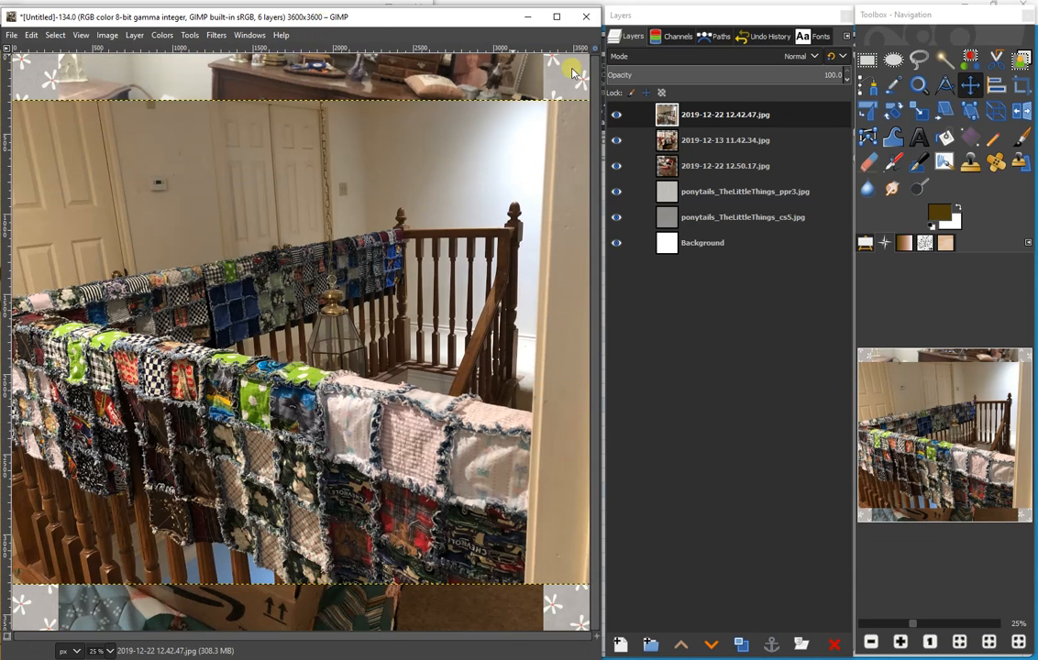
- Display all layer content extending beyond the canvas, with the Crop tool active for the 2019-12-22 12.42.47.jpg layer
{"action": "left_click", "coordinate": [709, 112]}
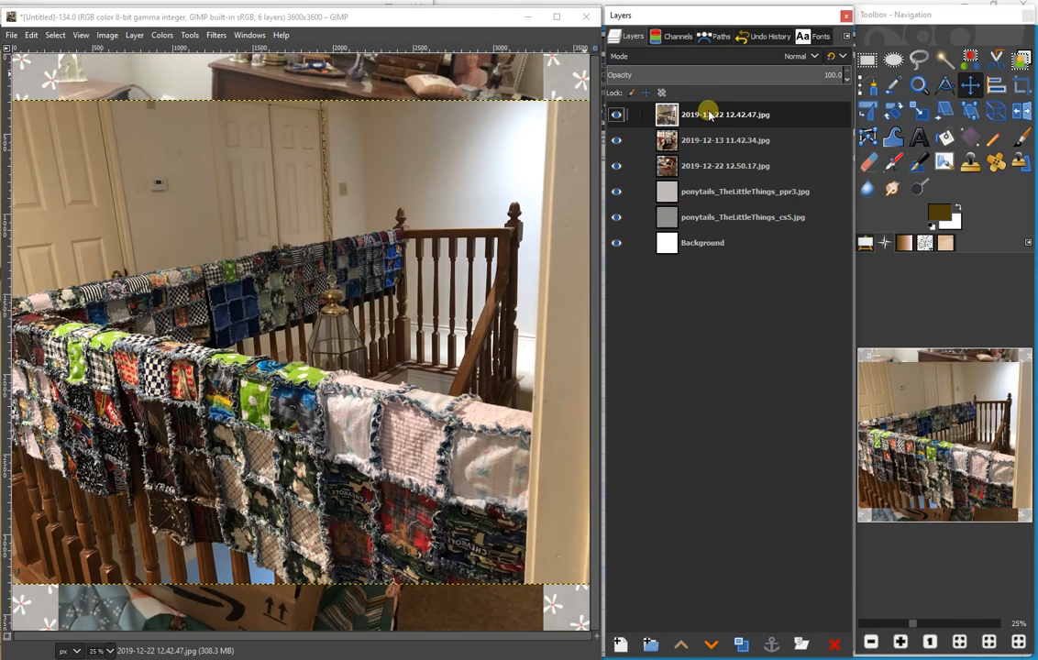
{"action": "left_click", "coordinate": [1021, 87]}
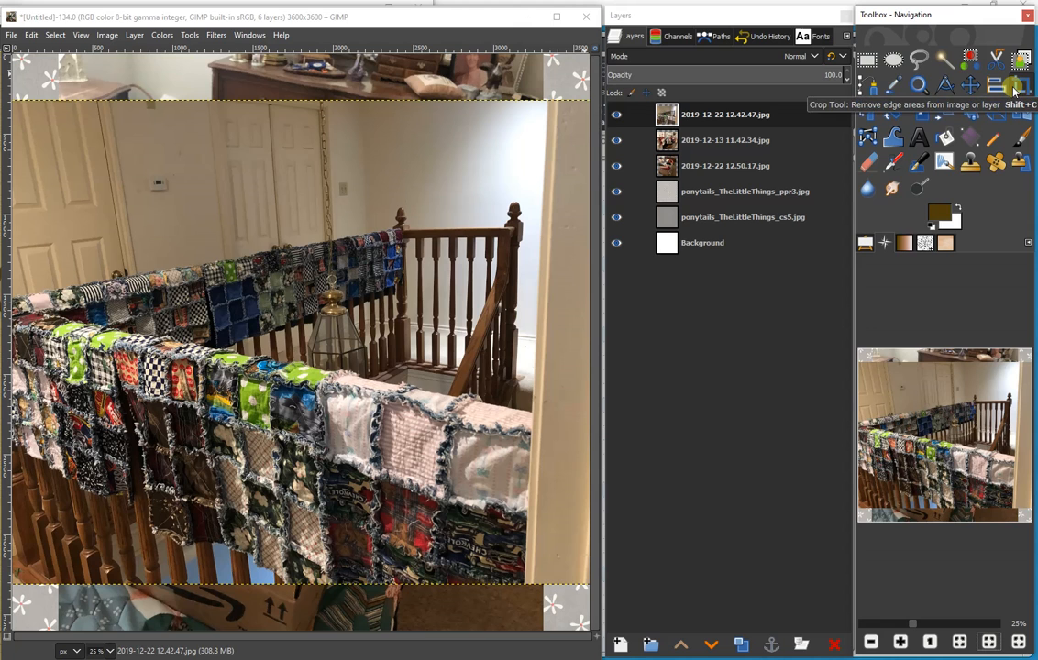
{"action": "left_click", "coordinate": [81, 35]}
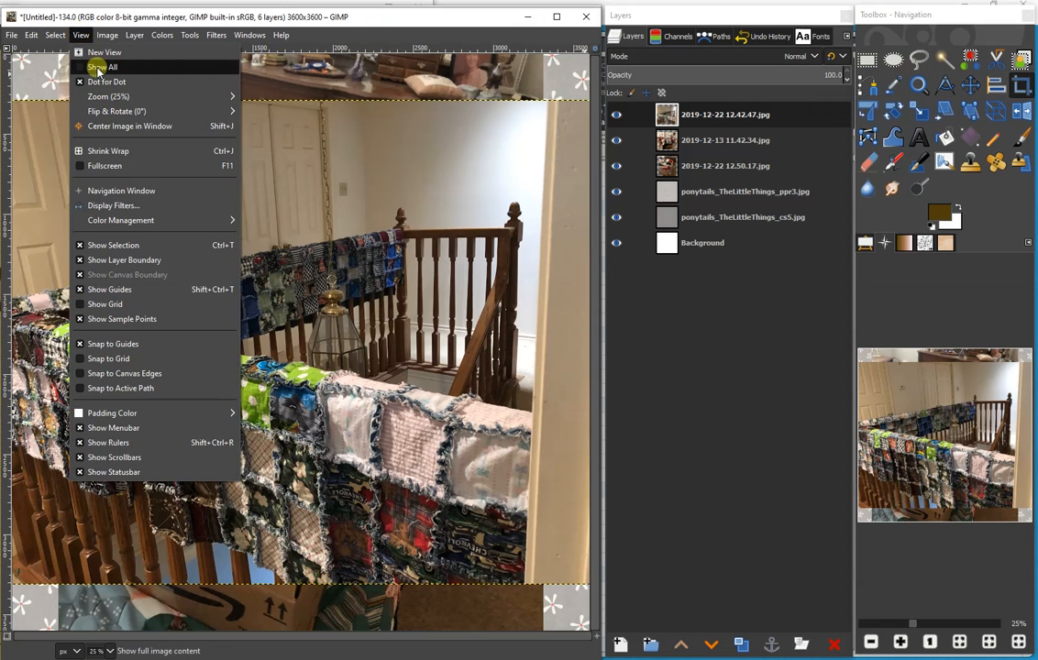
{"action": "left_click", "coordinate": [96, 67]}
{"action": "left_click", "coordinate": [109, 652]}
{"action": "left_click", "coordinate": [106, 603]}
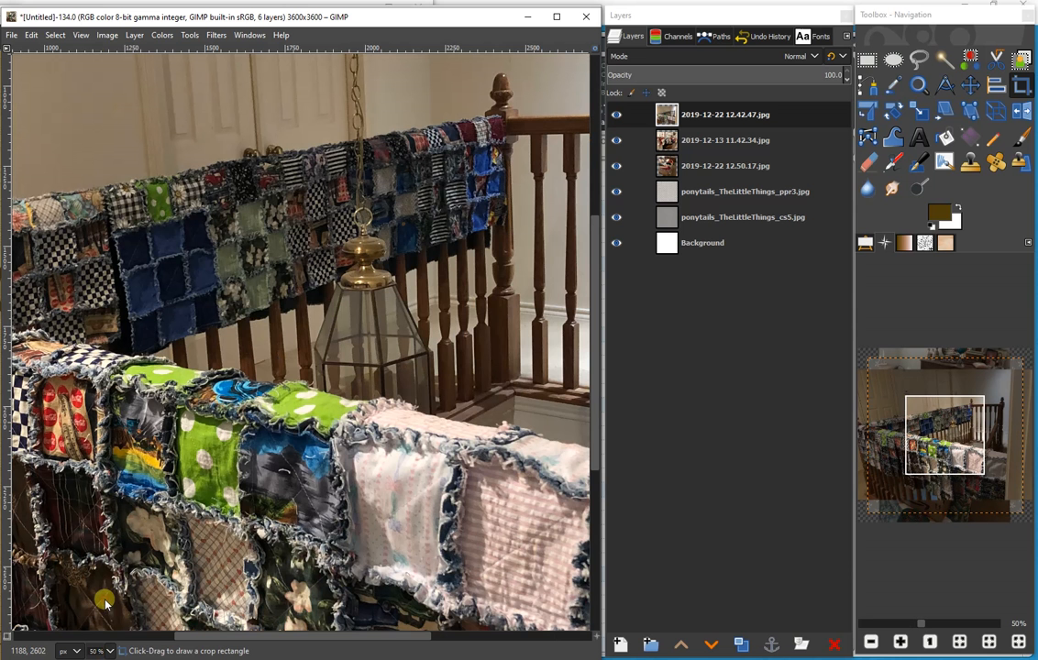
{"action": "left_click", "coordinate": [110, 652]}
{"action": "left_click", "coordinate": [106, 616]}
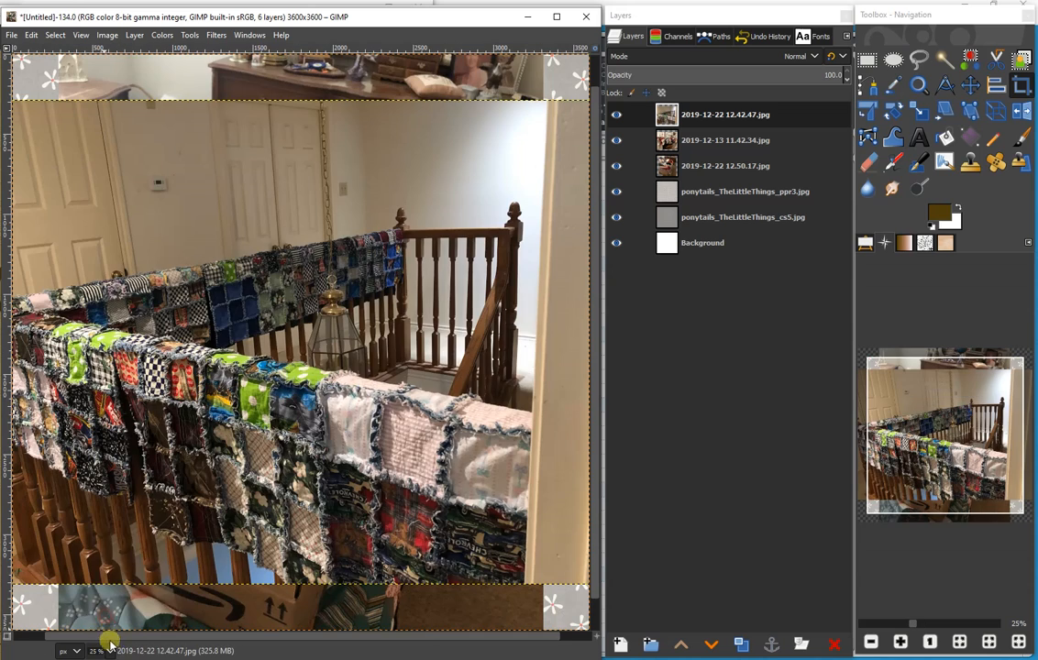
{"action": "left_click", "coordinate": [110, 652]}
{"action": "left_click", "coordinate": [104, 632]}
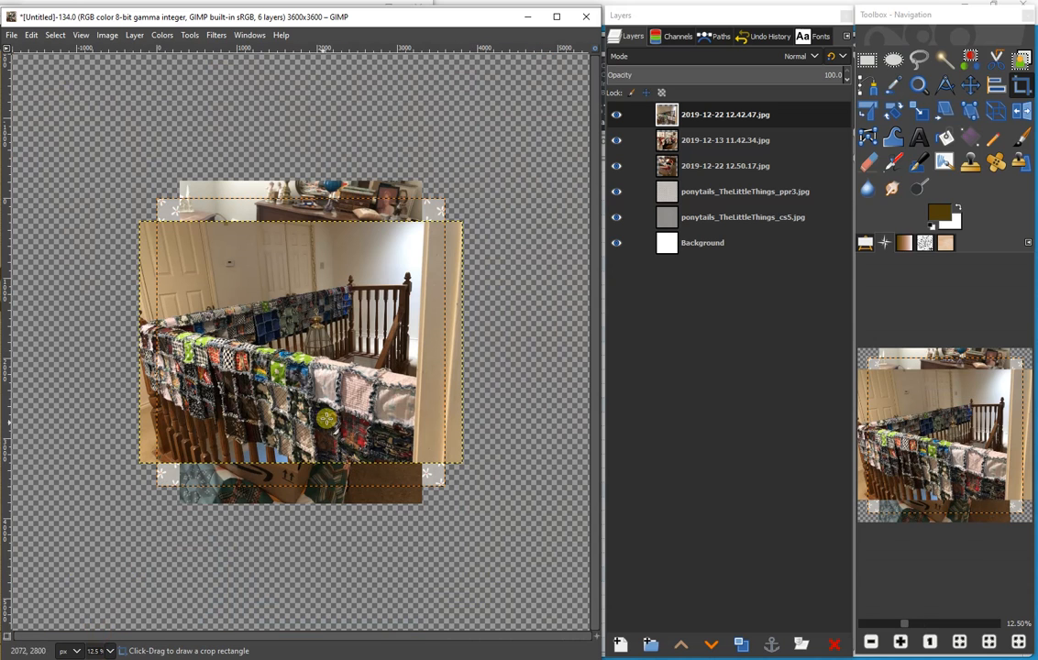
- Crop the 2019-12-22 12.42.47.jpg layer to the quilt-covered railing, trimming off the upper wall and the door frame side
{"action": "left_click_drag", "start_coordinate": [430, 462], "coordinate": [135, 271]}
{"action": "left_click", "coordinate": [320, 343]}
{"action": "left_click", "coordinate": [616, 114]}
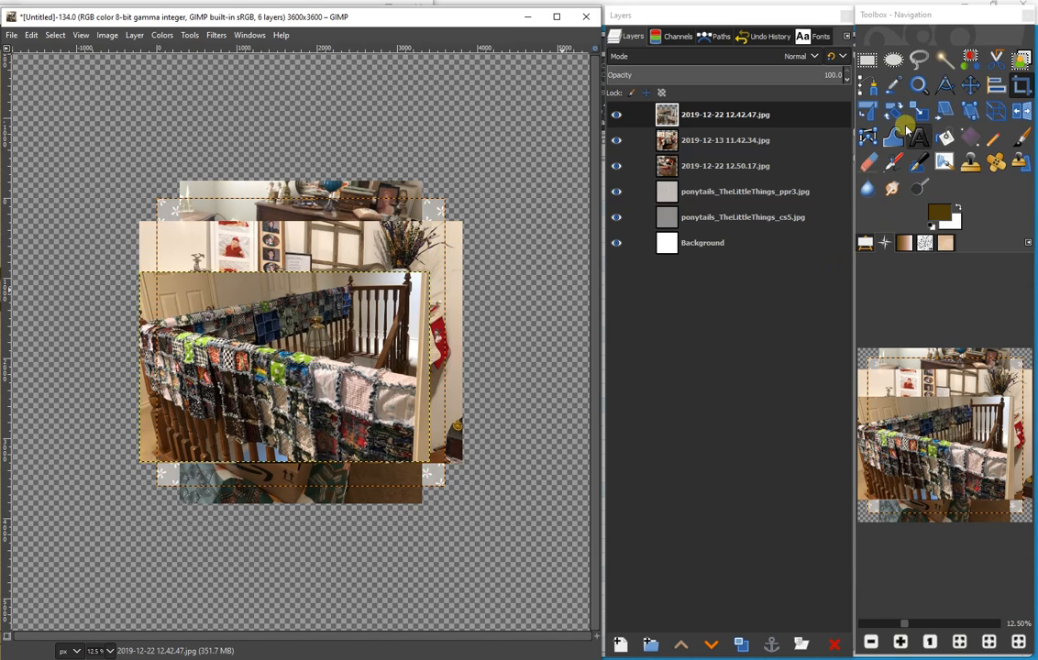
- Scale the cropped quilt railing photo to a width of 1500 px with its proportions linked
{"action": "left_click", "coordinate": [919, 111]}
{"action": "left_click", "coordinate": [149, 285]}
{"action": "left_click_drag", "start_coordinate": [150, 284], "coordinate": [175, 295]}
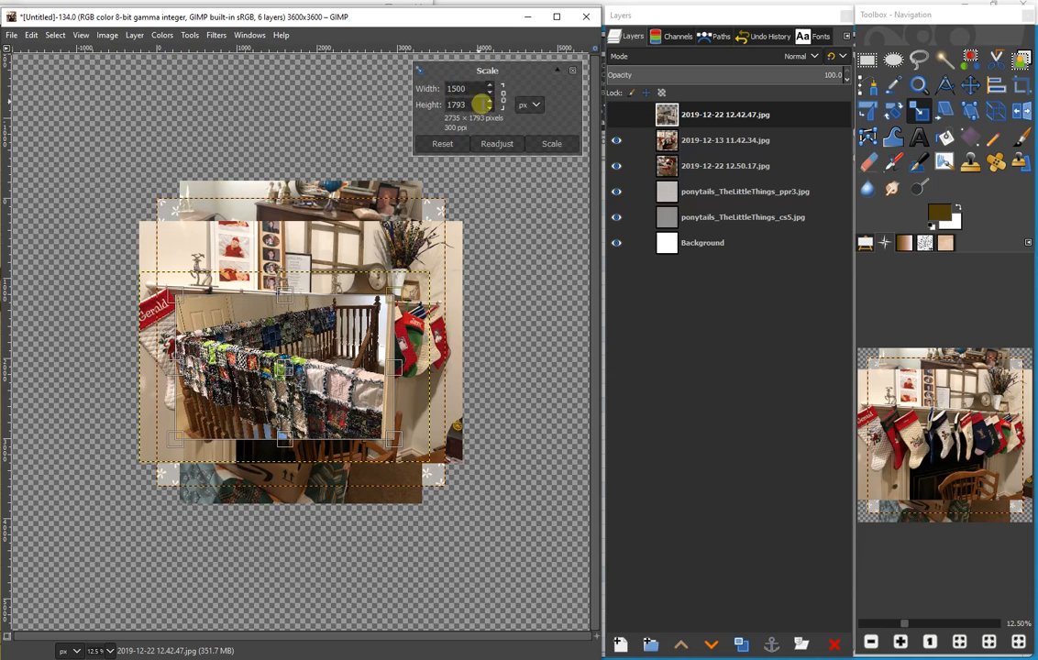
{"action": "left_click", "coordinate": [550, 144]}
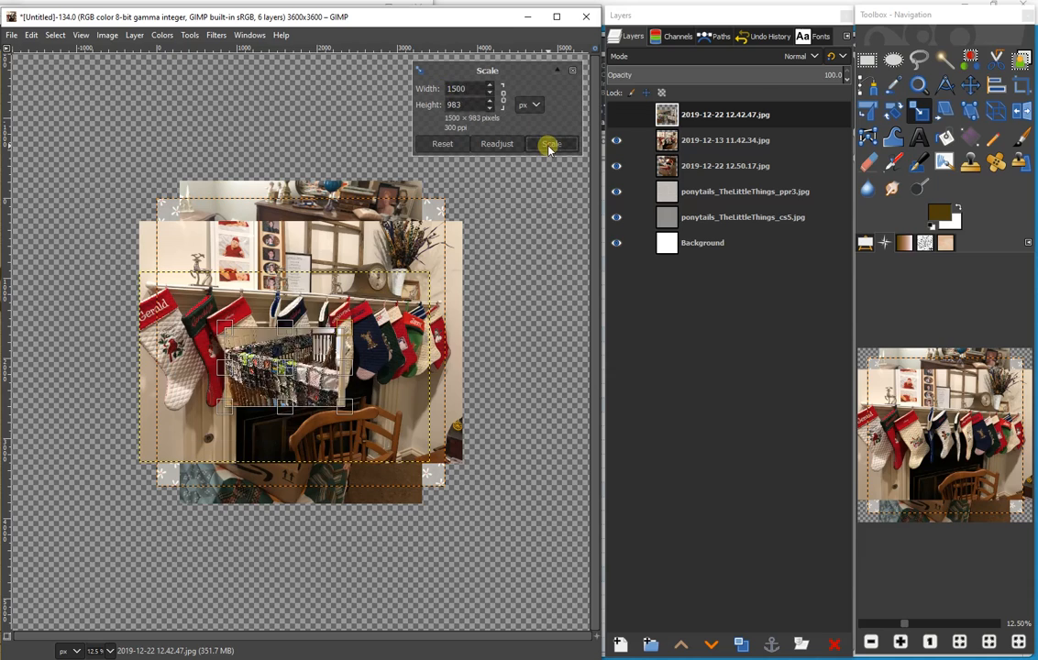
- Crop the 2019-12-13 11.42.34.jpg layer to the row of stockings, about 3960 × 1792 pixels
{"action": "left_click", "coordinate": [720, 144]}
{"action": "left_click", "coordinate": [1021, 85]}
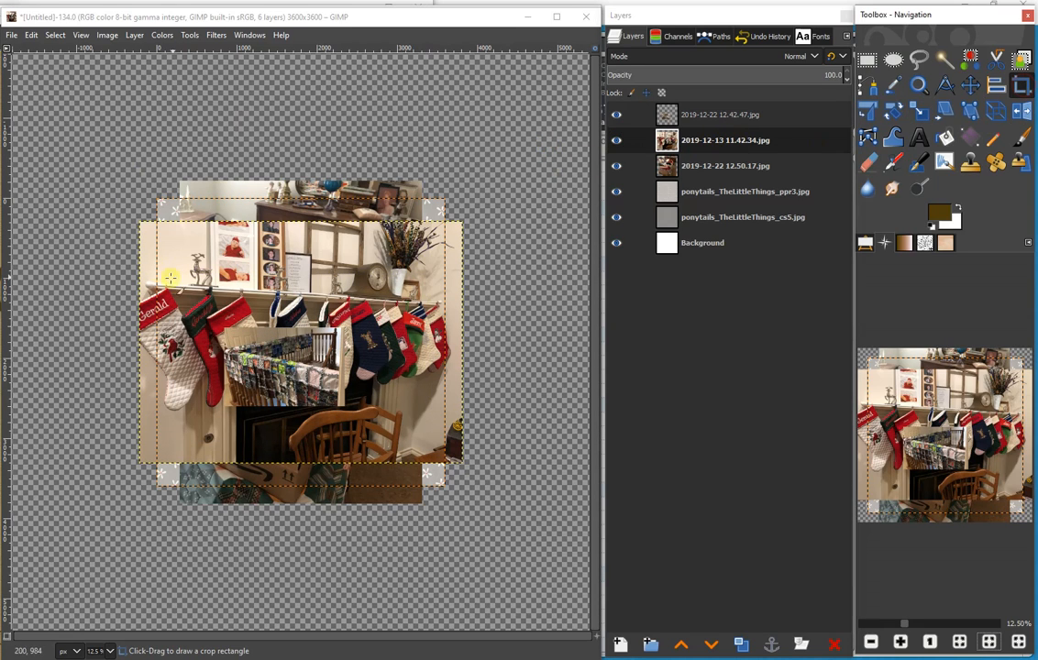
{"action": "left_click_drag", "start_coordinate": [138, 272], "coordinate": [457, 416]}
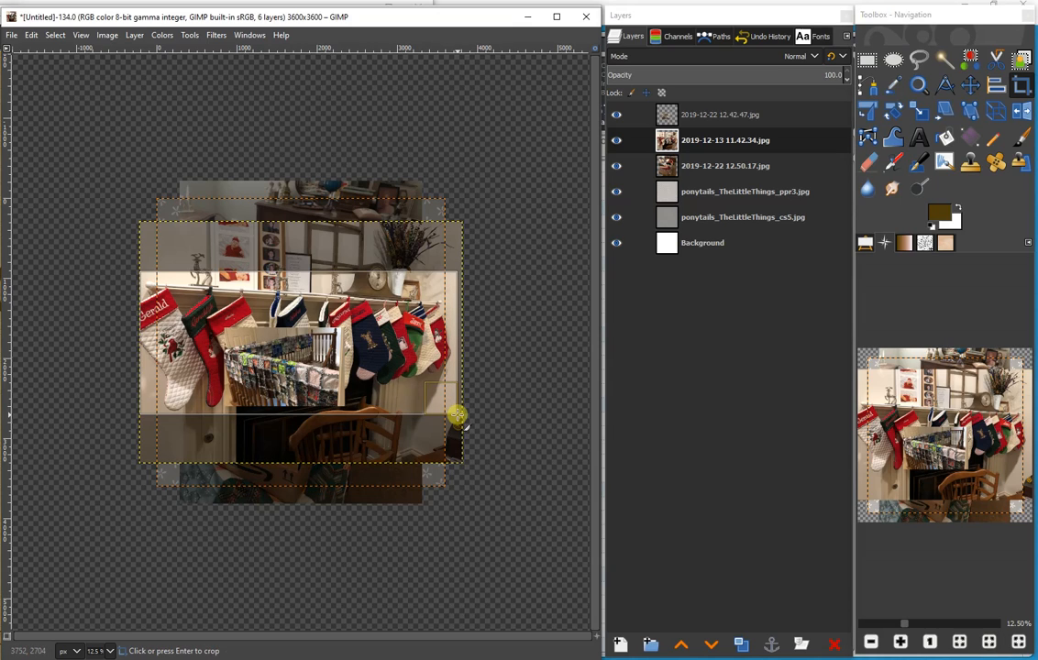
{"action": "key", "text": "Return"}
- Scale the cropped stockings photo proportionally to a width of 1500 px
{"action": "key", "text": "shift+s"}
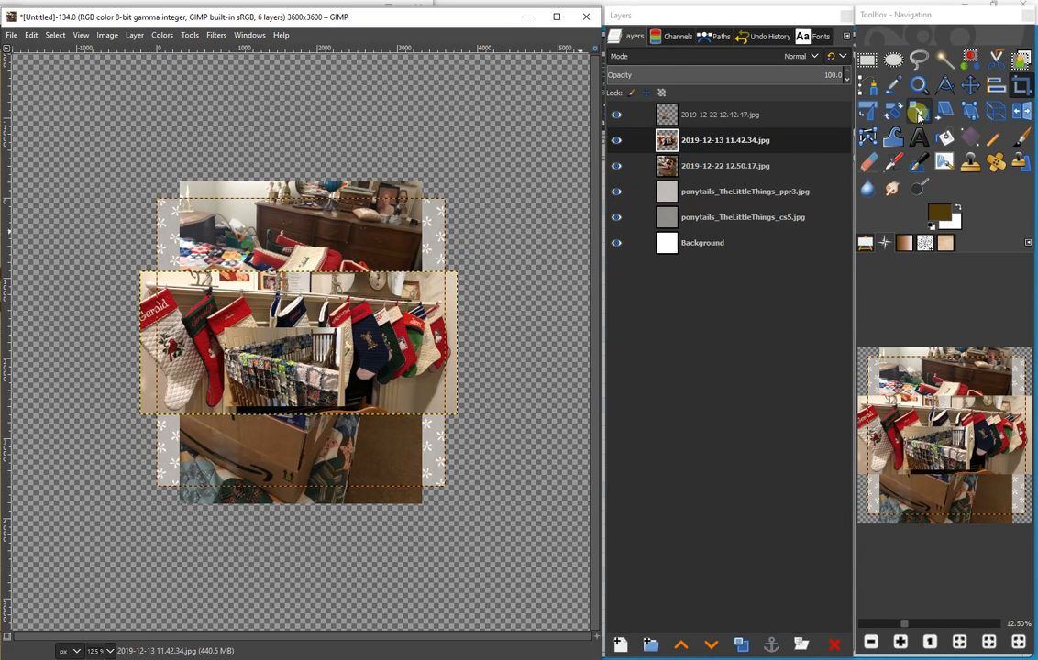
{"action": "left_click", "coordinate": [494, 121]}
{"action": "type", "text": "150"}
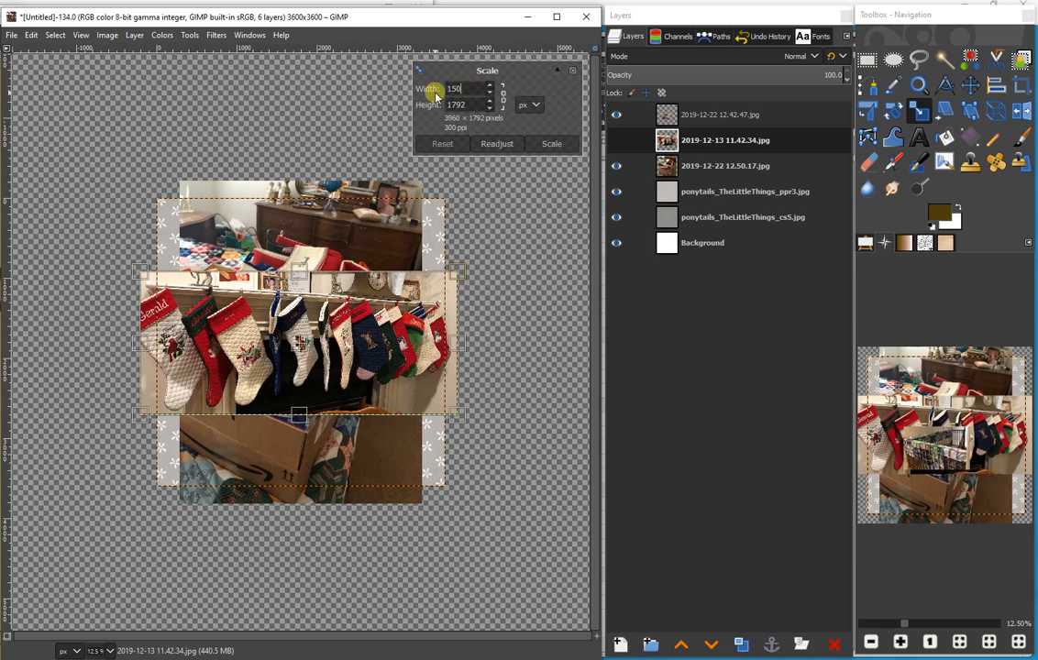
{"action": "type", "text": "0"}
{"action": "left_click", "coordinate": [552, 145]}
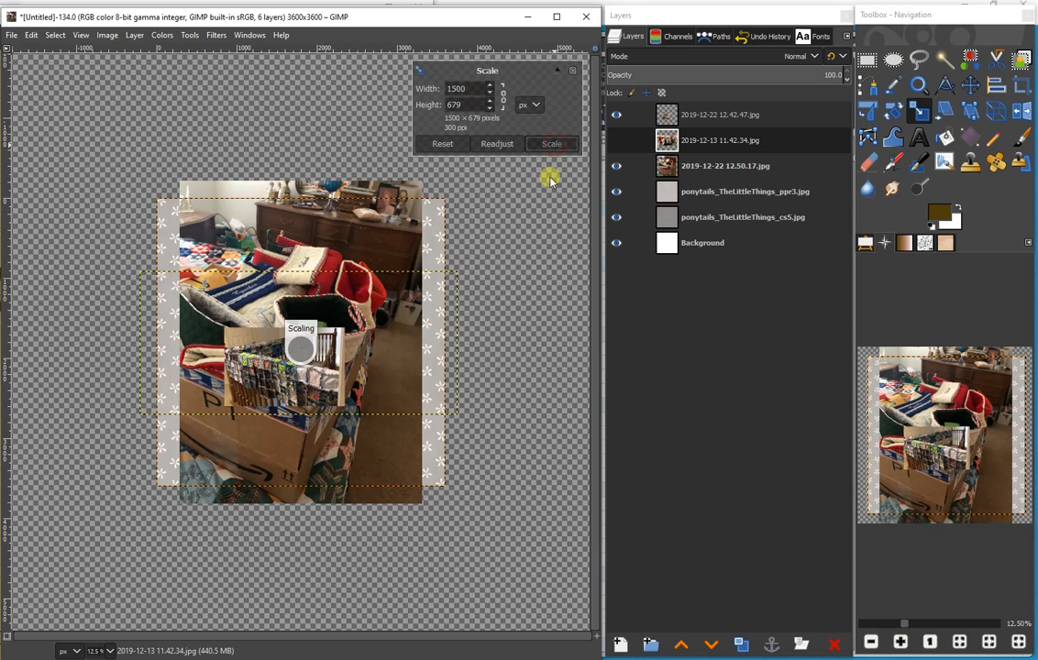
- Crop the 2019-12-22 12.50.17.jpg layer around the box of stockings to about 2632 × 3504 pixels
{"action": "left_click", "coordinate": [729, 172]}
{"action": "left_click", "coordinate": [1019, 87]}
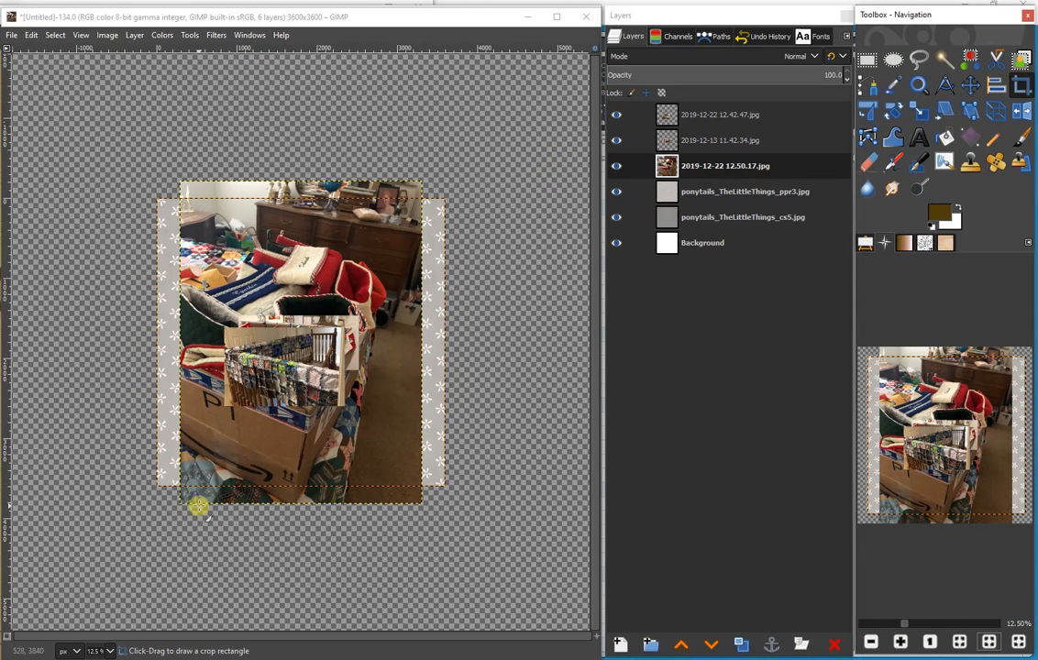
{"action": "left_click_drag", "start_coordinate": [178, 502], "coordinate": [391, 221]}
{"action": "left_click", "coordinate": [354, 365]}
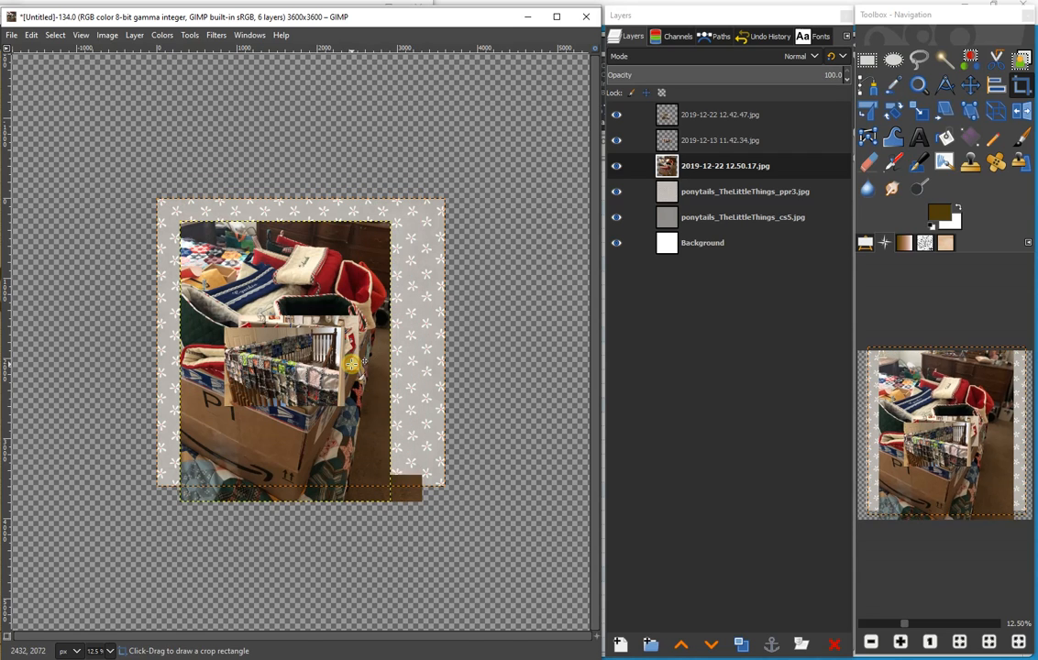
- Rotate the cropped box photo by -90 degrees about its centre
{"action": "left_click", "coordinate": [894, 111]}
{"action": "left_click", "coordinate": [289, 284]}
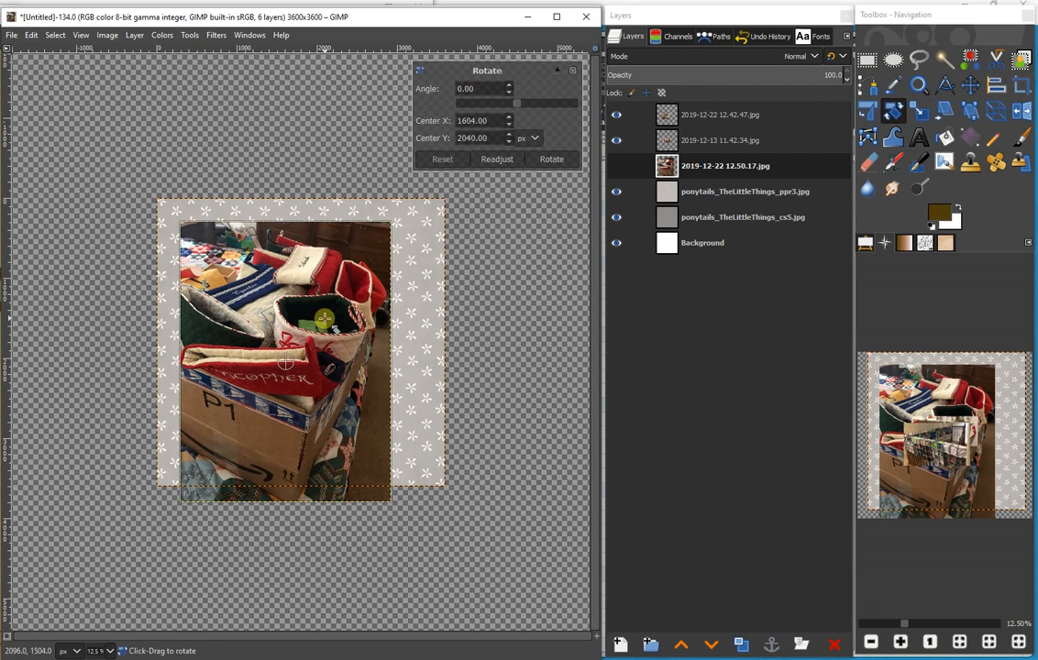
{"action": "key", "text": "Return"}
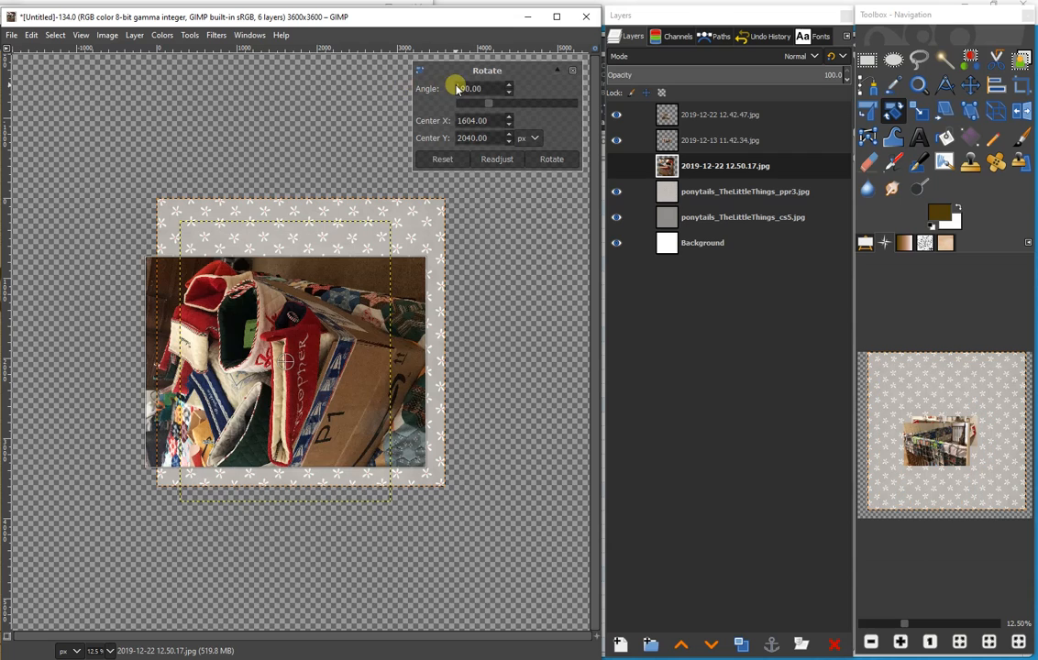
{"action": "left_click", "coordinate": [553, 159]}
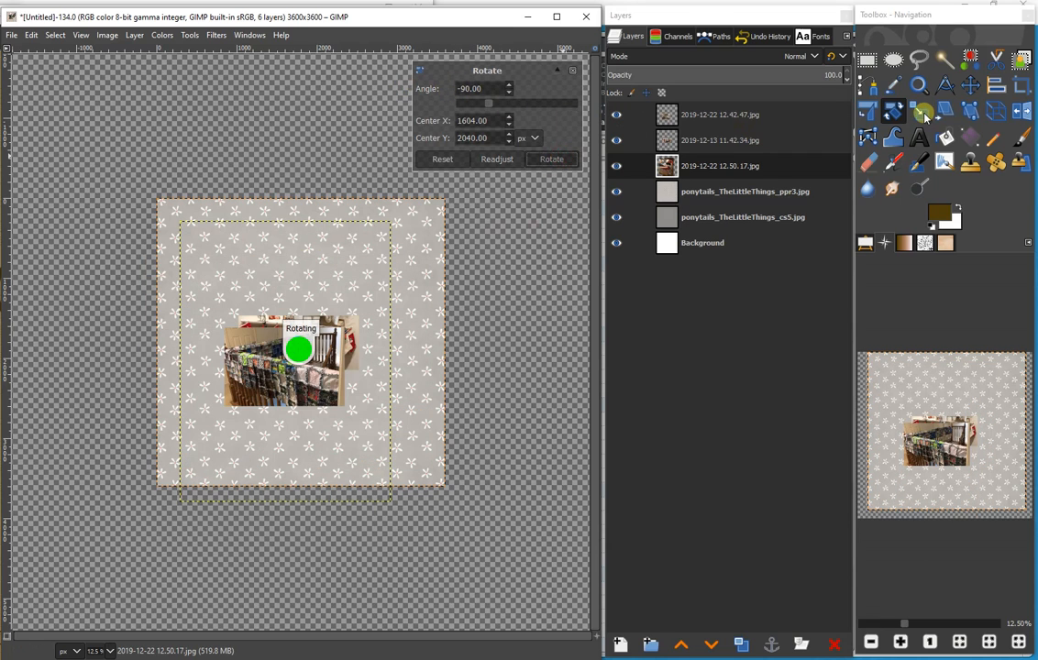
- Scale the rotated box photo proportionally to 1500 px wide
{"action": "left_click", "coordinate": [922, 112]}
{"action": "left_click", "coordinate": [270, 249]}
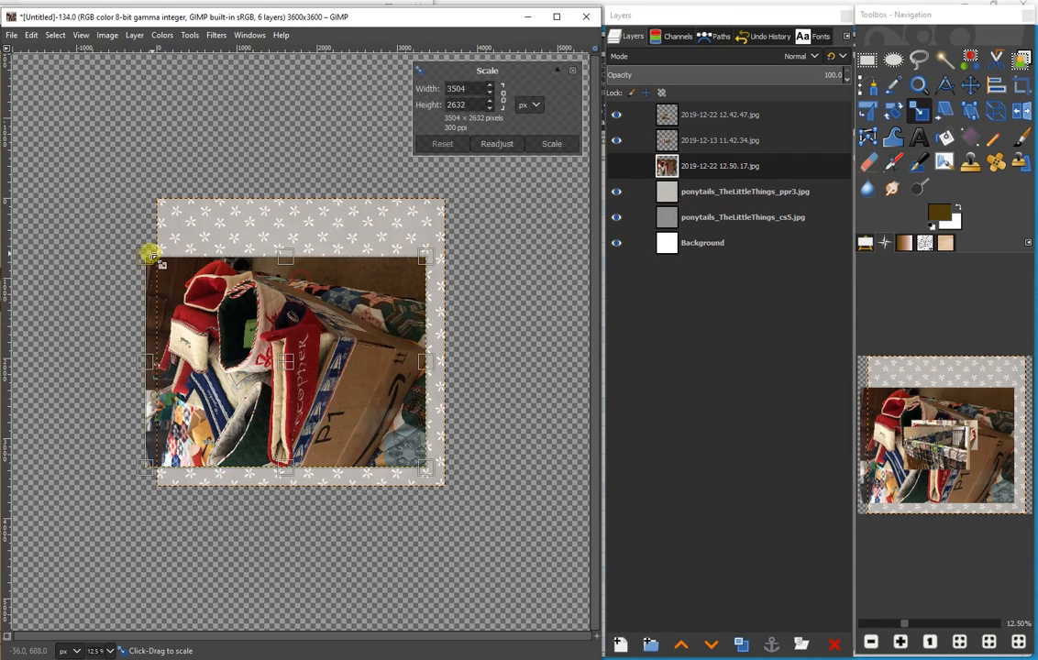
{"action": "type", "text": "1500"}
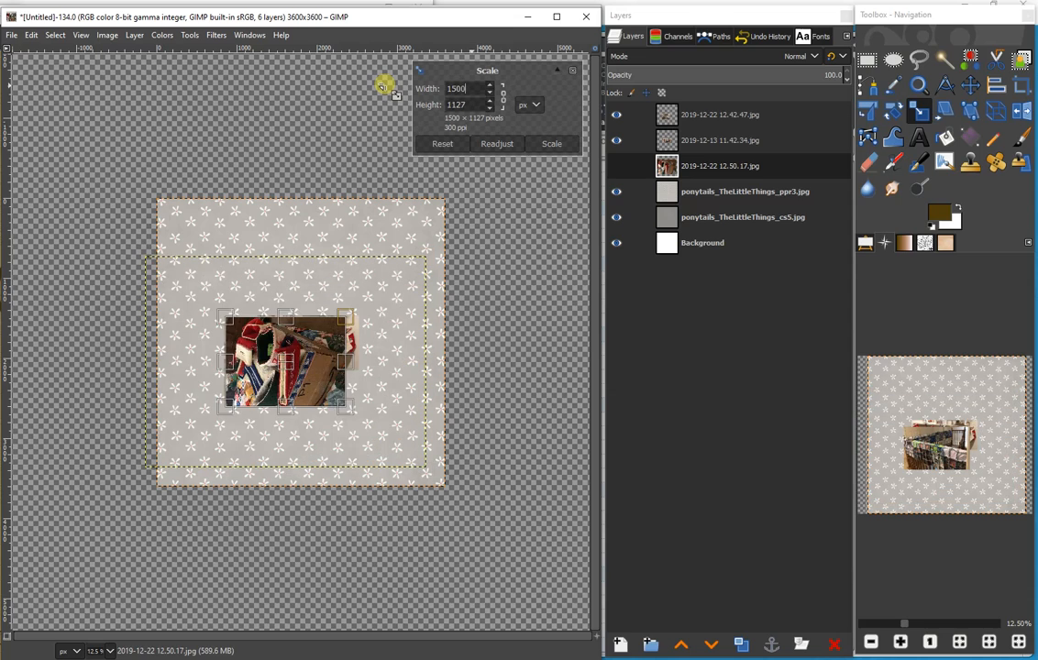
{"action": "left_click", "coordinate": [545, 144]}
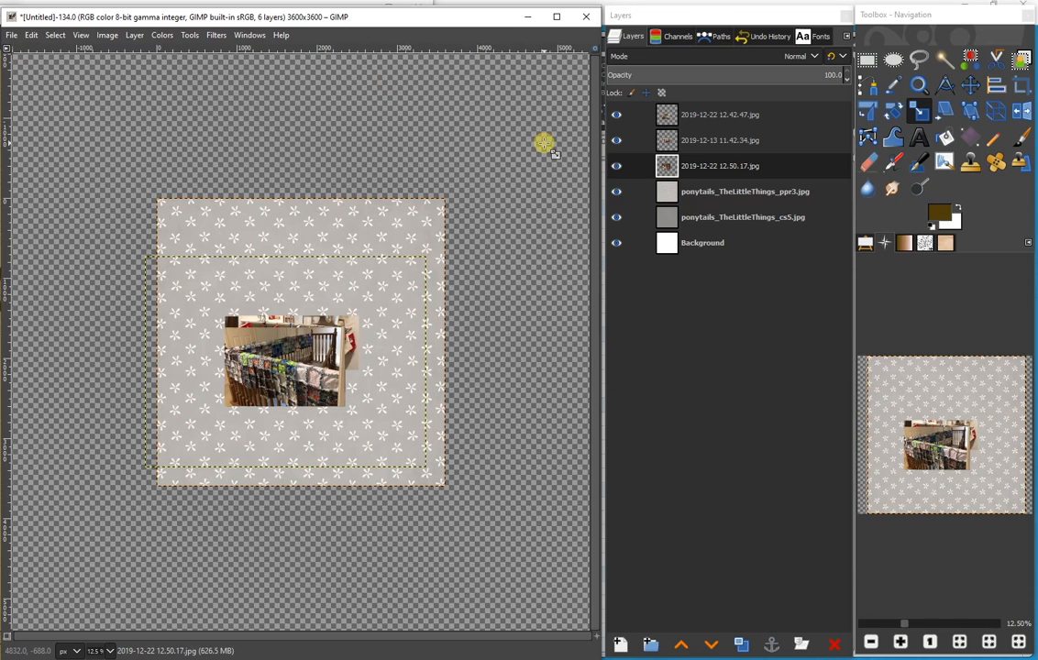
- Stack the three photos in a column and add a vertical guide by percent through the middle of the page
{"action": "key", "text": "m"}
{"action": "left_click", "coordinate": [106, 35]}
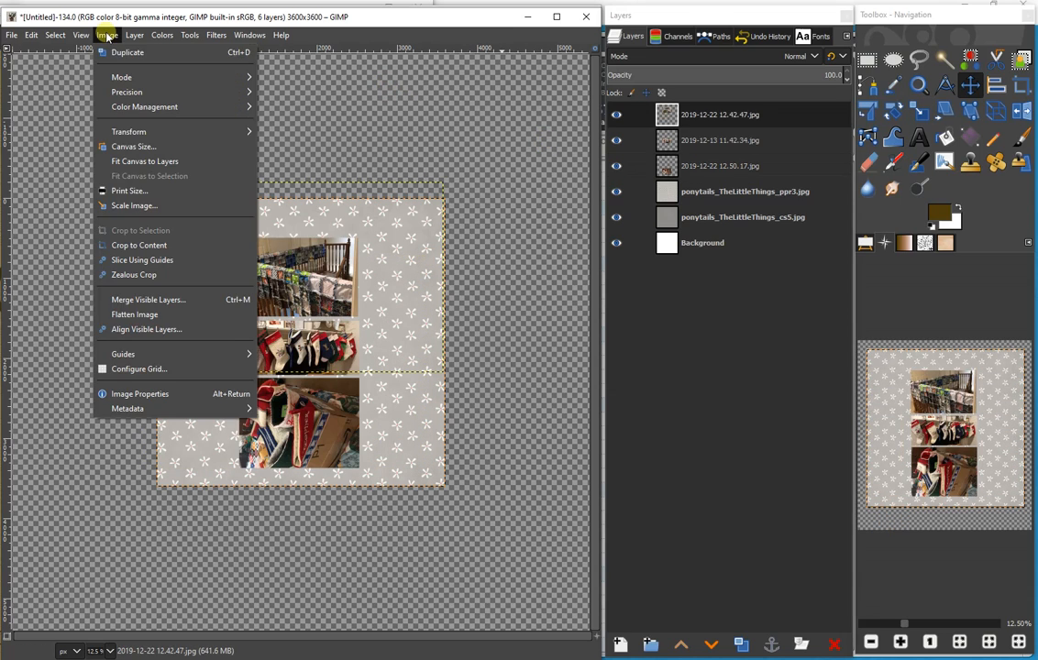
{"action": "mouse_move", "coordinate": [144, 357]}
{"action": "left_click", "coordinate": [317, 359]}
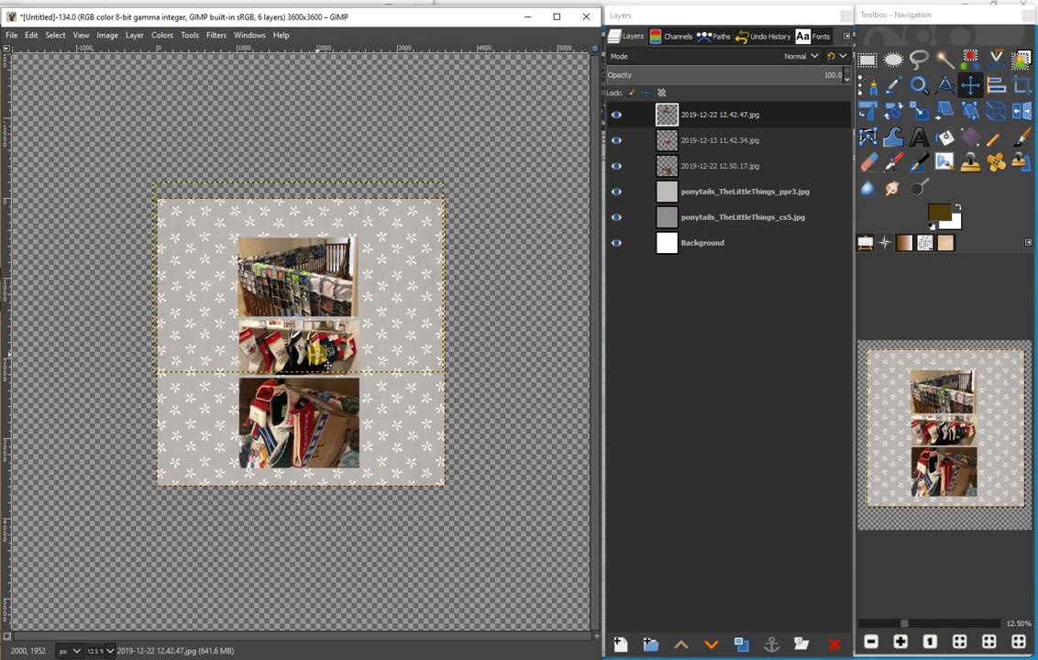
{"action": "left_click", "coordinate": [241, 320]}
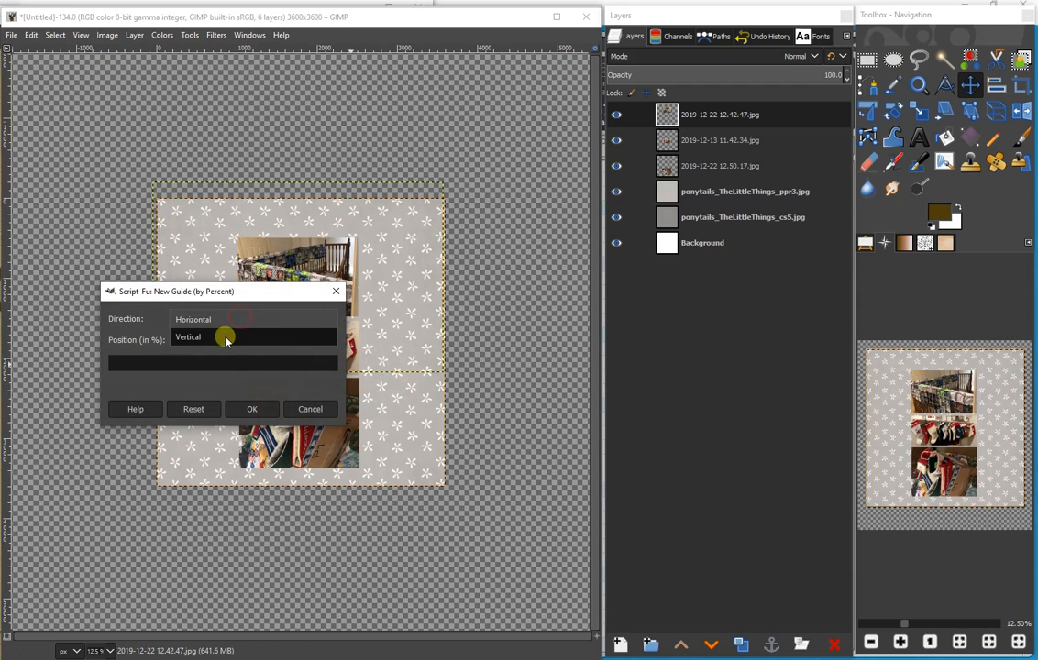
{"action": "left_click", "coordinate": [224, 339]}
{"action": "left_click", "coordinate": [253, 408]}
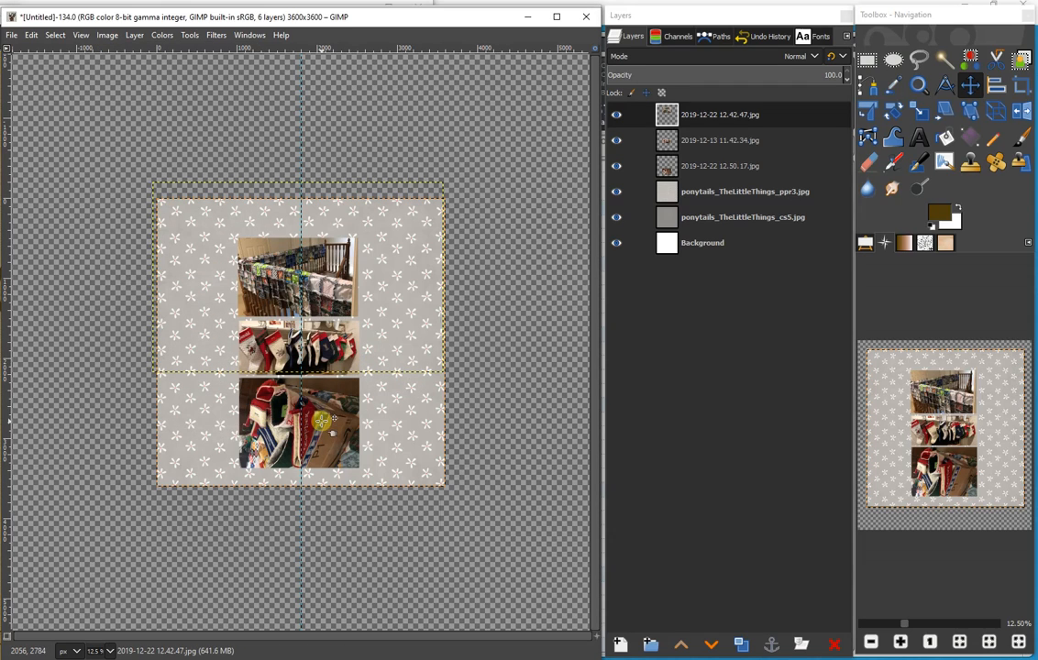
- Rearrange the photo column around the guide with the stockings on top, the quilt railing in the middle and the box at the bottom
{"action": "left_click_drag", "start_coordinate": [321, 422], "coordinate": [324, 420]}
{"action": "left_click_drag", "start_coordinate": [320, 341], "coordinate": [355, 235]}
{"action": "left_click_drag", "start_coordinate": [331, 276], "coordinate": [329, 329]}
{"action": "left_click_drag", "start_coordinate": [327, 250], "coordinate": [312, 266]}
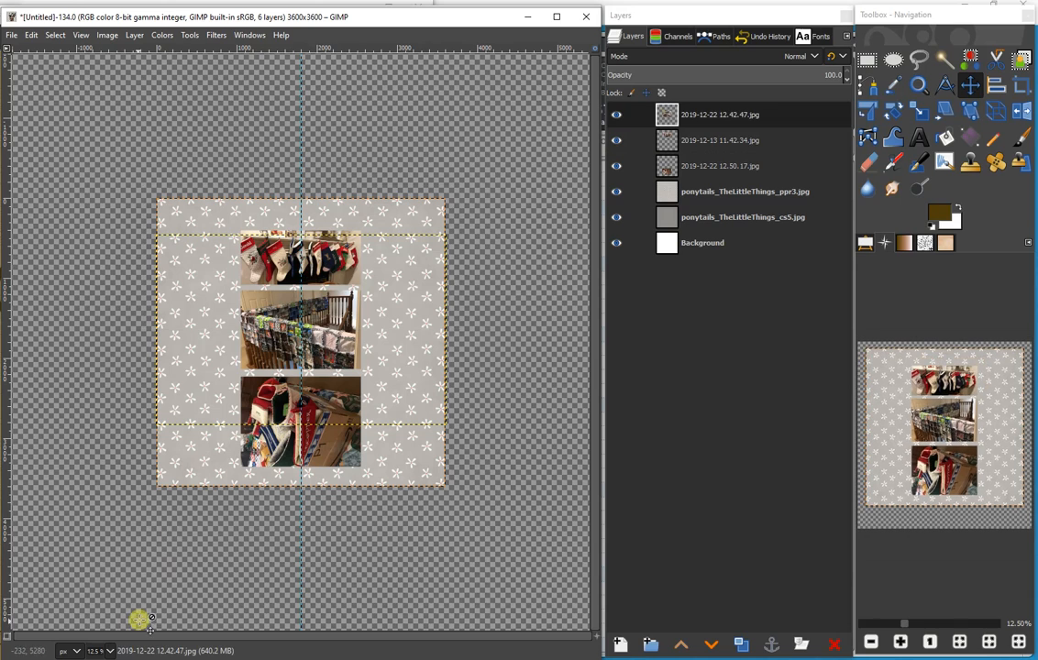
- Set the Text tool's font to Arial Heavy, with the ponytails_TheLittleThings_ppr3.jpg layer active
{"action": "left_click", "coordinate": [103, 651]}
{"action": "left_click", "coordinate": [93, 619]}
{"action": "left_click", "coordinate": [702, 193]}
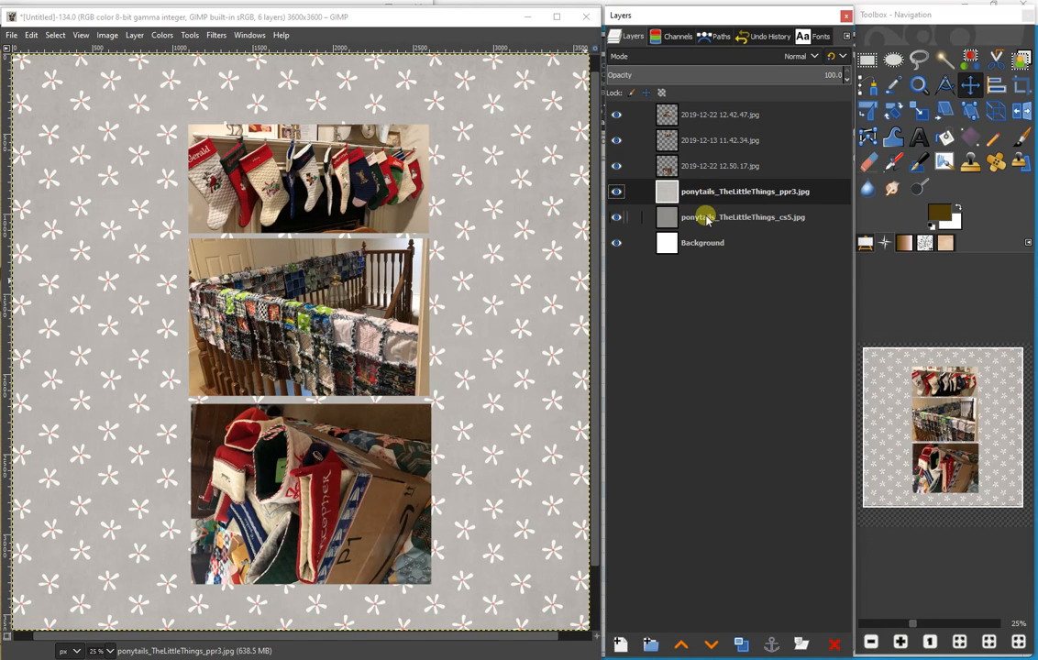
{"action": "left_click", "coordinate": [918, 136]}
{"action": "left_click", "coordinate": [867, 243]}
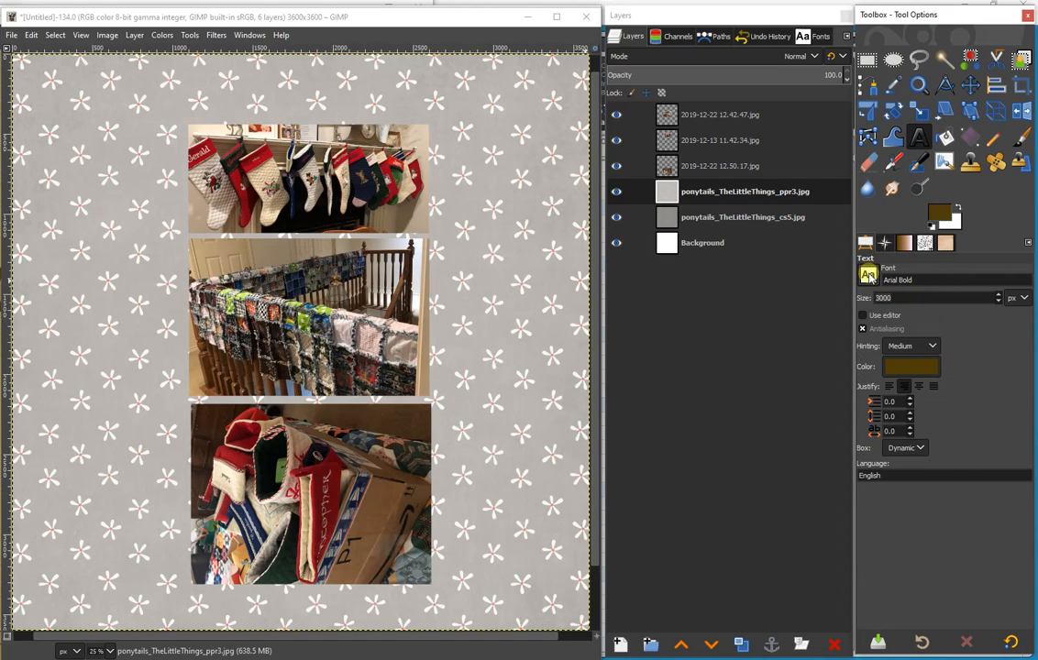
{"action": "left_click", "coordinate": [868, 276]}
{"action": "left_click", "coordinate": [887, 393]}
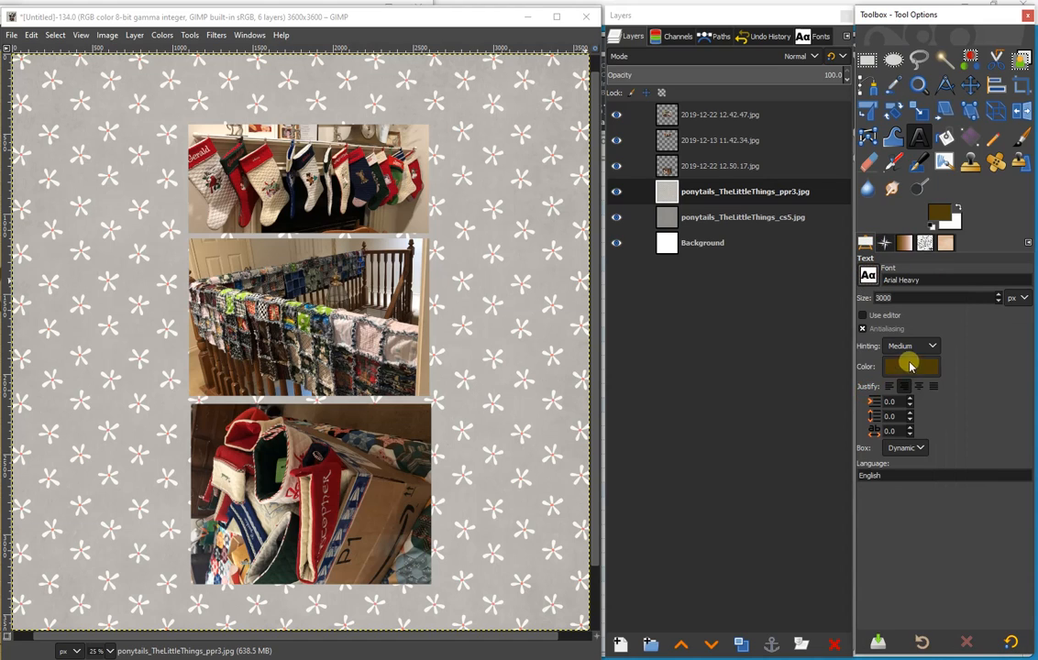
- Add a "{" text layer and move it so the large brace stands along the left side of the photo column
{"action": "left_click", "coordinate": [109, 273]}
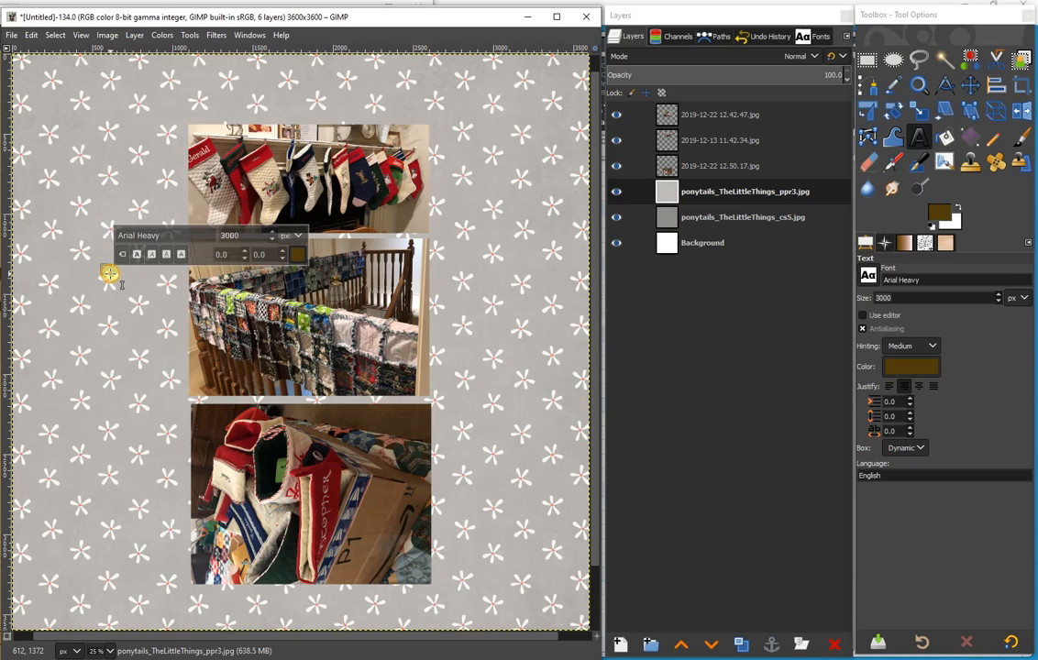
{"action": "type", "text": "{"}
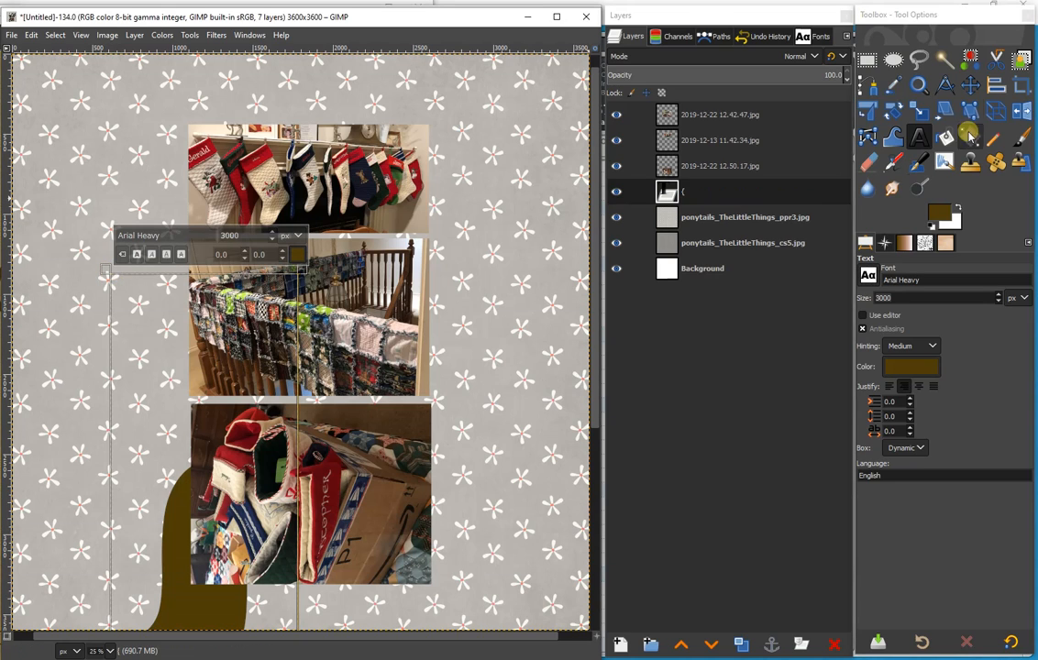
{"action": "key", "text": "Escape"}
{"action": "key", "text": "m"}
{"action": "left_click_drag", "start_coordinate": [193, 609], "coordinate": [94, 280]}
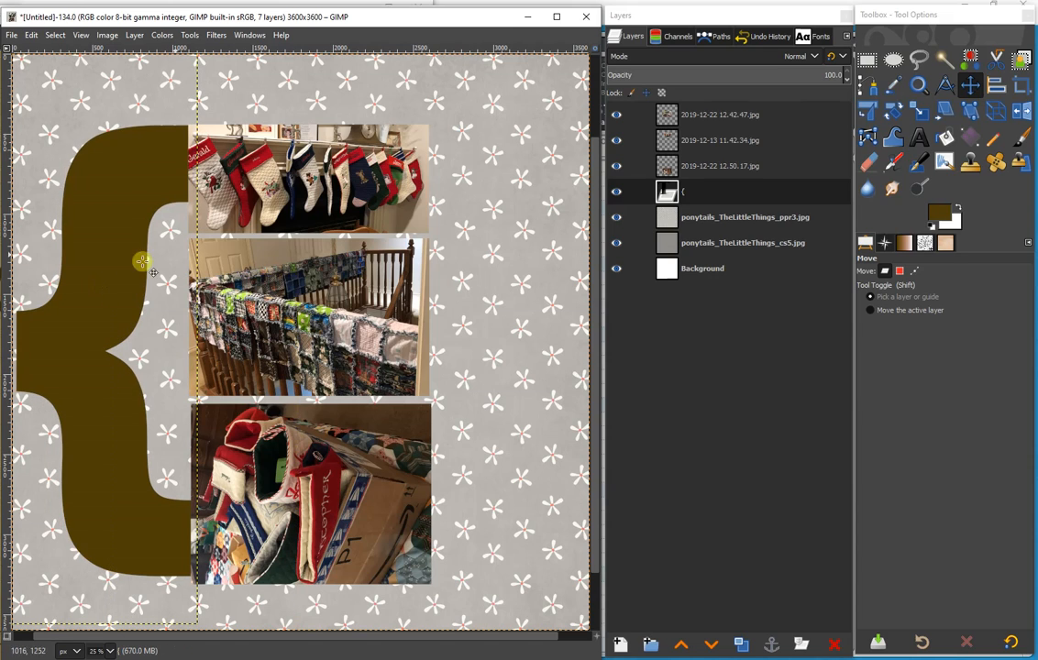
- Set the "{" text's size to 2000 px and move the brace beside the photo column
{"action": "left_click", "coordinate": [918, 135]}
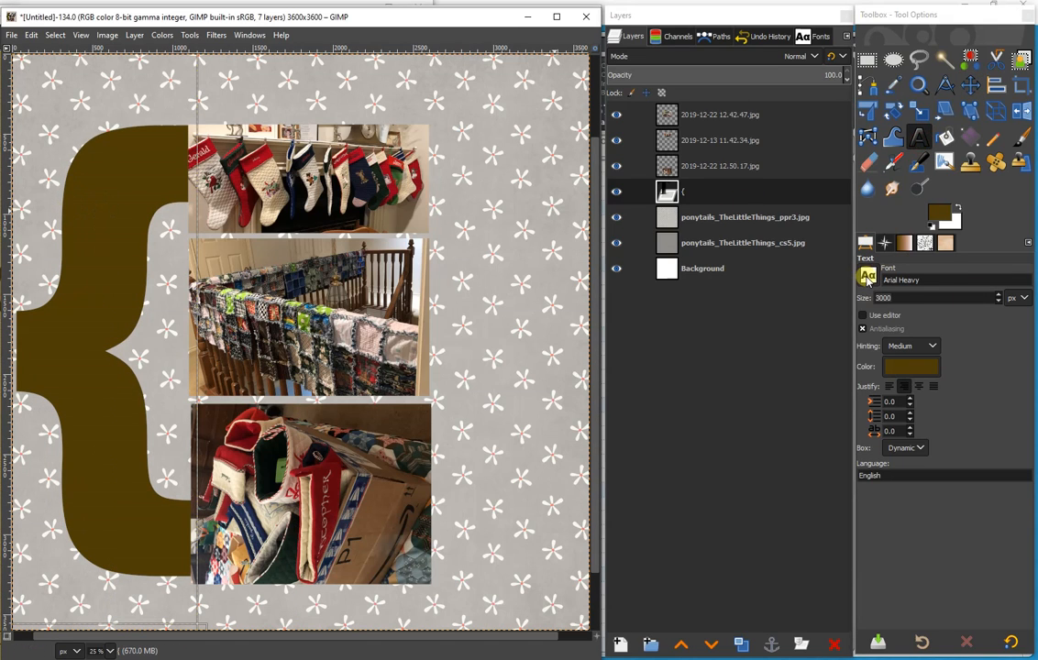
{"action": "double_click", "coordinate": [902, 298]}
{"action": "type", "text": "2000"}
{"action": "key", "text": "Return"}
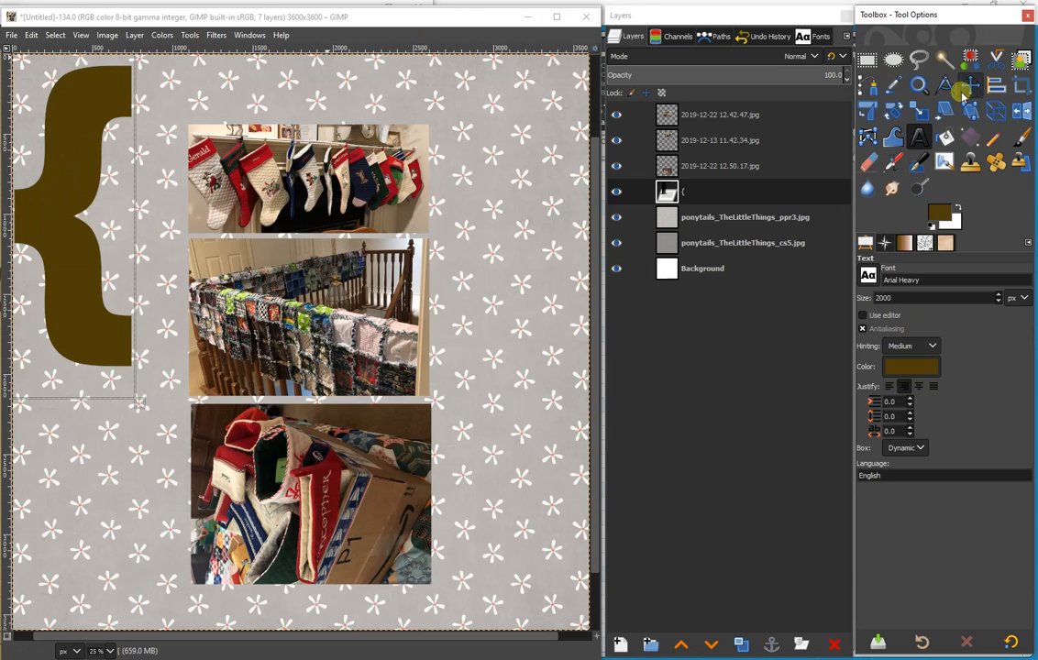
{"action": "key", "text": "m"}
{"action": "left_click_drag", "start_coordinate": [102, 92], "coordinate": [128, 214]}
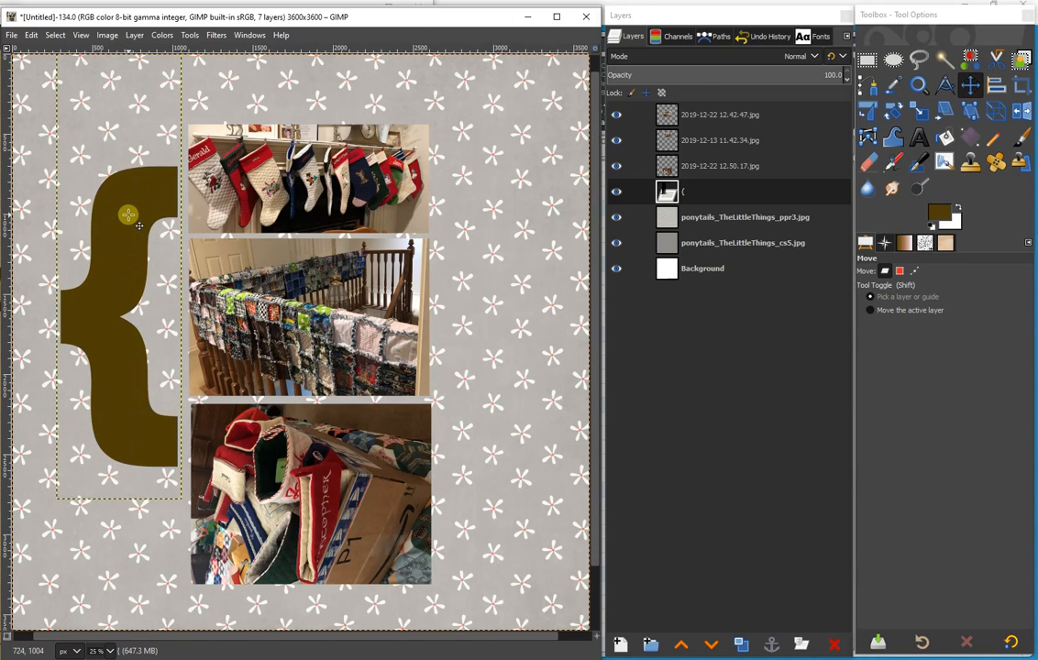
- Set the "{" text's size to 2500 px and move the brace just left of the photo column
{"action": "left_click", "coordinate": [920, 137]}
{"action": "left_click", "coordinate": [113, 279]}
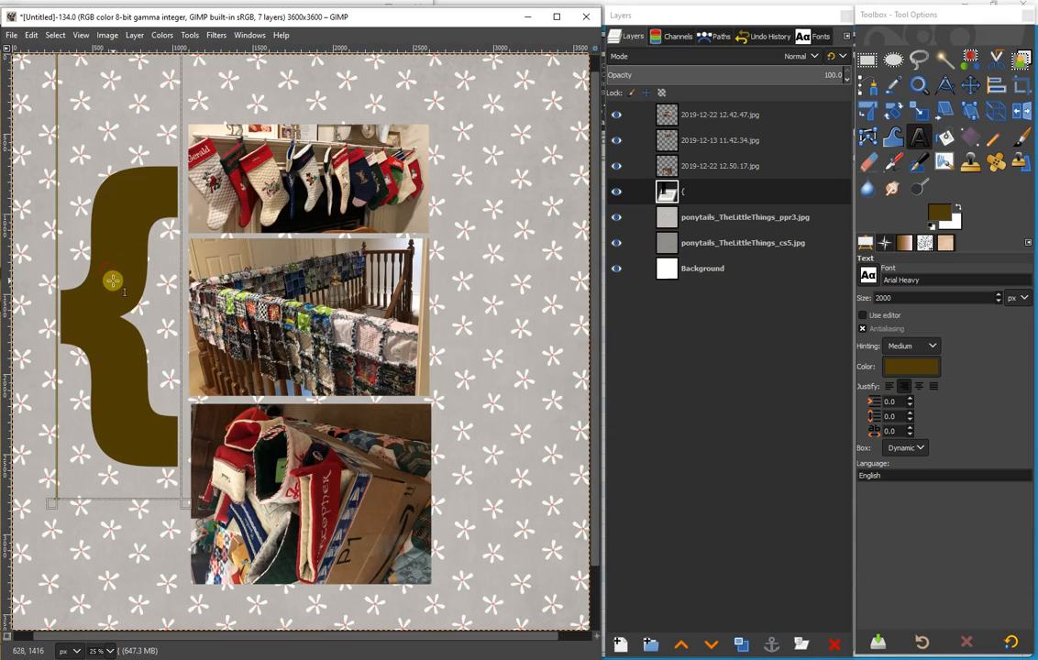
{"action": "left_click", "coordinate": [920, 297]}
{"action": "type", "text": "2500"}
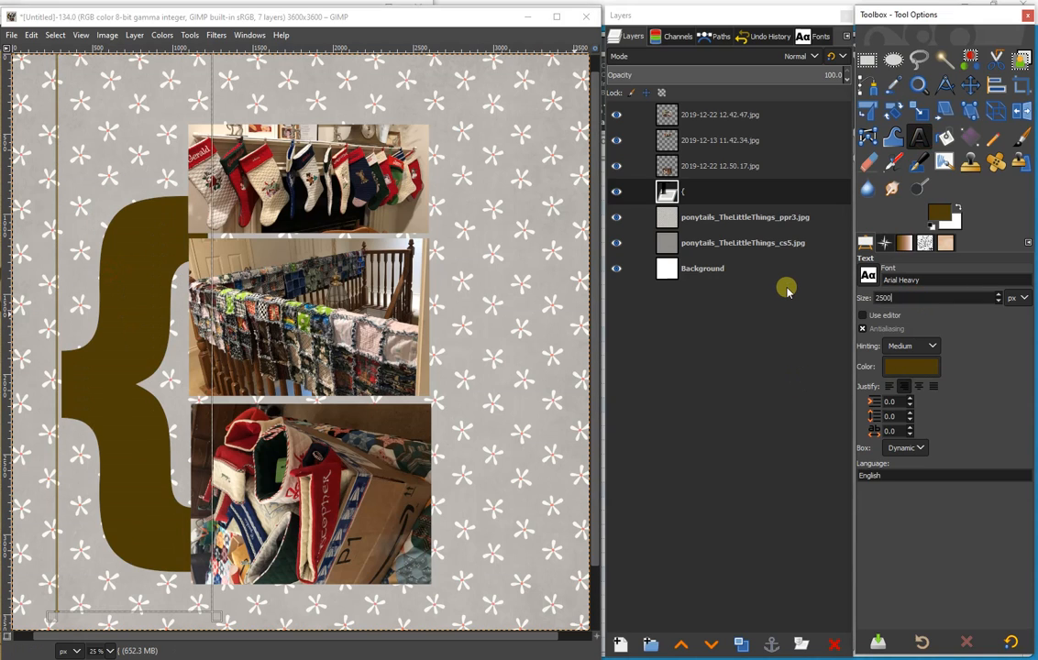
{"action": "type", "text": "m"}
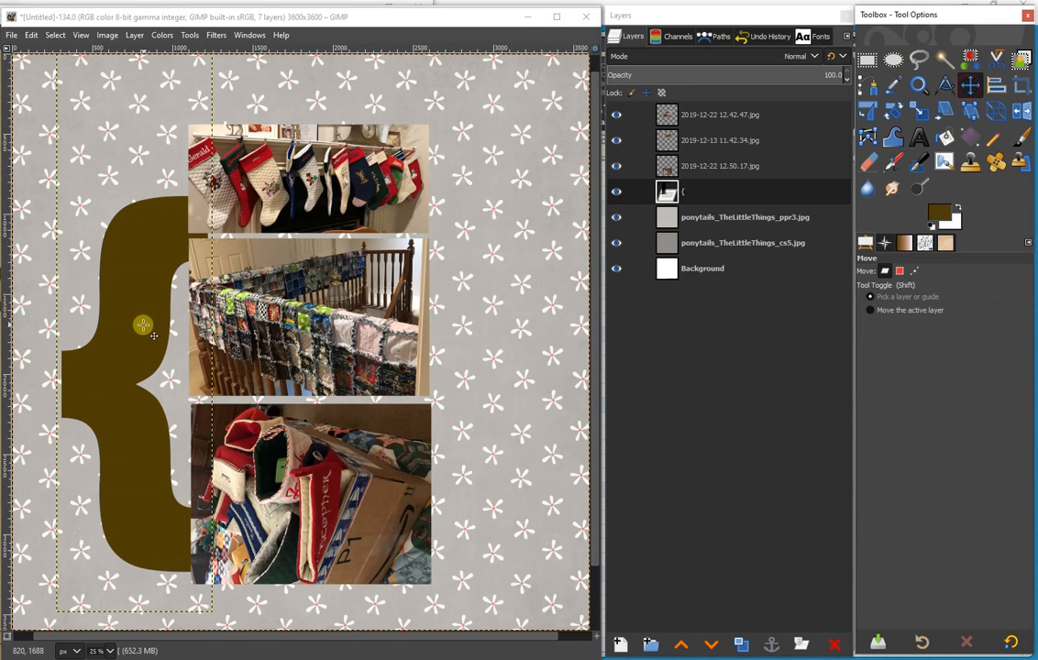
{"action": "left_click_drag", "start_coordinate": [144, 324], "coordinate": [108, 300]}
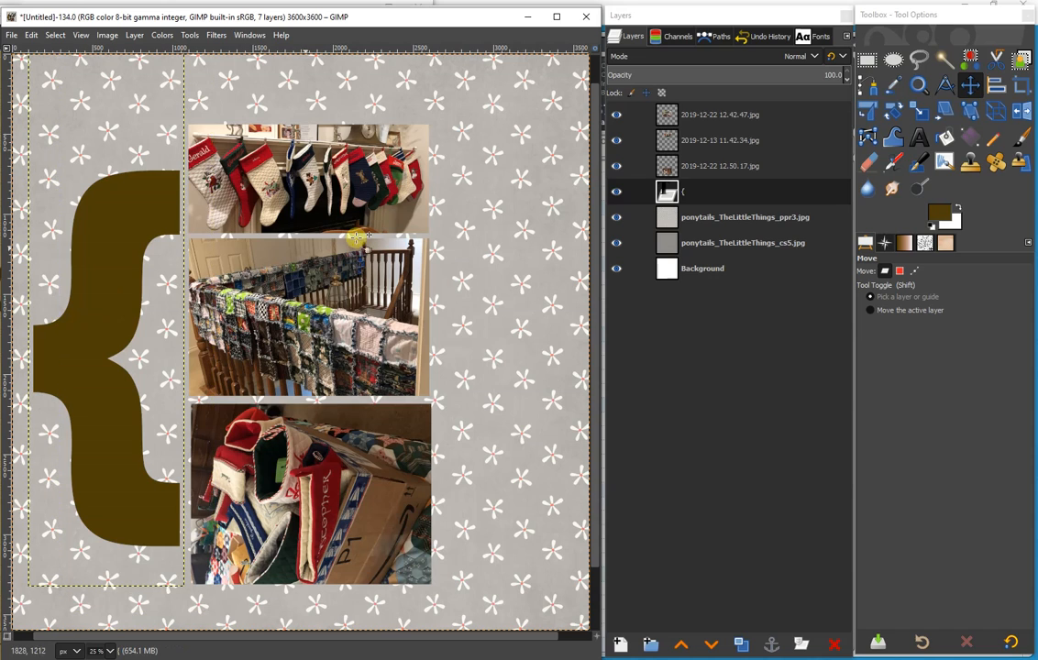
- Add a "}" text layer above the ponytails_TheLittleThings_ppr3.jpg layer and place the brace just right of the photo column
{"action": "left_click", "coordinate": [713, 218]}
{"action": "key", "text": "t"}
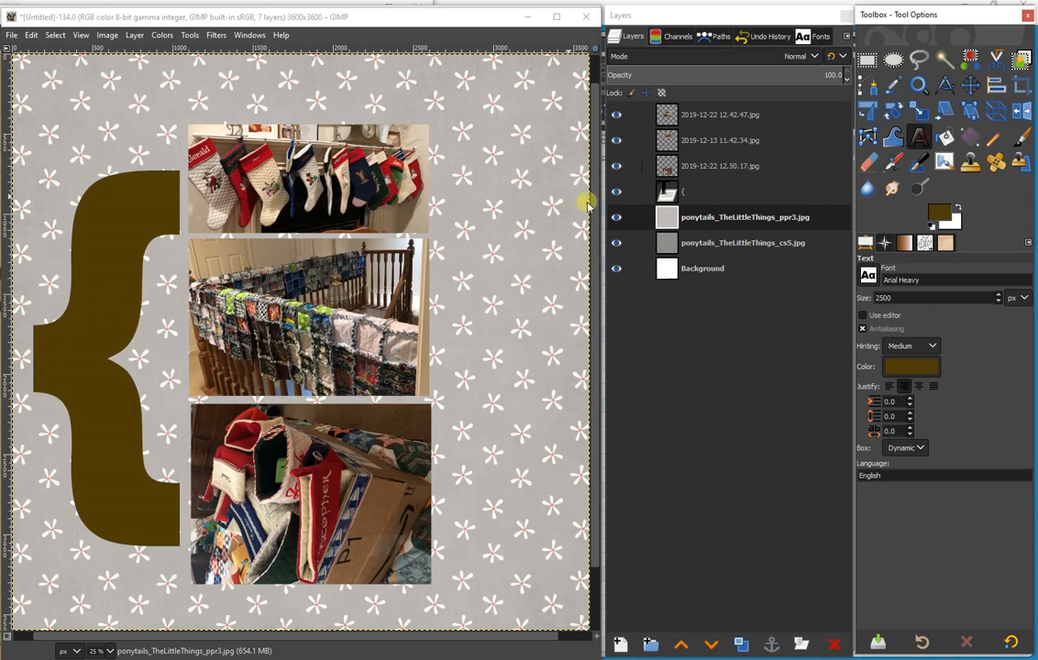
{"action": "left_click", "coordinate": [476, 230]}
{"action": "type", "text": "}"}
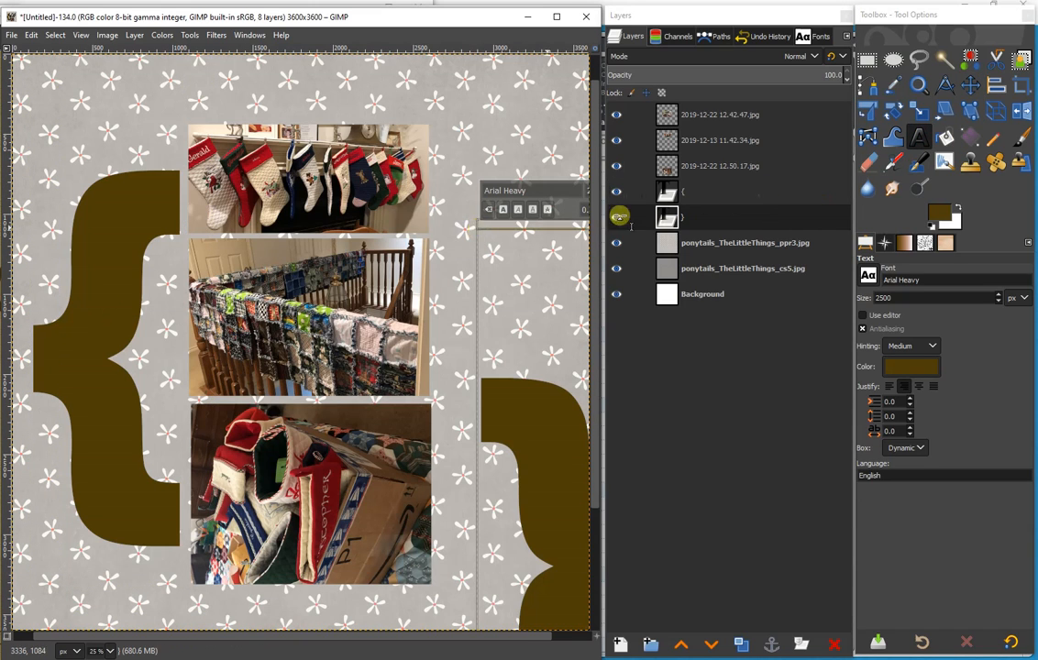
{"action": "left_click", "coordinate": [970, 87]}
{"action": "left_click_drag", "start_coordinate": [558, 535], "coordinate": [508, 323]}
- Shift the "{" brace and all three photos slightly left to even out the spacing between the braces
{"action": "mouse_move", "coordinate": [62, 348]}
{"action": "left_mouse_down"}
{"action": "mouse_move", "coordinate": [42, 352]}
{"action": "mouse_move", "coordinate": [52, 351]}
{"action": "left_mouse_up"}
{"action": "mouse_move", "coordinate": [333, 471]}
{"action": "left_mouse_down"}
{"action": "mouse_move", "coordinate": [312, 472]}
{"action": "mouse_move", "coordinate": [326, 471]}
{"action": "left_mouse_up"}
{"action": "left_click_drag", "start_coordinate": [306, 339], "coordinate": [301, 339]}
{"action": "left_click_drag", "start_coordinate": [313, 180], "coordinate": [306, 180]}
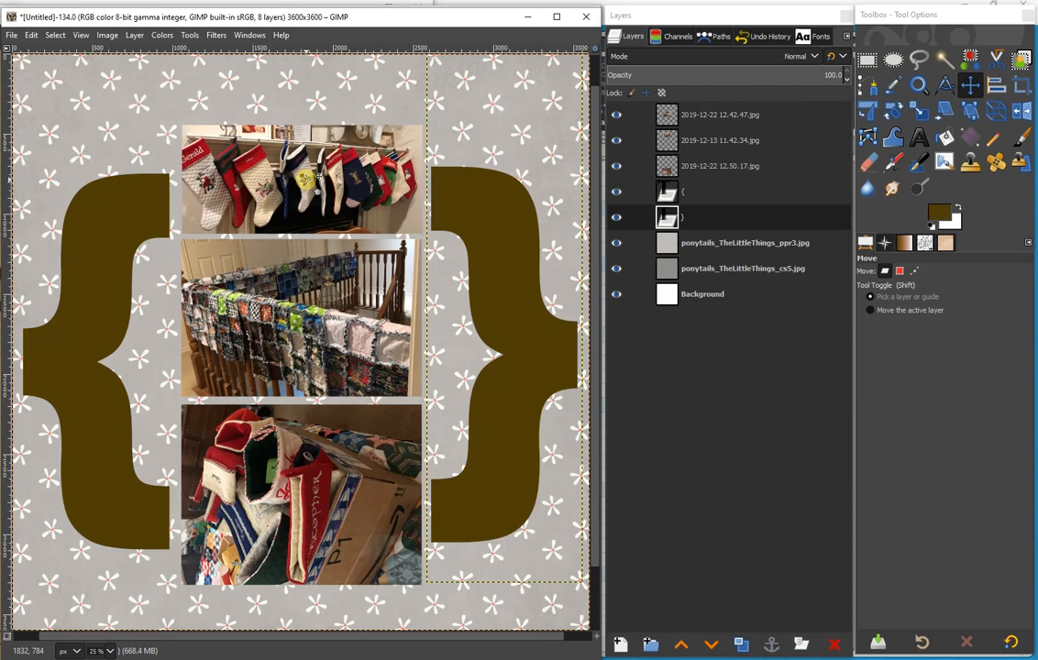
- Create a selection from the "}" layer's alpha and add an alpha channel to the ponytails_TheLittleThings_ppr3.jpg layer
{"action": "left_click", "coordinate": [731, 216]}
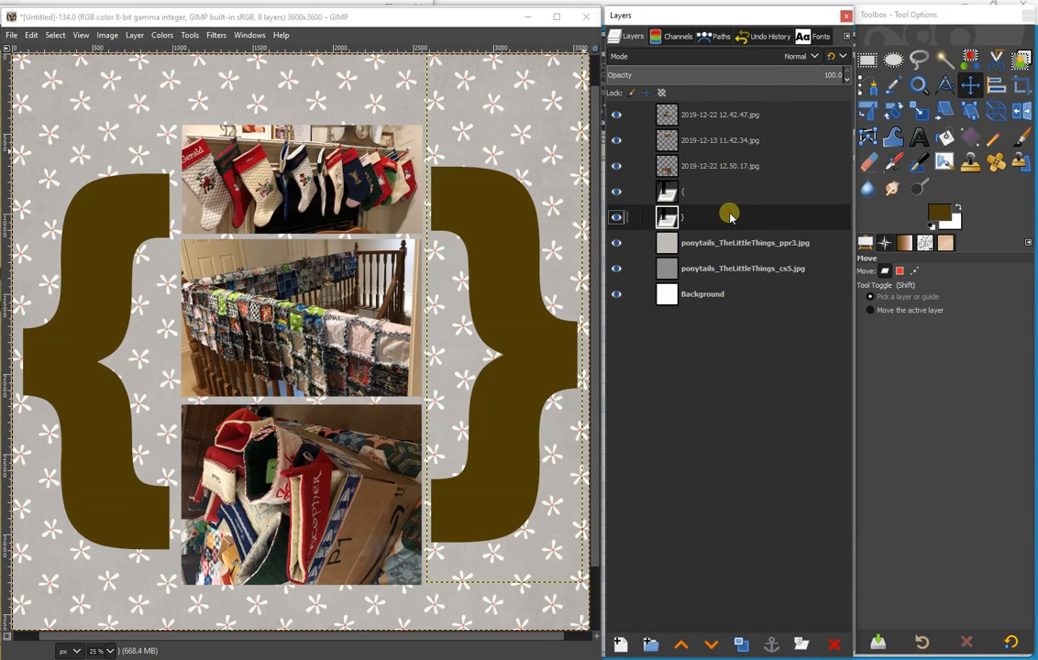
{"action": "right_click", "coordinate": [646, 213]}
{"action": "left_click", "coordinate": [774, 480]}
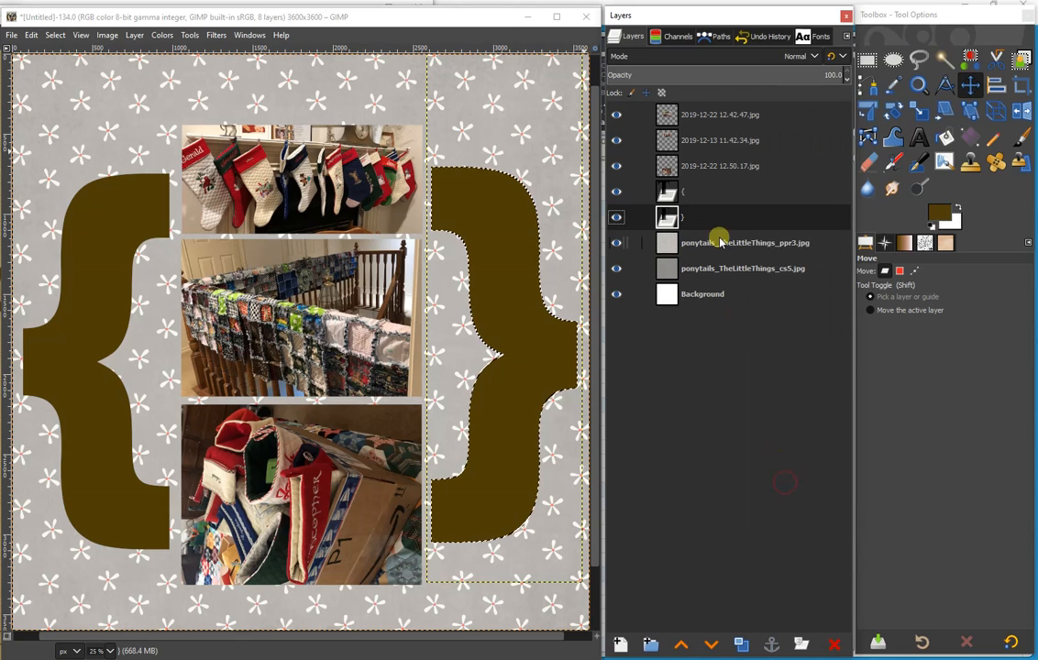
{"action": "right_click", "coordinate": [720, 240]}
{"action": "left_click", "coordinate": [765, 382]}
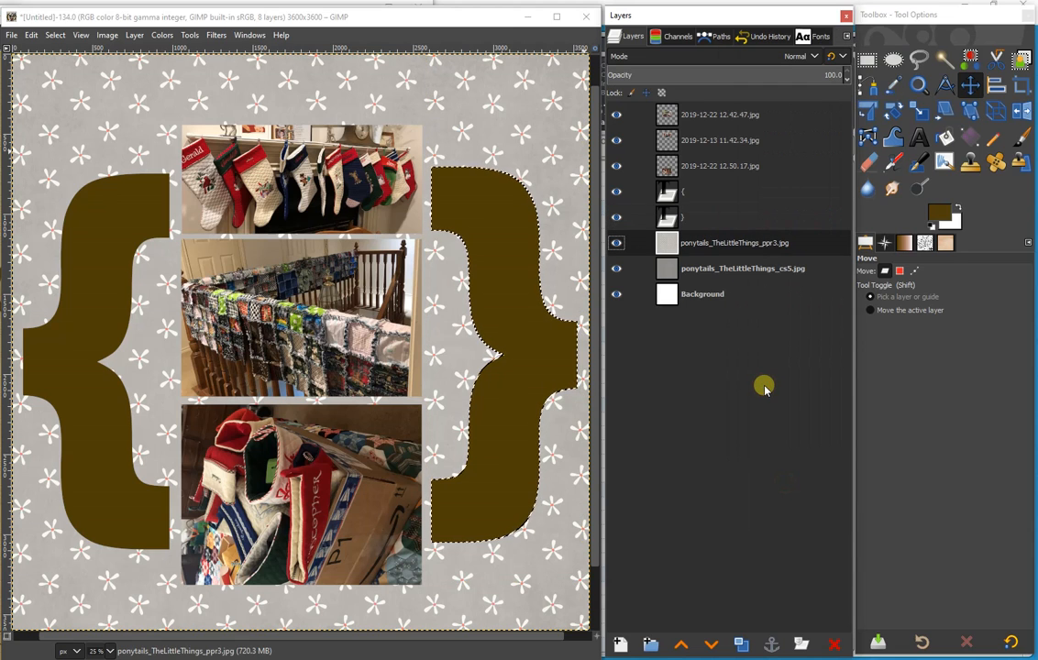
- Invert the selection, then duplicate the ponytails_TheLittleThings_ppr3.jpg layer and delete the copy's paper outside the right brace shape
{"action": "left_click", "coordinate": [55, 35]}
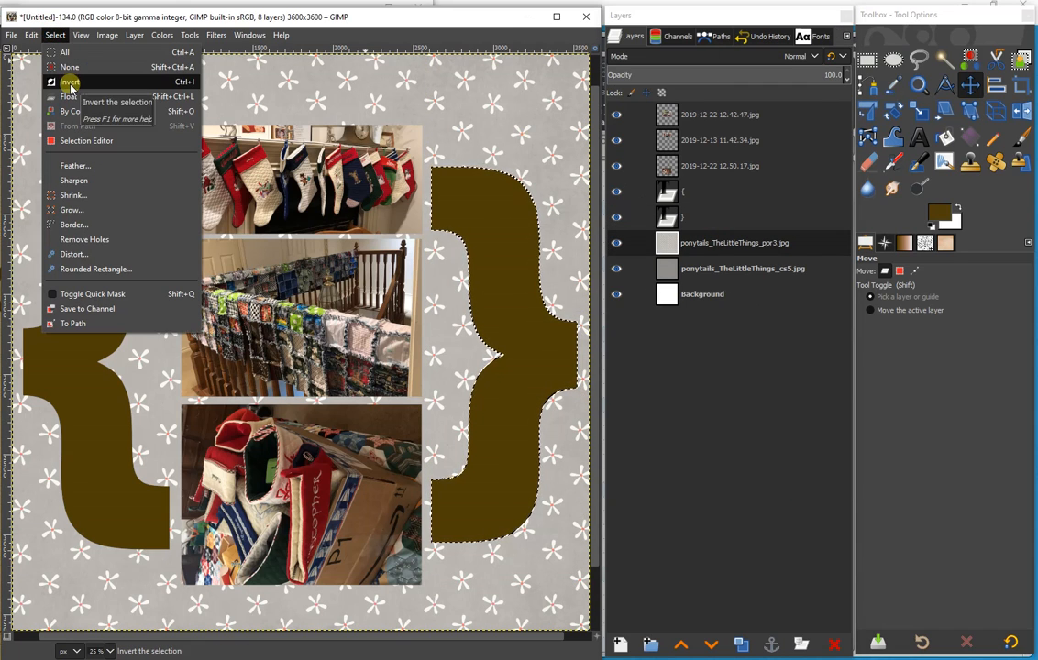
{"action": "left_click", "coordinate": [70, 84]}
{"action": "right_click", "coordinate": [739, 242]}
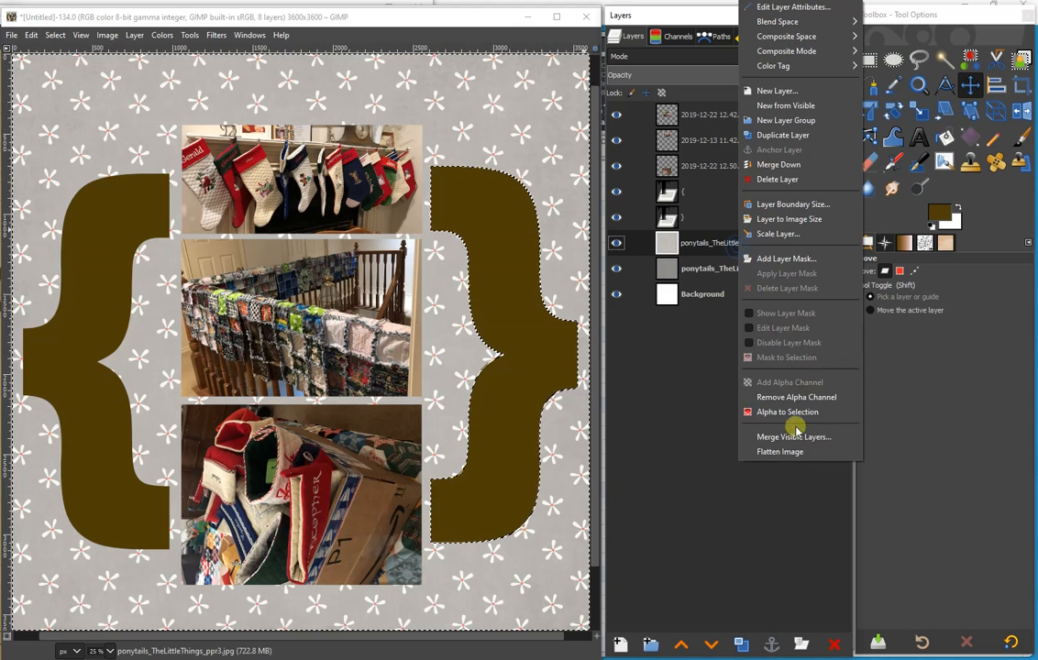
{"action": "left_click", "coordinate": [712, 336]}
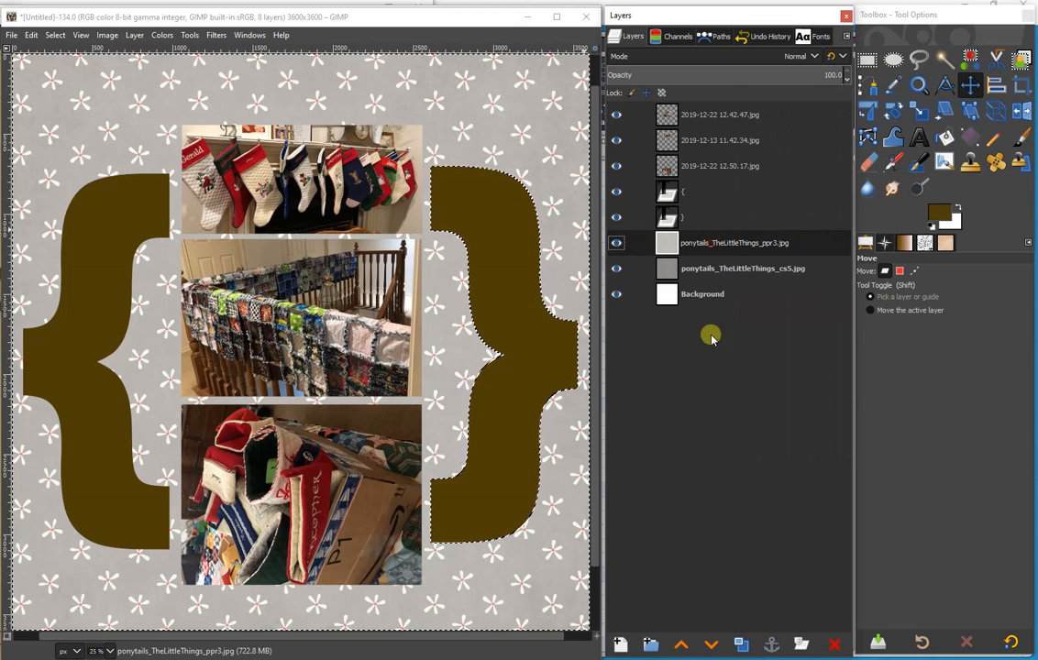
{"action": "left_click", "coordinate": [741, 645]}
{"action": "key", "text": "Delete"}
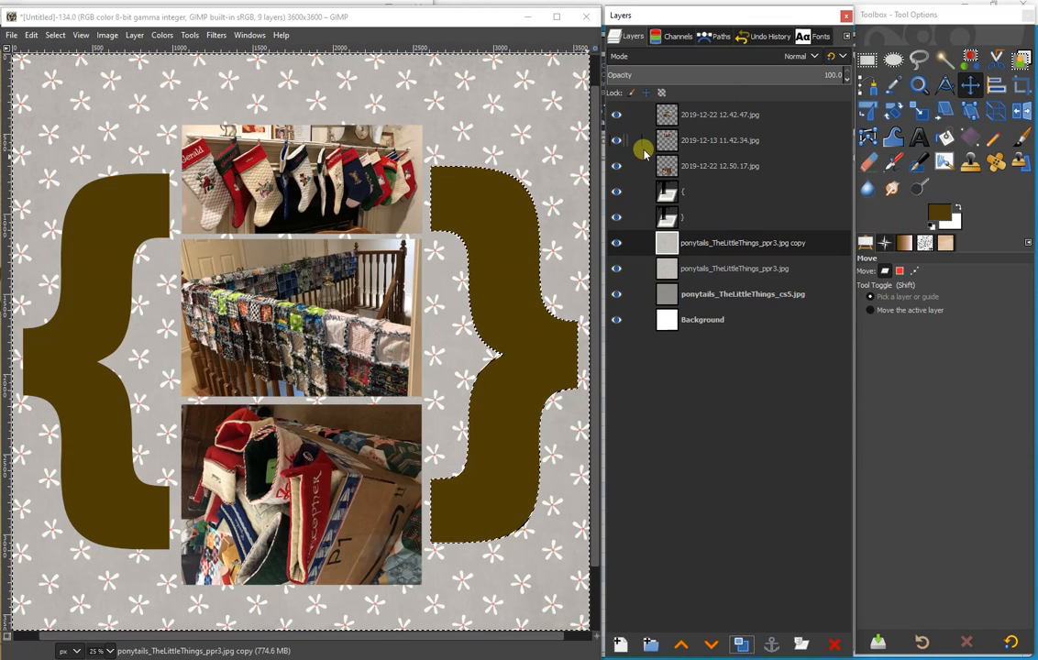
- Clear the old selection and create a new one from the "{" layer's alpha
{"action": "left_click", "coordinate": [700, 268]}
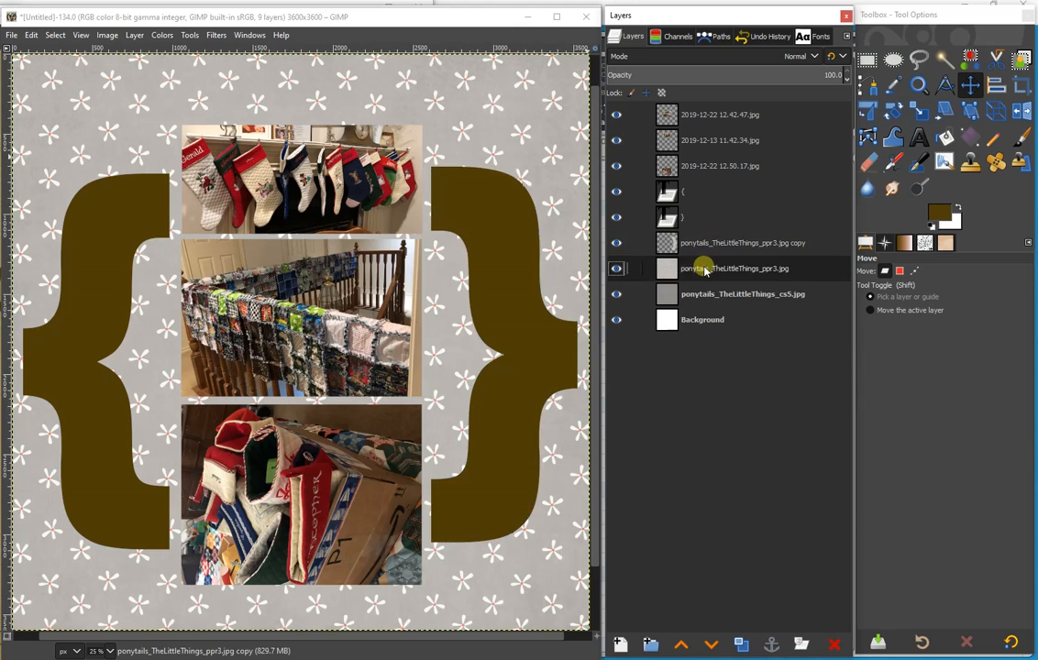
{"action": "left_click", "coordinate": [699, 195]}
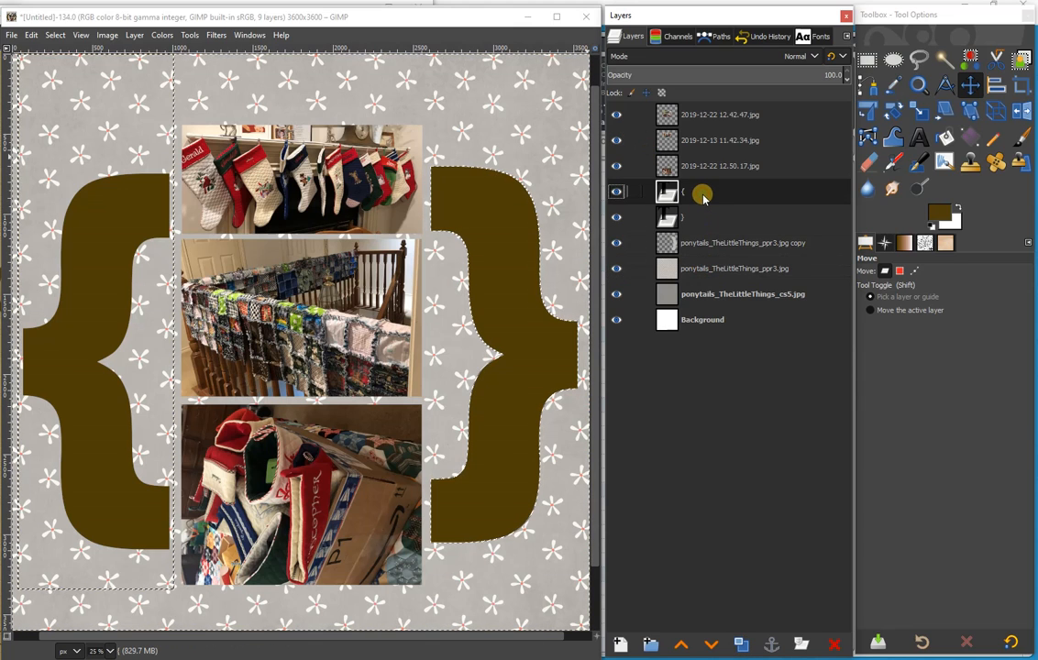
{"action": "left_click", "coordinate": [55, 35]}
{"action": "left_click", "coordinate": [65, 67]}
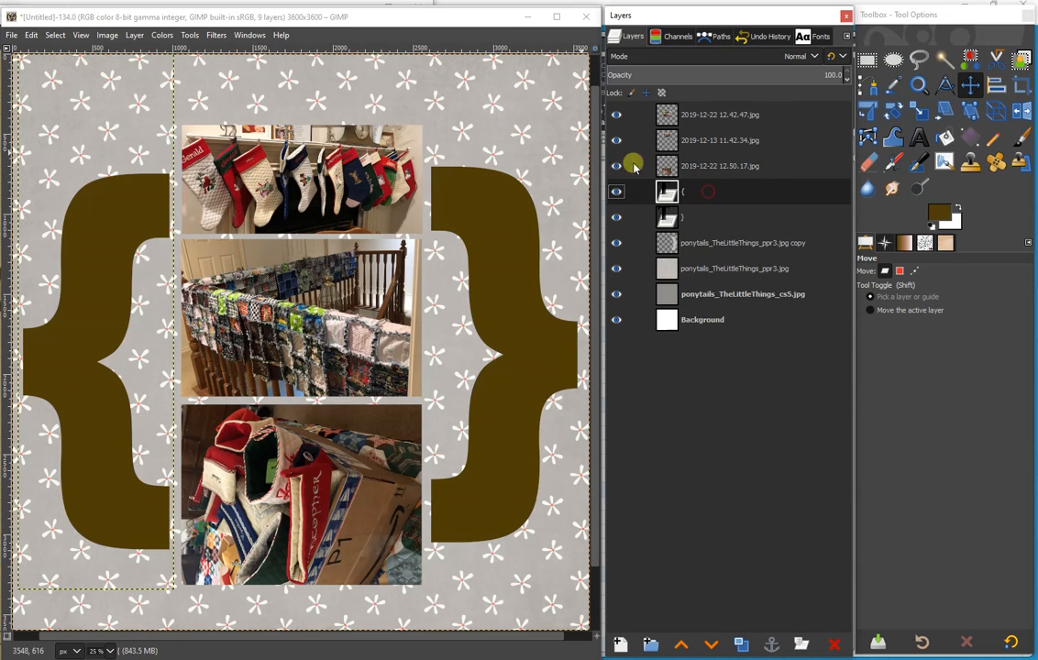
{"action": "right_click", "coordinate": [757, 188]}
{"action": "left_click", "coordinate": [811, 478]}
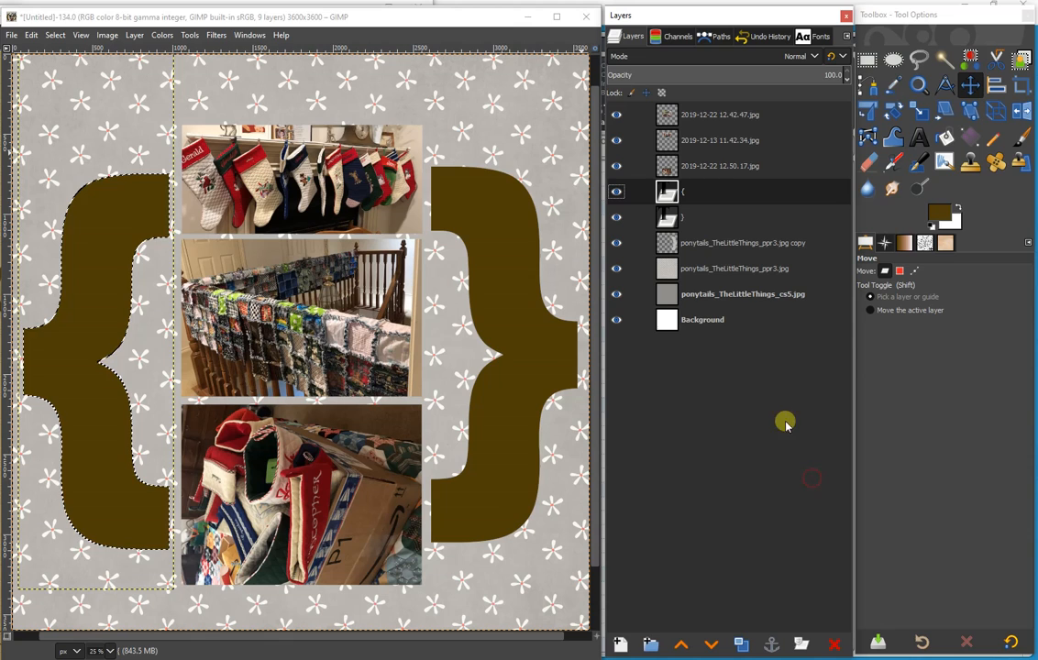
- Delete the paper outside the left brace shape from the ponytails_TheLittleThings_ppr3.jpg layer and hide both brace text layers
{"action": "left_click", "coordinate": [726, 268]}
{"action": "right_click", "coordinate": [727, 271]}
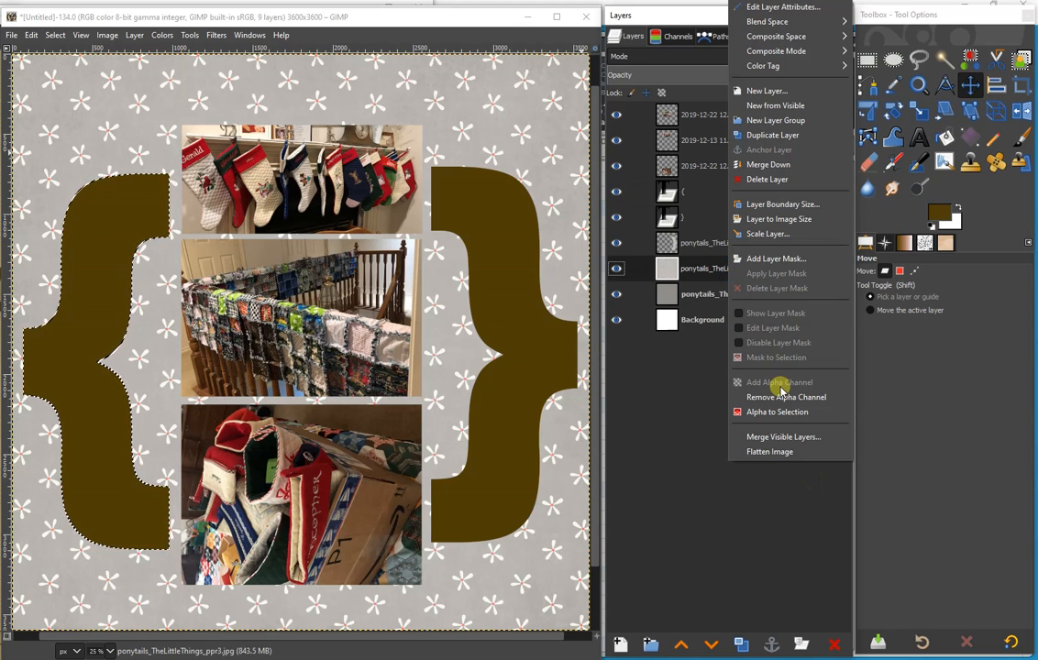
{"action": "left_click", "coordinate": [703, 245]}
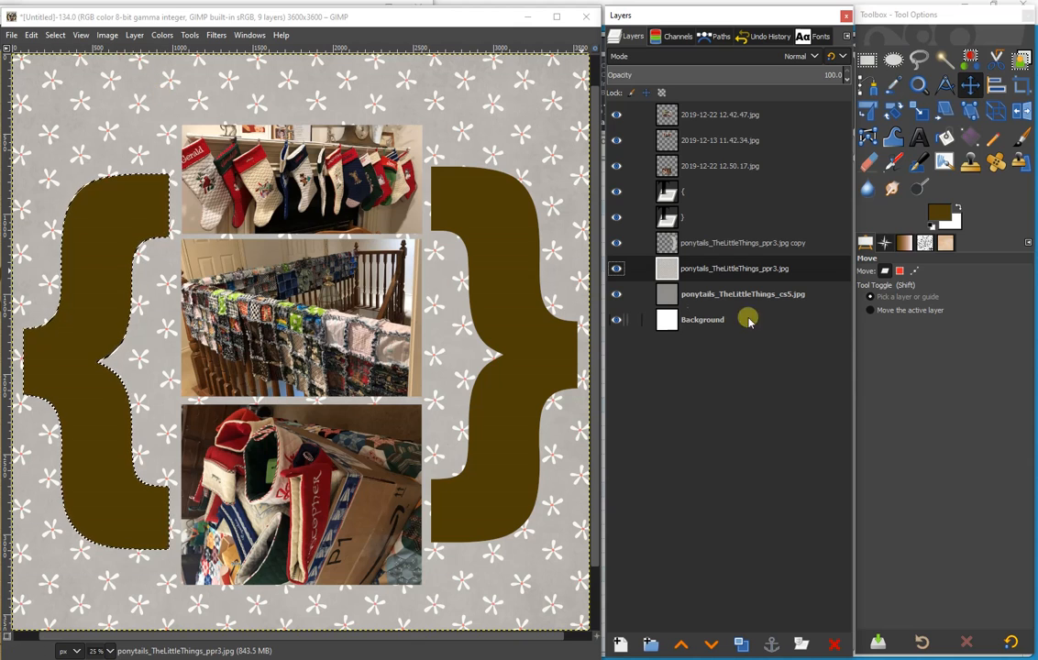
{"action": "left_click", "coordinate": [55, 34]}
{"action": "left_click", "coordinate": [66, 84]}
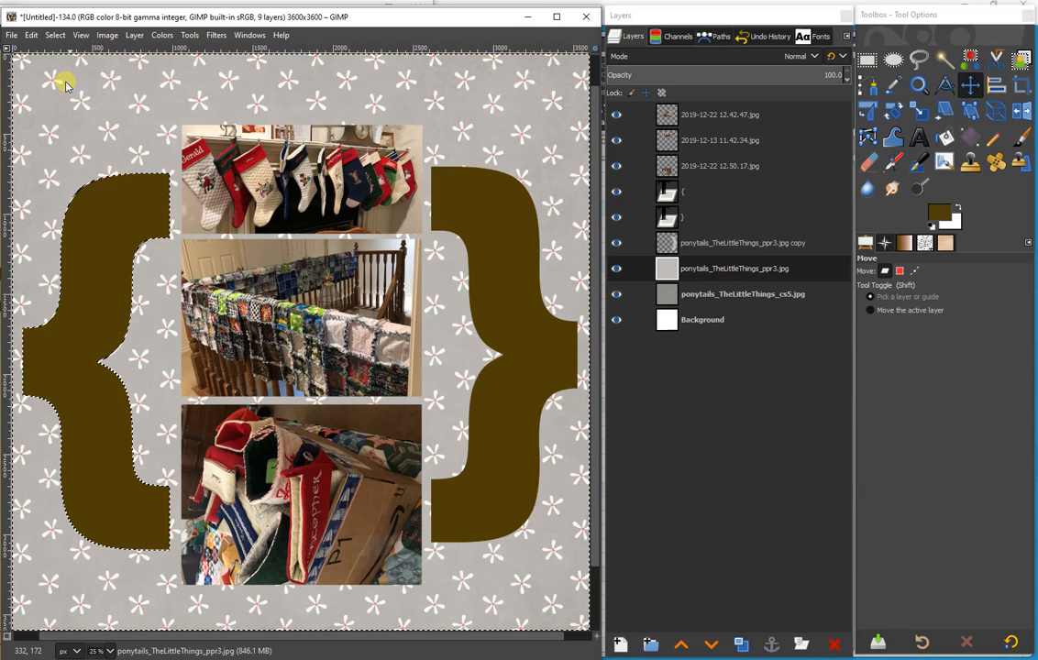
{"action": "key", "text": "Delete"}
{"action": "left_click", "coordinate": [616, 191]}
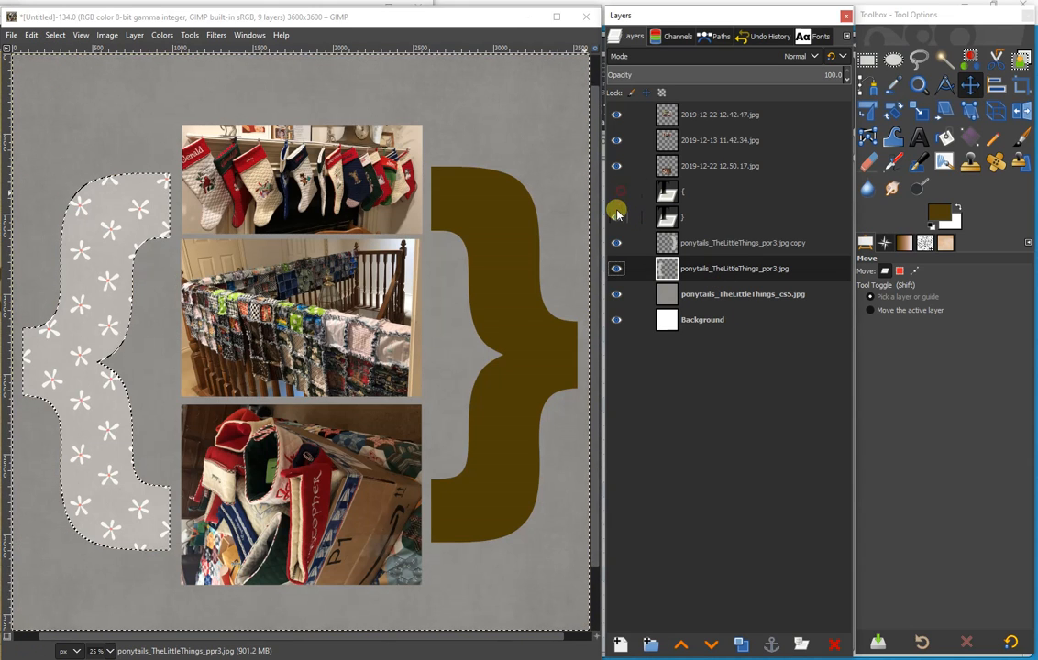
{"action": "left_click", "coordinate": [616, 217]}
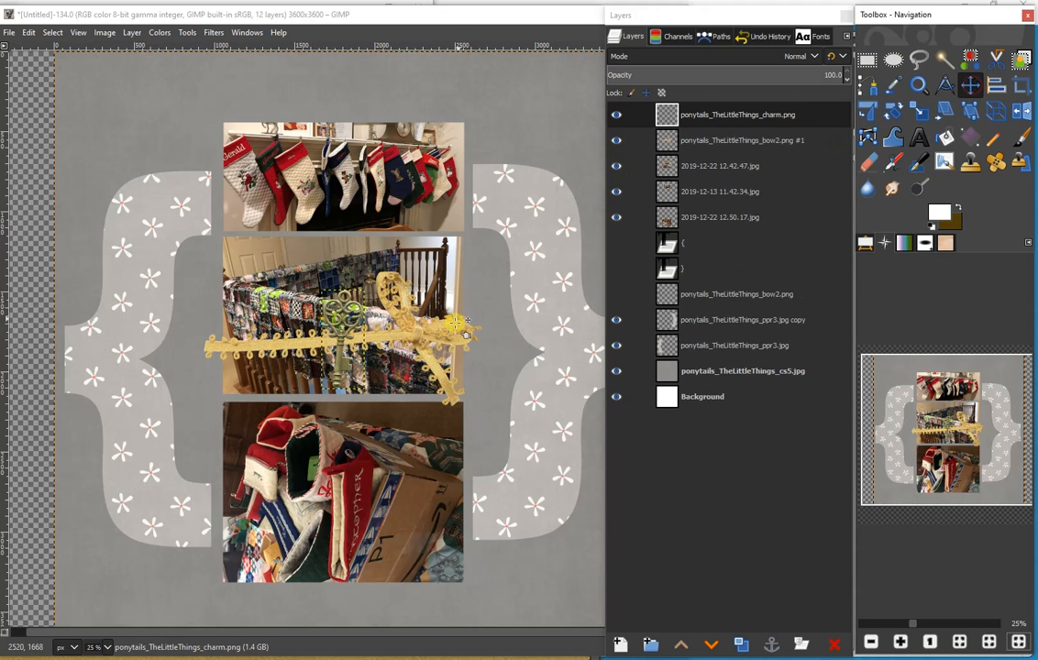
- Move the gold bow from the middle photo onto the upper part of the left brace
{"action": "left_click_drag", "start_coordinate": [417, 332], "coordinate": [186, 252]}
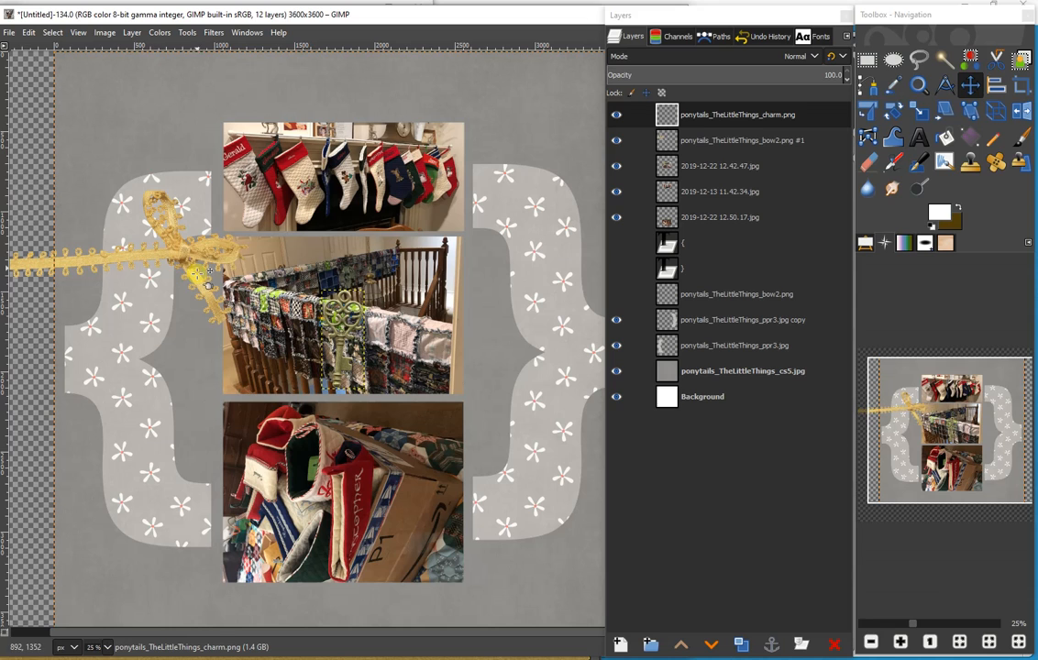
{"action": "left_click", "coordinate": [108, 647]}
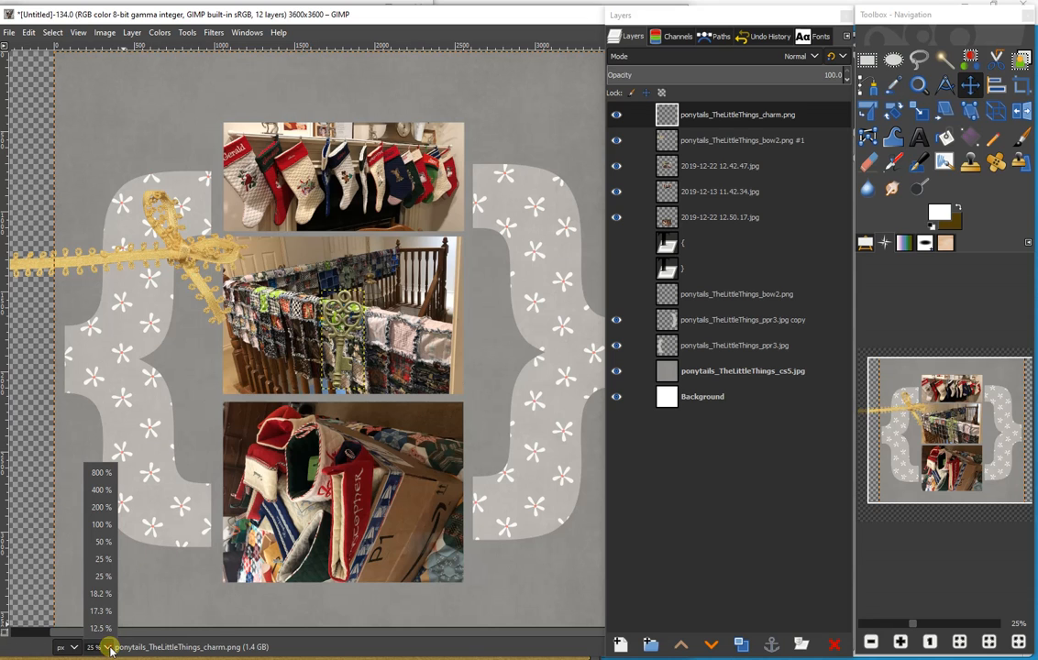
{"action": "left_click", "coordinate": [99, 542]}
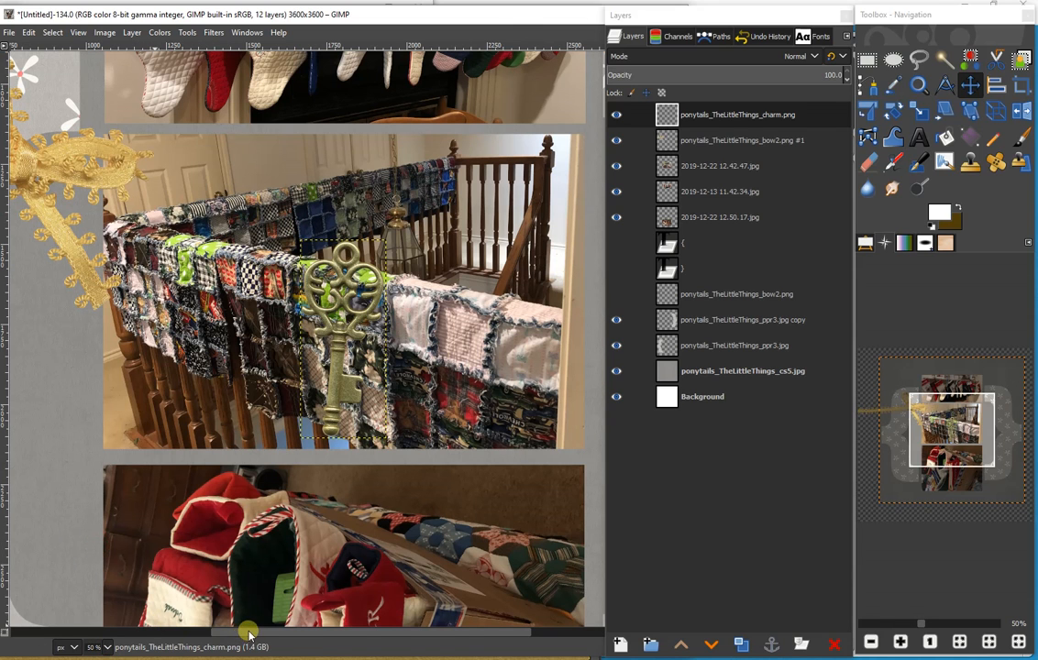
{"action": "left_click_drag", "start_coordinate": [247, 630], "coordinate": [88, 609]}
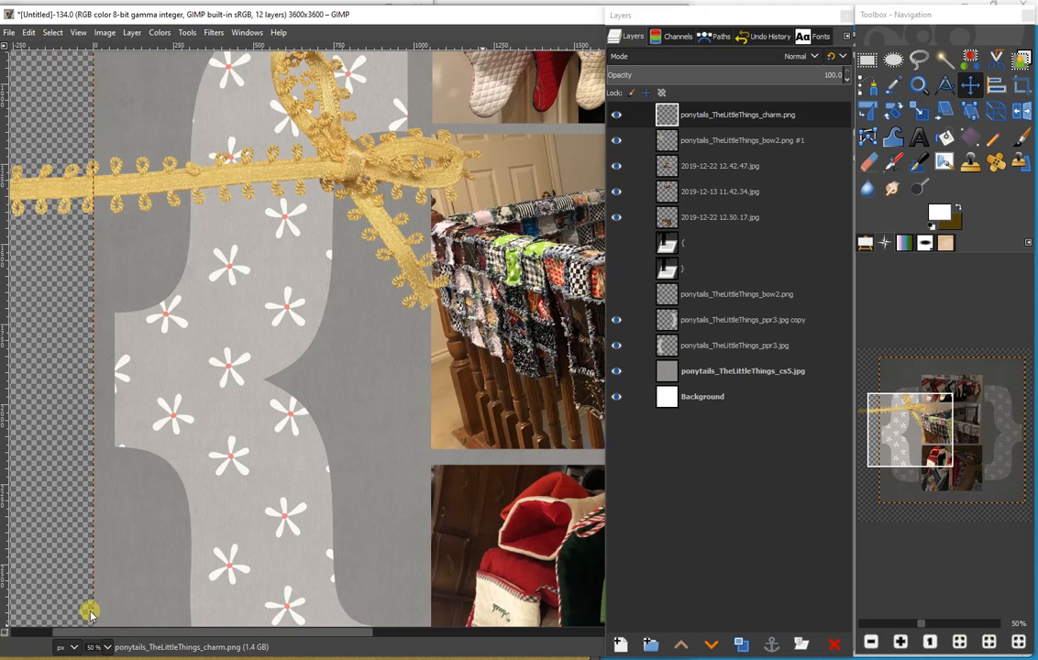
{"action": "scroll", "coordinate": [310, 525], "scroll_direction": "up", "scroll_amount": 3}
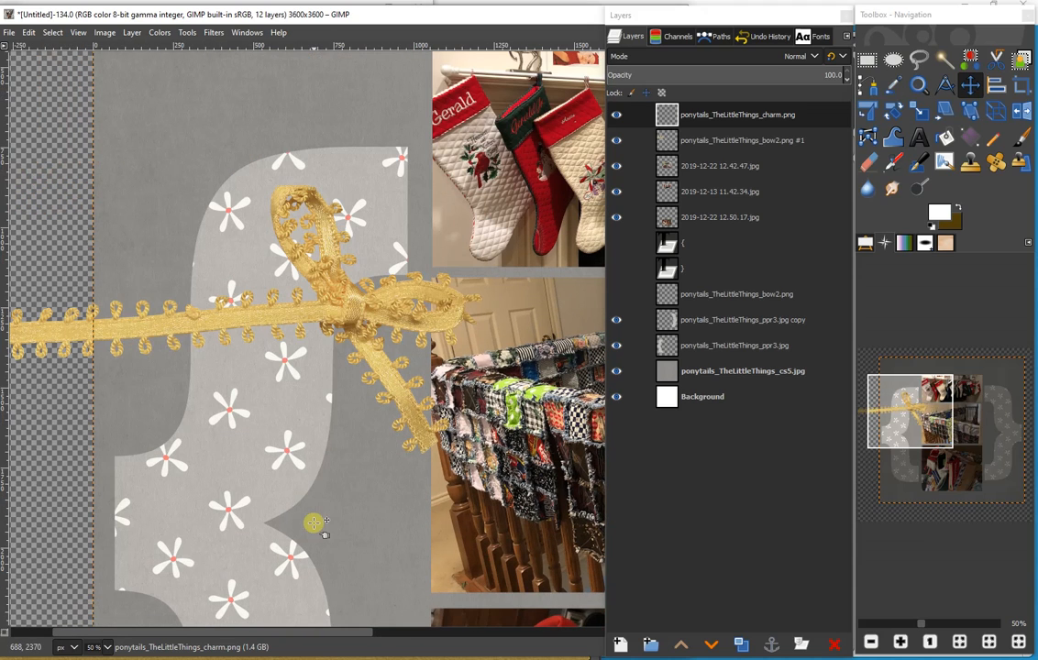
- Scale the ponytails_TheLittleThings_bow2.png #1 layer to 715 × 348 pixels and place it across the left brace's upper stem
{"action": "left_click", "coordinate": [725, 139]}
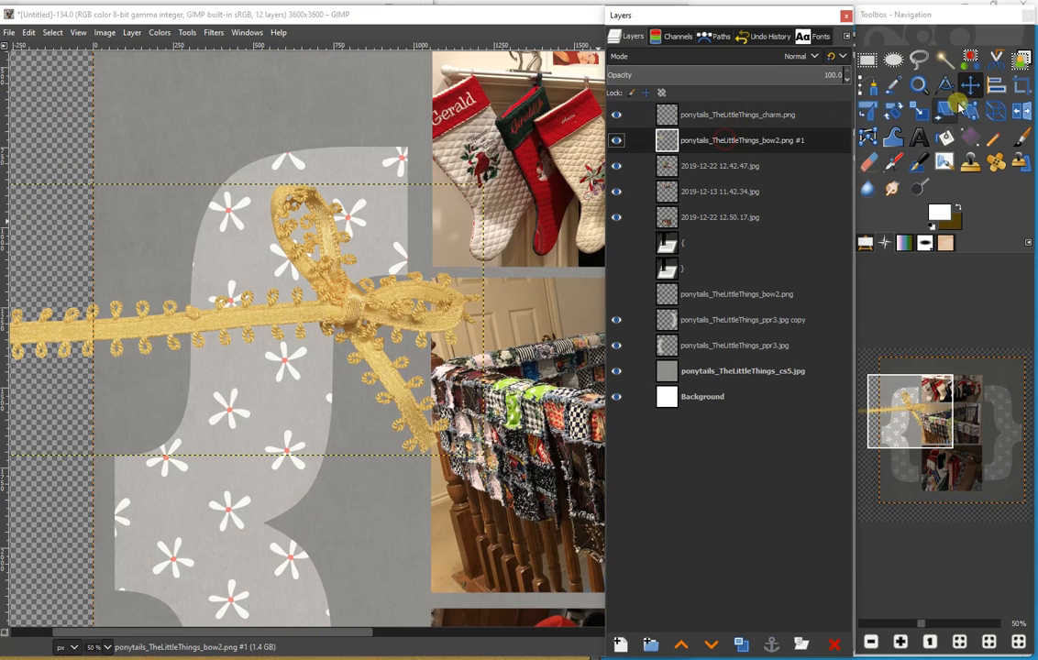
{"action": "left_click", "coordinate": [924, 113]}
{"action": "left_click_drag", "start_coordinate": [452, 227], "coordinate": [123, 355]}
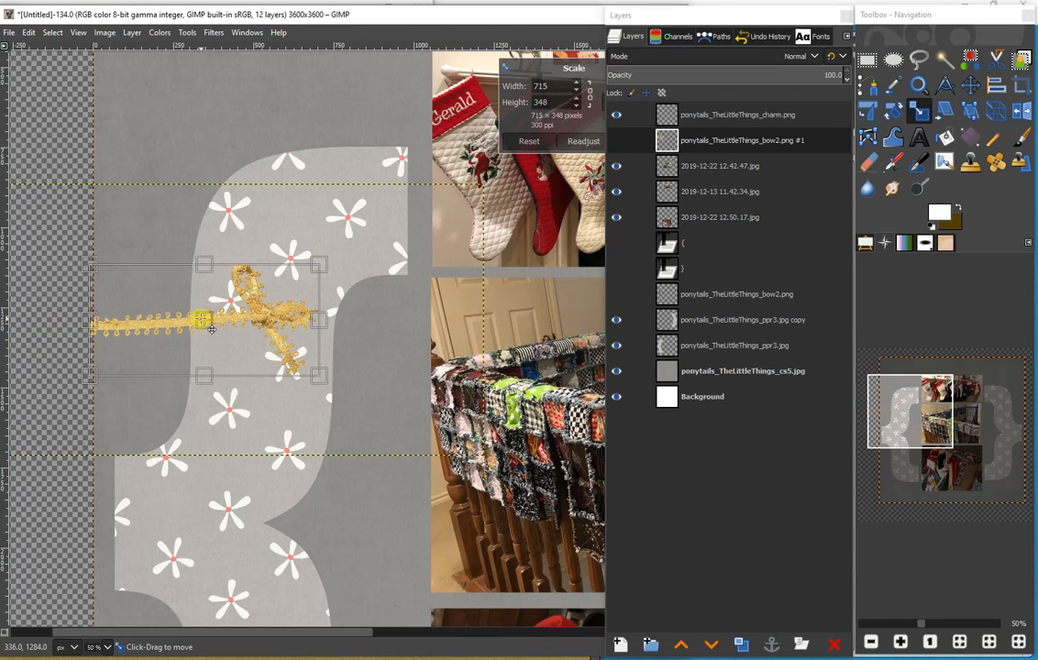
{"action": "left_click_drag", "start_coordinate": [211, 328], "coordinate": [255, 302]}
{"action": "left_click_drag", "start_coordinate": [360, 633], "coordinate": [661, 651]}
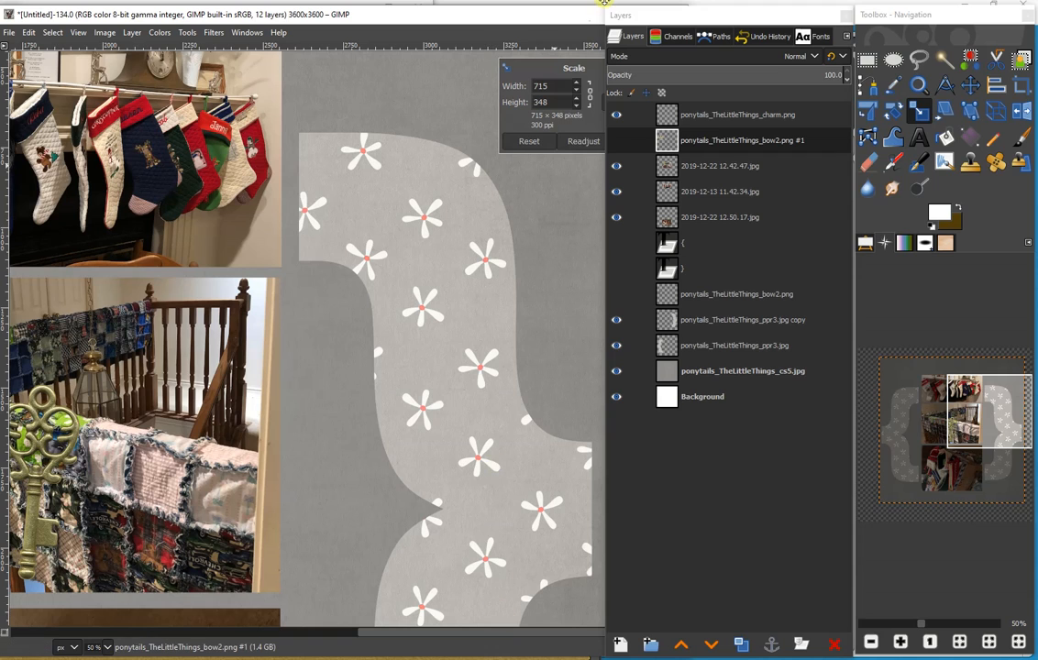
{"action": "left_click_drag", "start_coordinate": [563, 19], "coordinate": [478, 17]}
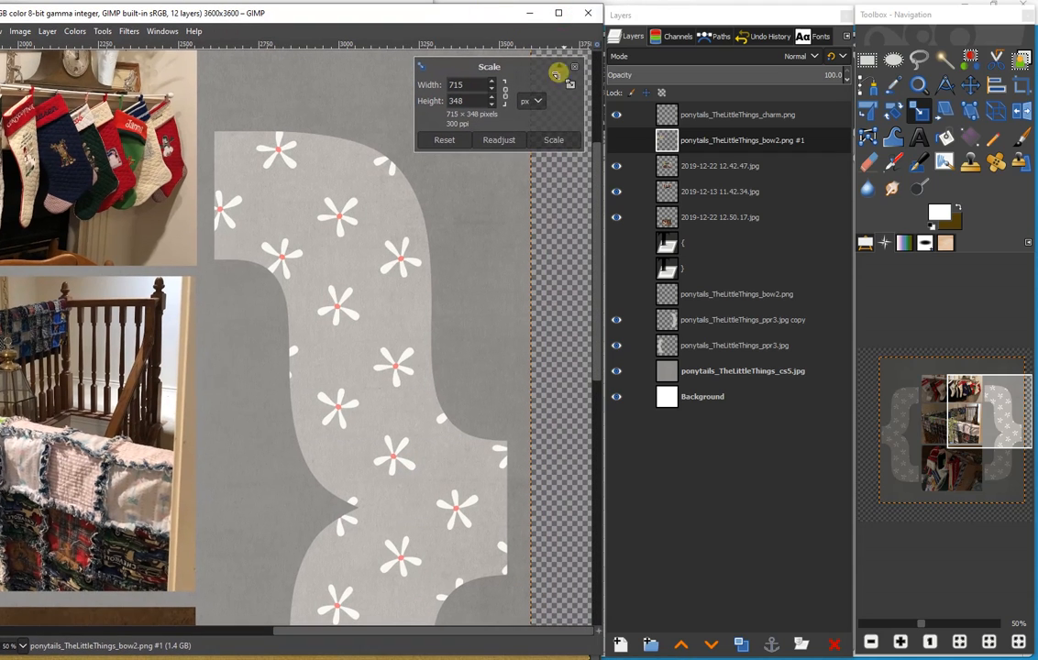
{"action": "left_click", "coordinate": [555, 140]}
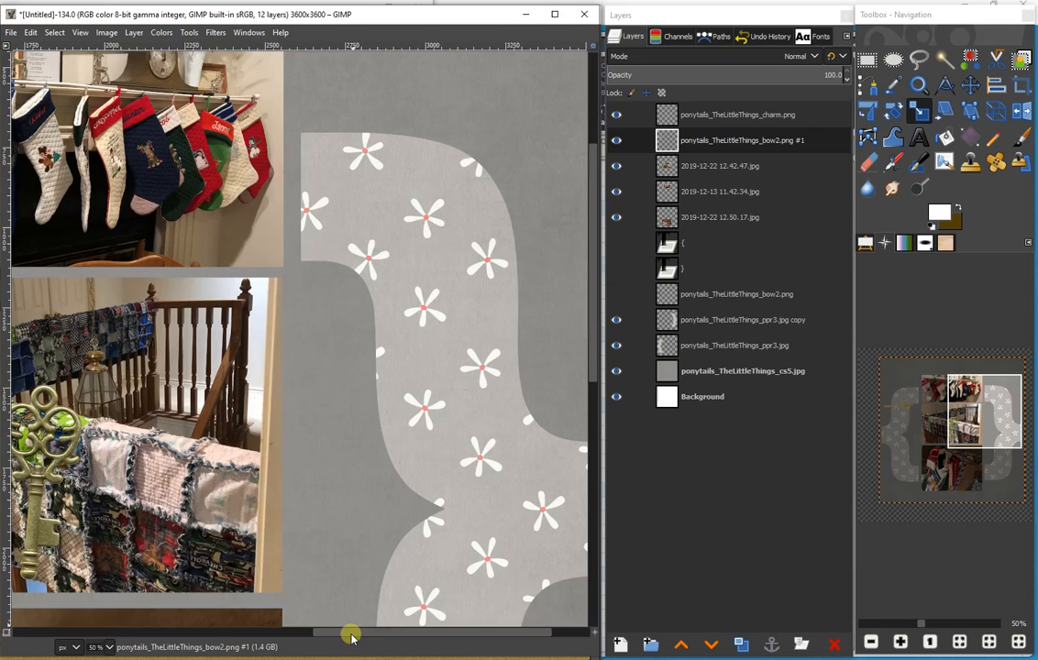
- Move the key charm from the middle photo onto the left brace, with its ring over the long ribbon end of the bow
{"action": "left_click_drag", "start_coordinate": [352, 633], "coordinate": [104, 598]}
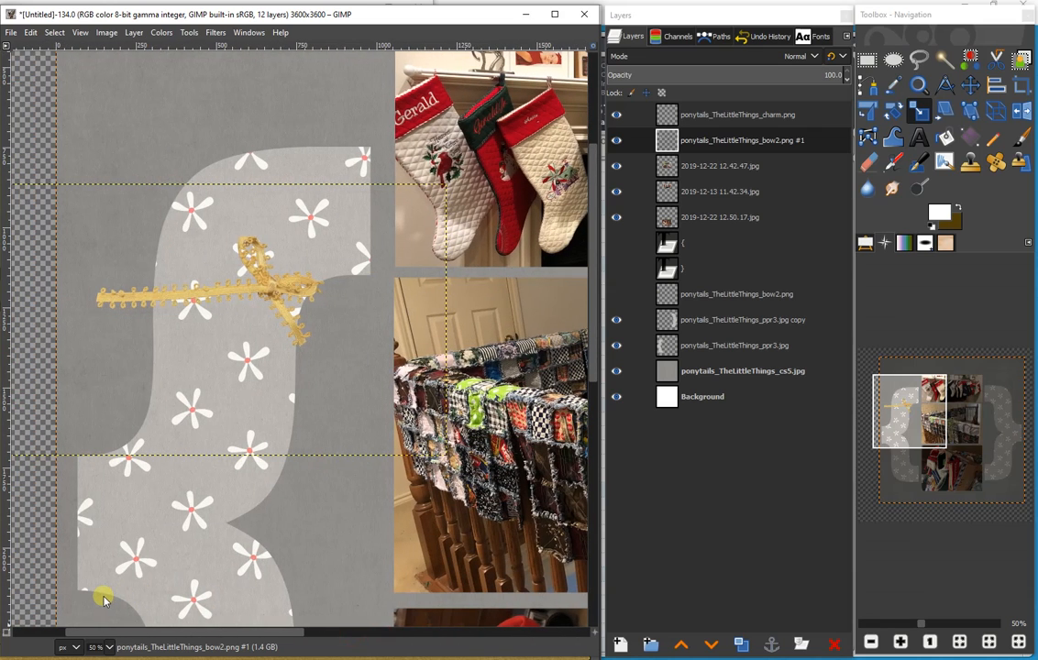
{"action": "scroll", "coordinate": [348, 371], "scroll_direction": "up", "scroll_amount": 3}
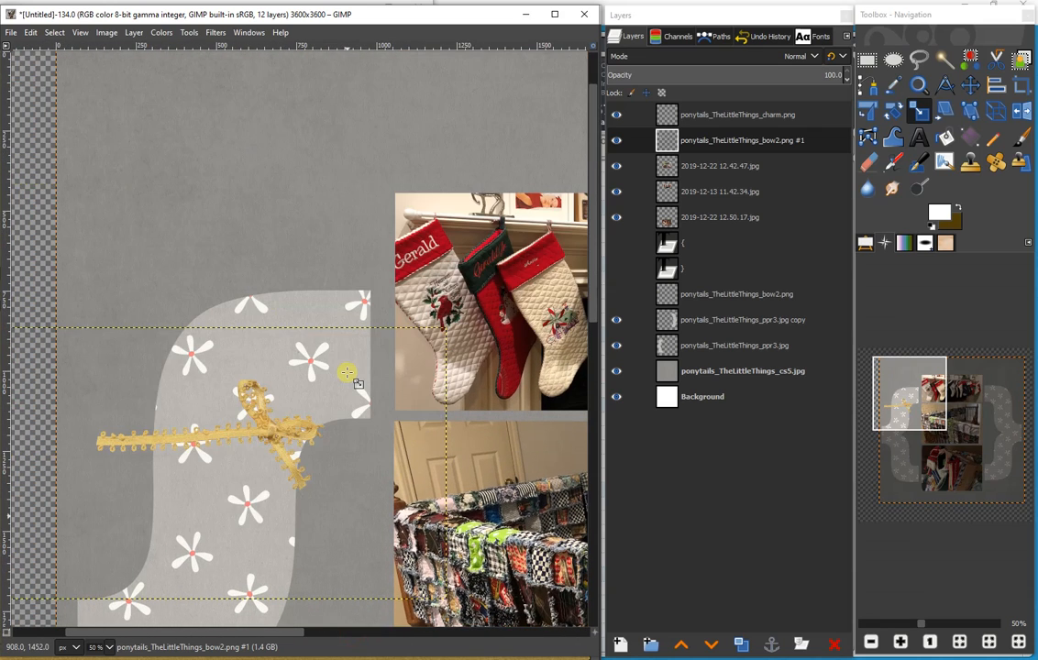
{"action": "scroll", "coordinate": [348, 371], "scroll_direction": "down", "scroll_amount": 3}
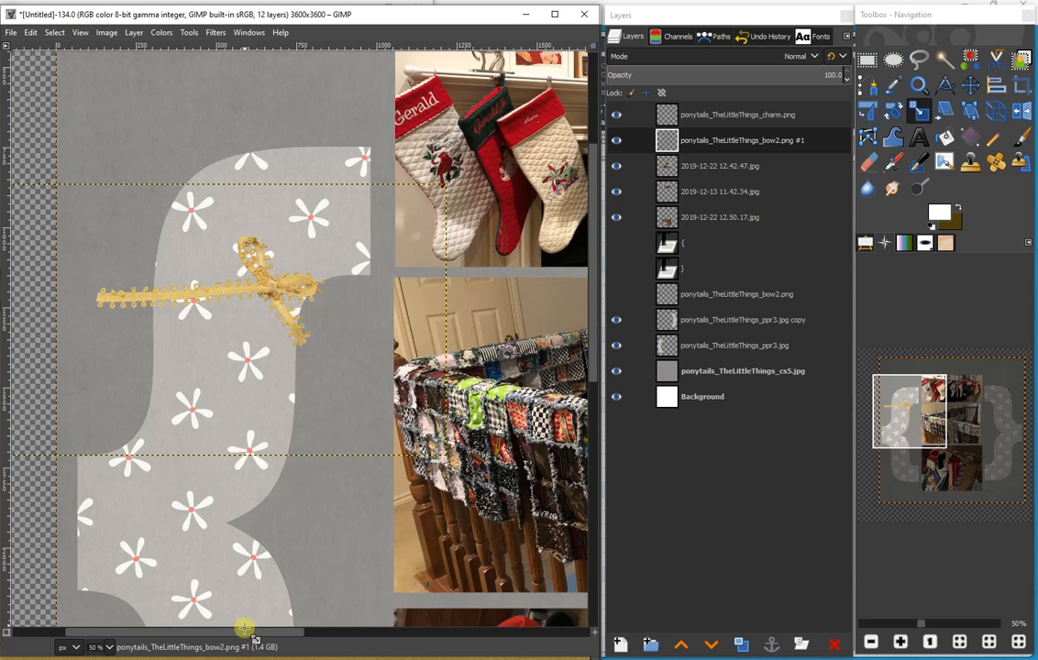
{"action": "left_click_drag", "start_coordinate": [244, 628], "coordinate": [355, 627]}
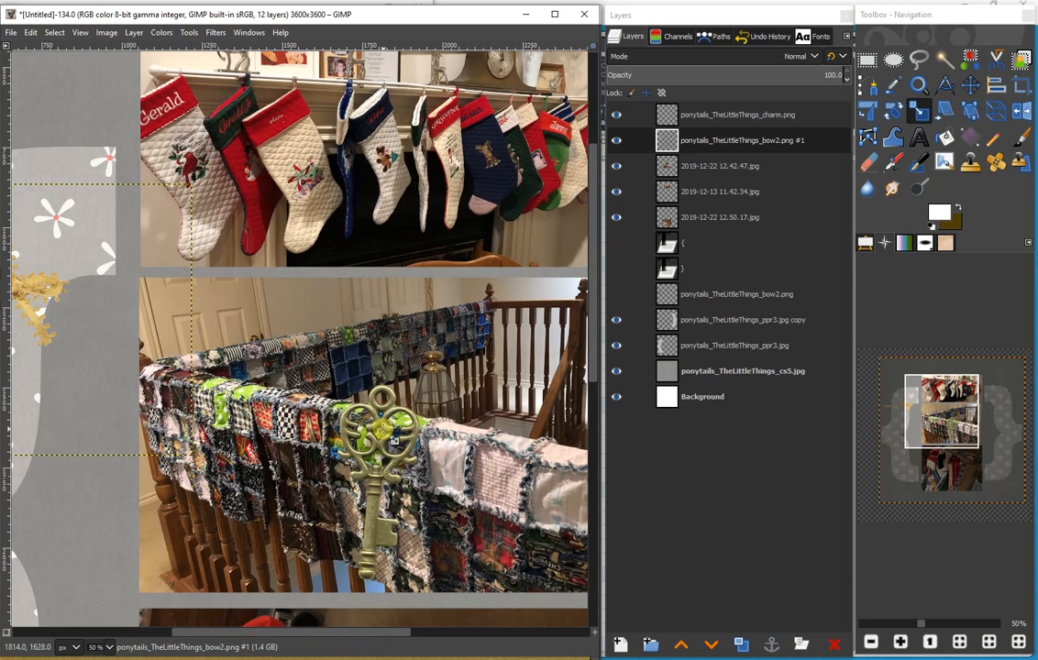
{"action": "left_click", "coordinate": [962, 89]}
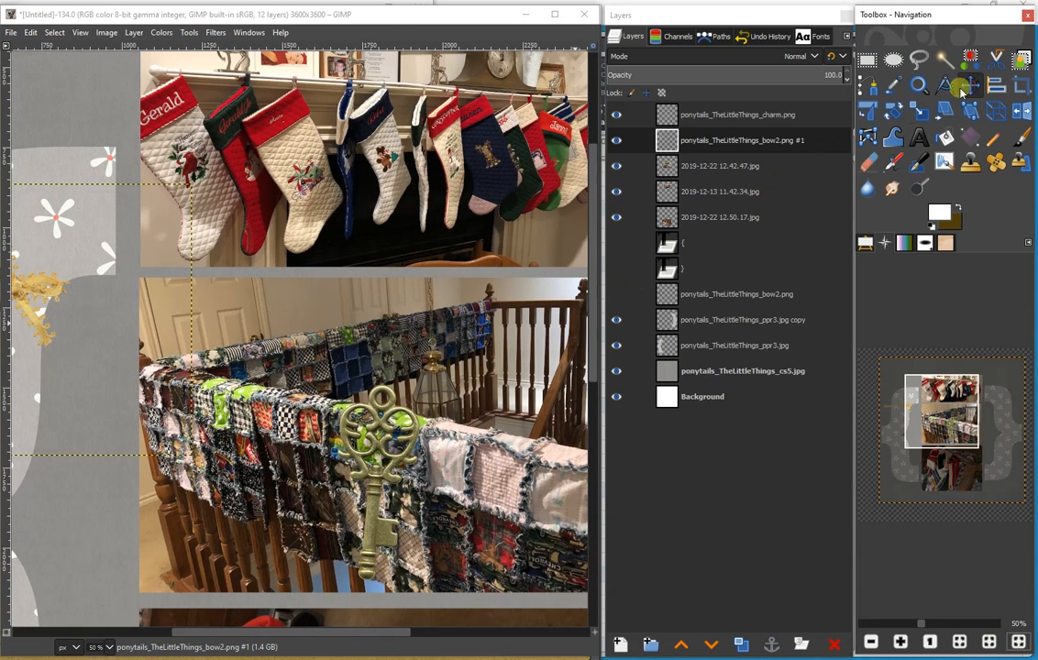
{"action": "left_click_drag", "start_coordinate": [338, 376], "coordinate": [33, 317]}
{"action": "left_click_drag", "start_coordinate": [185, 630], "coordinate": [40, 542]}
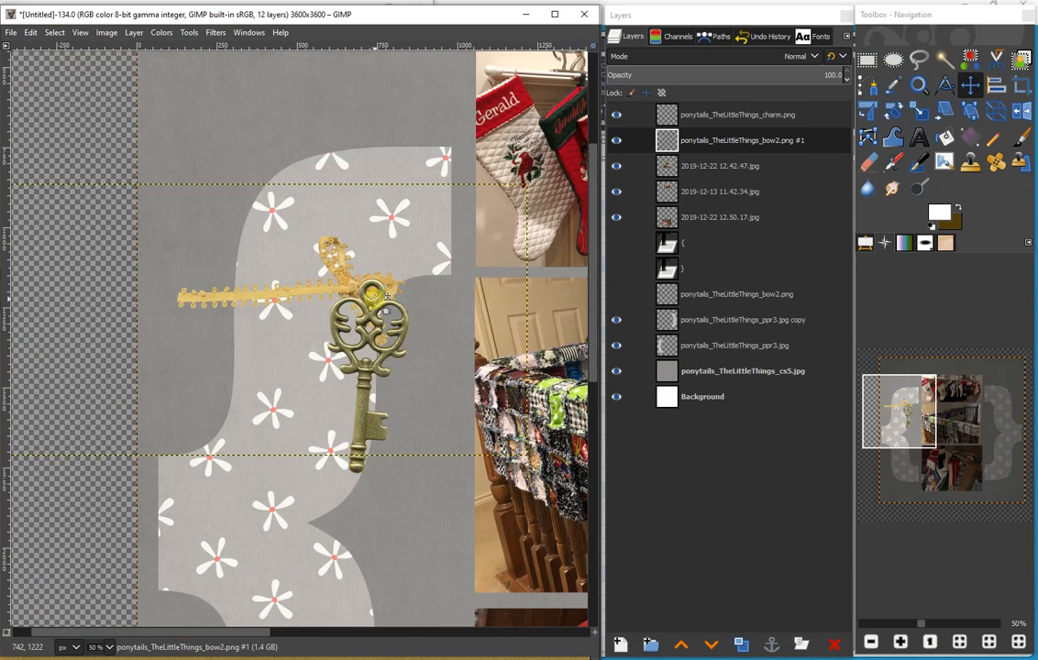
{"action": "left_click_drag", "start_coordinate": [386, 309], "coordinate": [289, 301]}
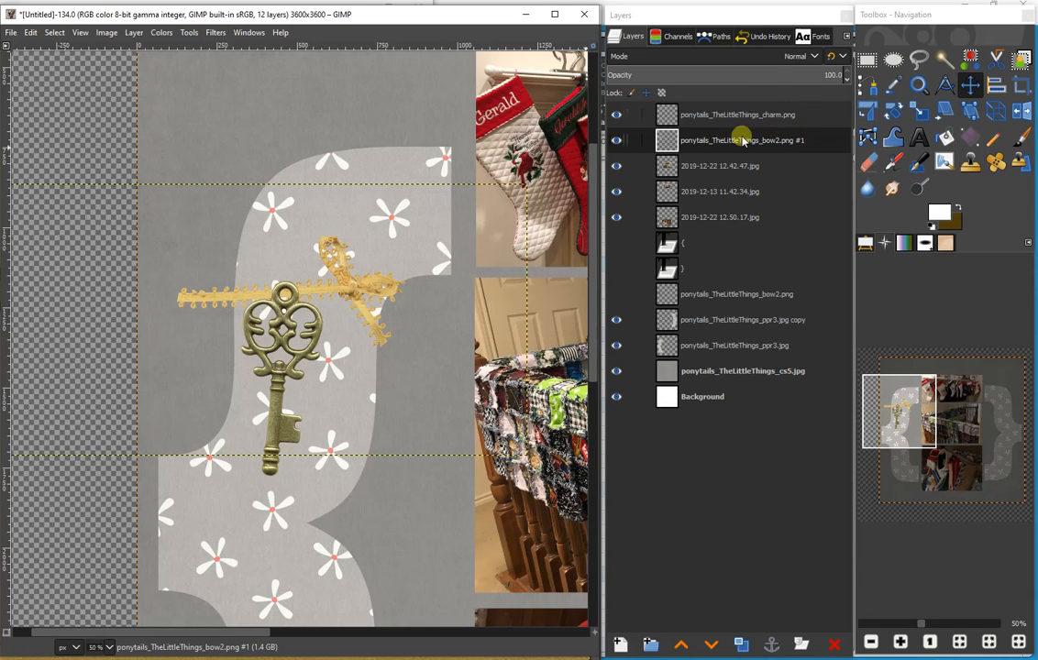
- Erase the ribbon parts of ponytails_TheLittleThings_bow2.png #1 that overhang both edges of the left brace, using the 2. Hardness 075 brush
{"action": "left_click", "coordinate": [695, 139]}
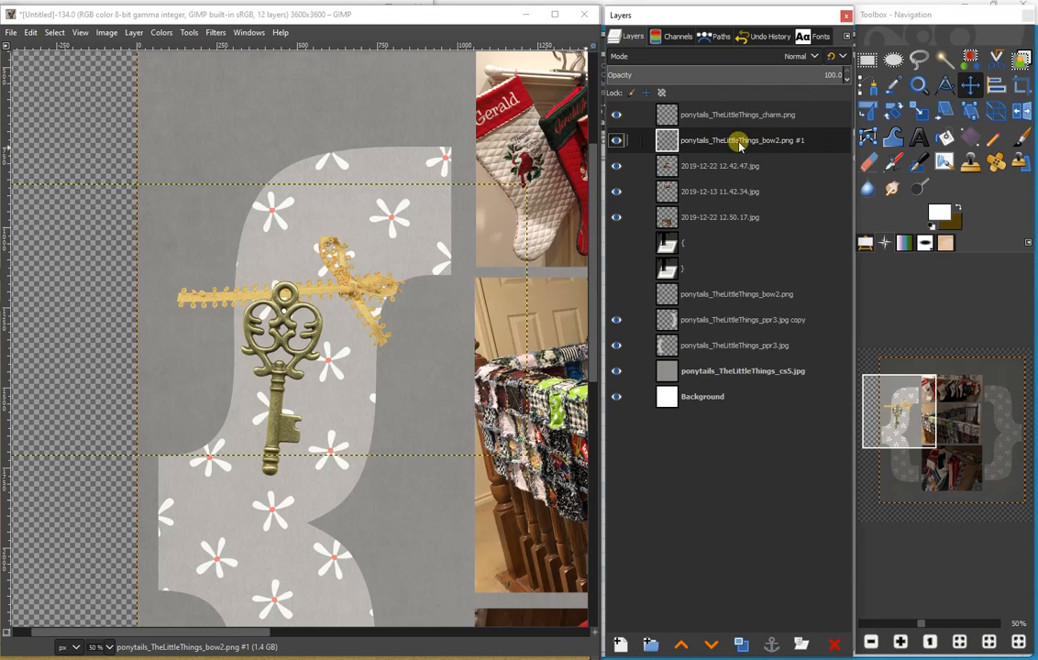
{"action": "left_click", "coordinate": [110, 647]}
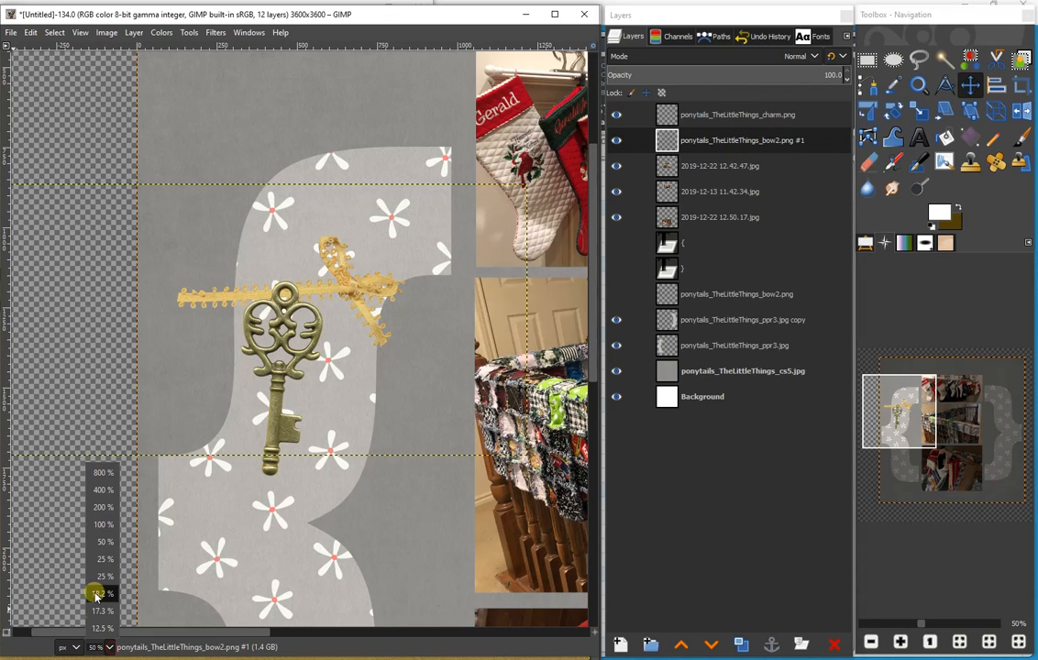
{"action": "left_click", "coordinate": [92, 528]}
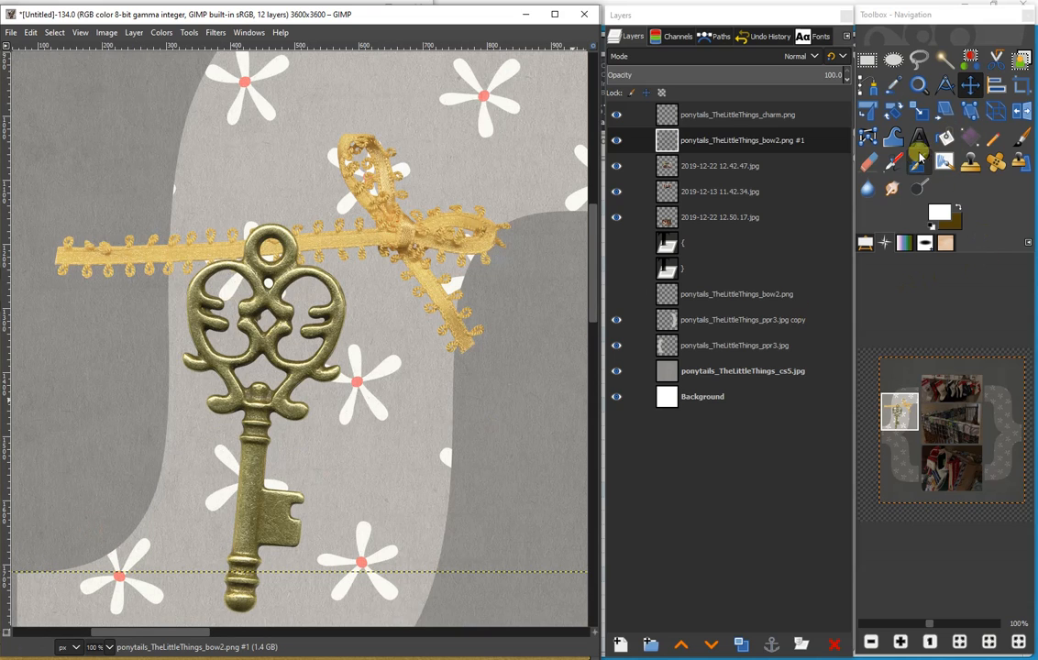
{"action": "left_click", "coordinate": [869, 165]}
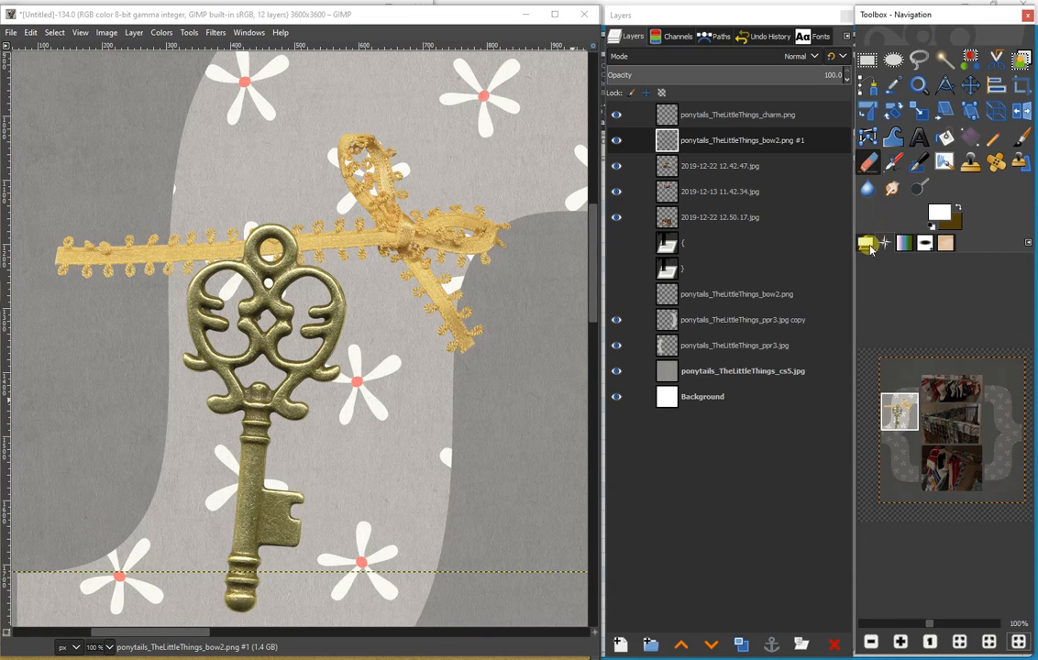
{"action": "left_click", "coordinate": [865, 244]}
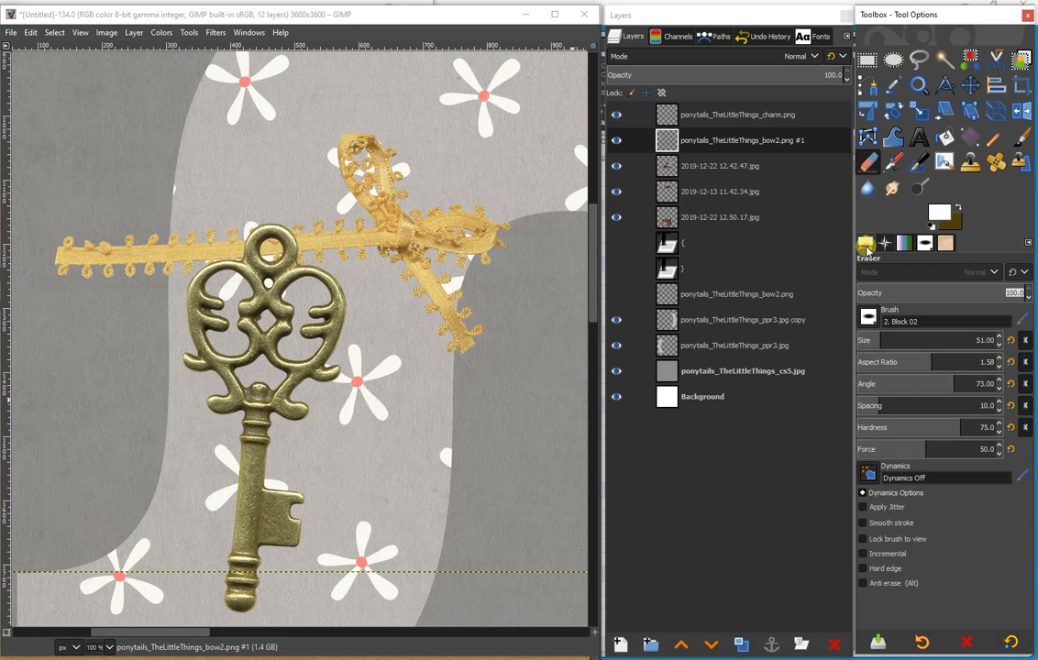
{"action": "left_click", "coordinate": [869, 317]}
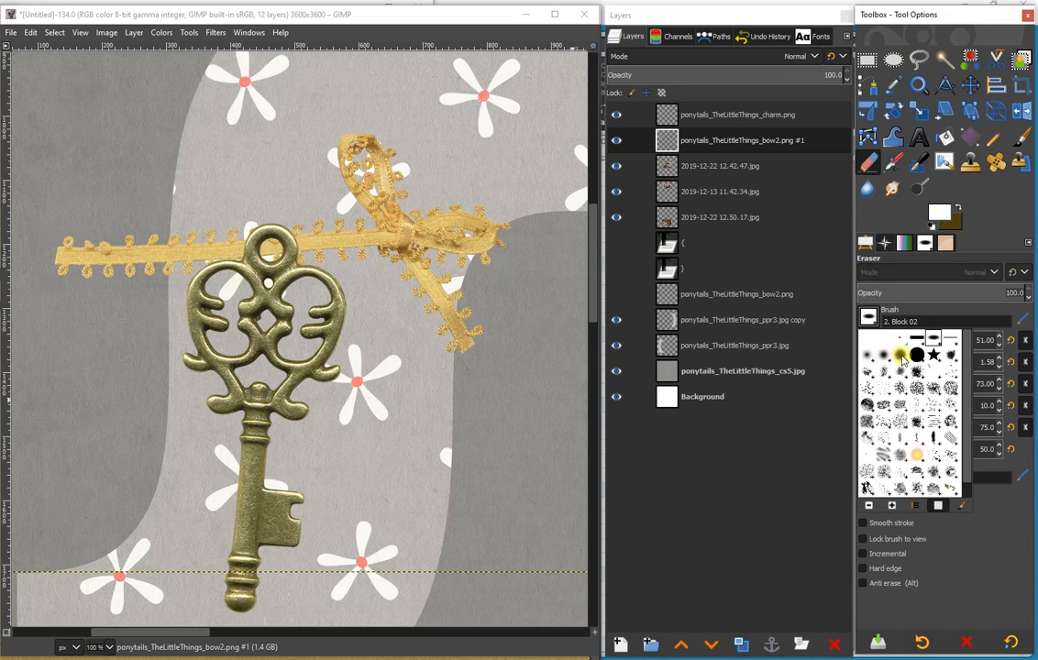
{"action": "left_click", "coordinate": [903, 360]}
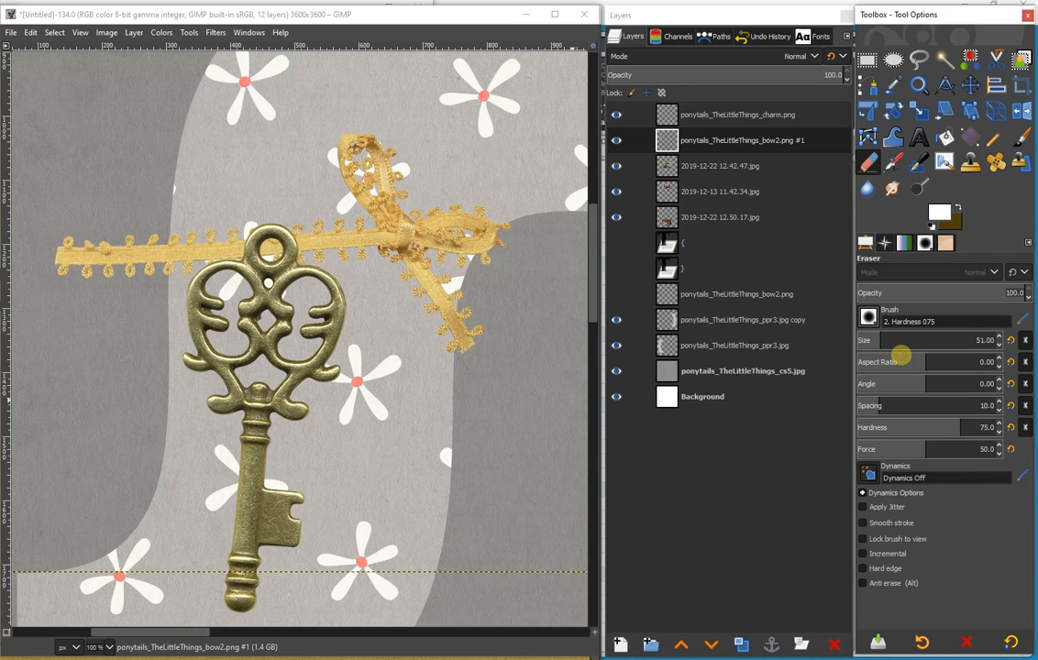
{"action": "left_click", "coordinate": [479, 339]}
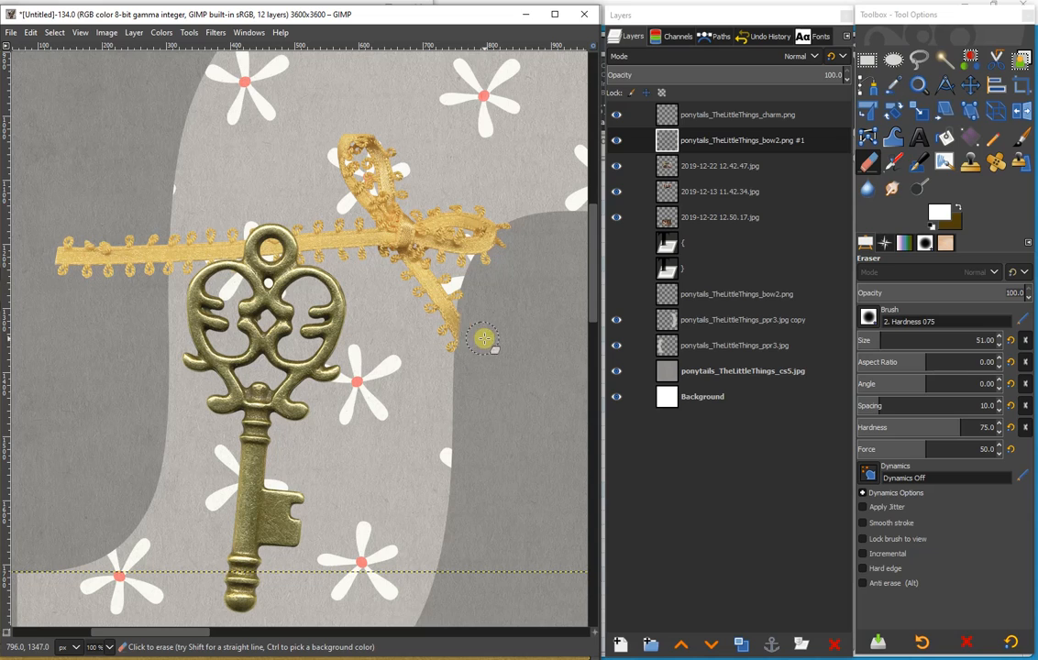
{"action": "mouse_move", "coordinate": [139, 224]}
{"action": "left_mouse_down"}
{"action": "mouse_move", "coordinate": [136, 266]}
{"action": "mouse_move", "coordinate": [132, 248]}
{"action": "mouse_move", "coordinate": [72, 236]}
{"action": "mouse_move", "coordinate": [62, 247]}
{"action": "mouse_move", "coordinate": [112, 263]}
{"action": "mouse_move", "coordinate": [61, 261]}
{"action": "mouse_move", "coordinate": [128, 273]}
{"action": "mouse_move", "coordinate": [144, 263]}
{"action": "mouse_move", "coordinate": [144, 225]}
{"action": "mouse_move", "coordinate": [150, 262]}
{"action": "left_mouse_up"}
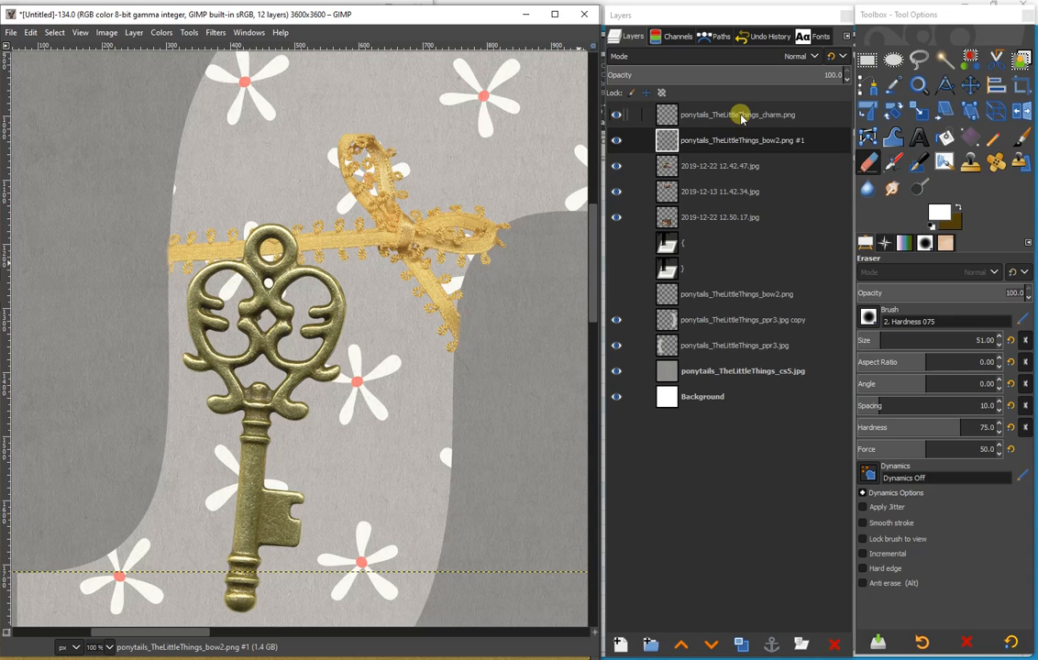
- Duplicate the trimmed bow layer, place the copy above the charm layer, and erase its ribbon over the left side of the key's ring
{"action": "left_click", "coordinate": [738, 139]}
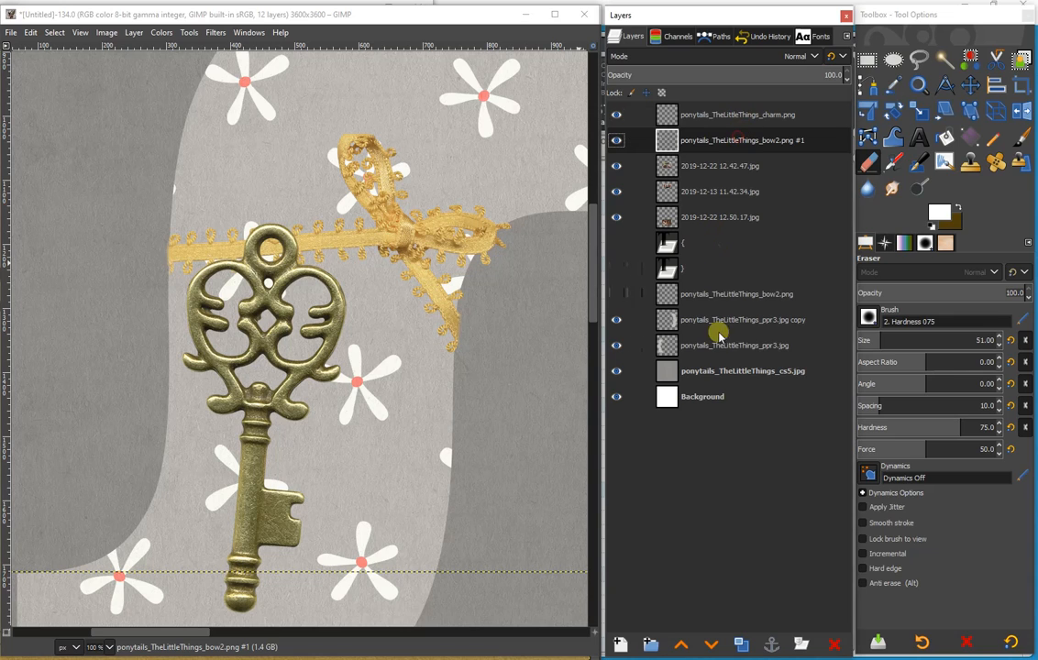
{"action": "left_click", "coordinate": [744, 646]}
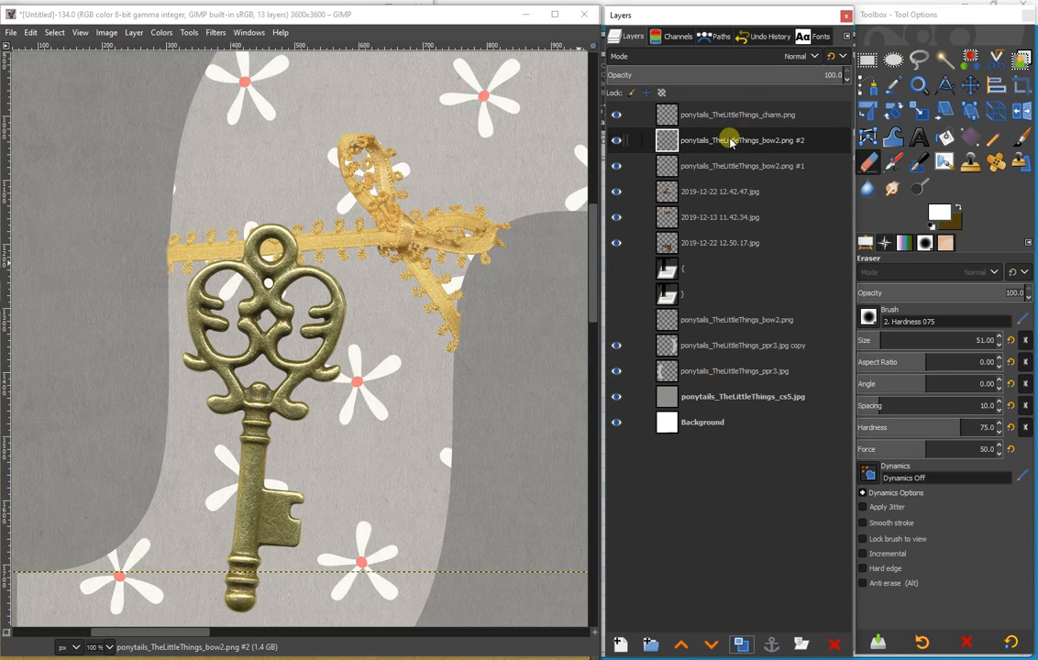
{"action": "left_click_drag", "start_coordinate": [729, 139], "coordinate": [721, 106]}
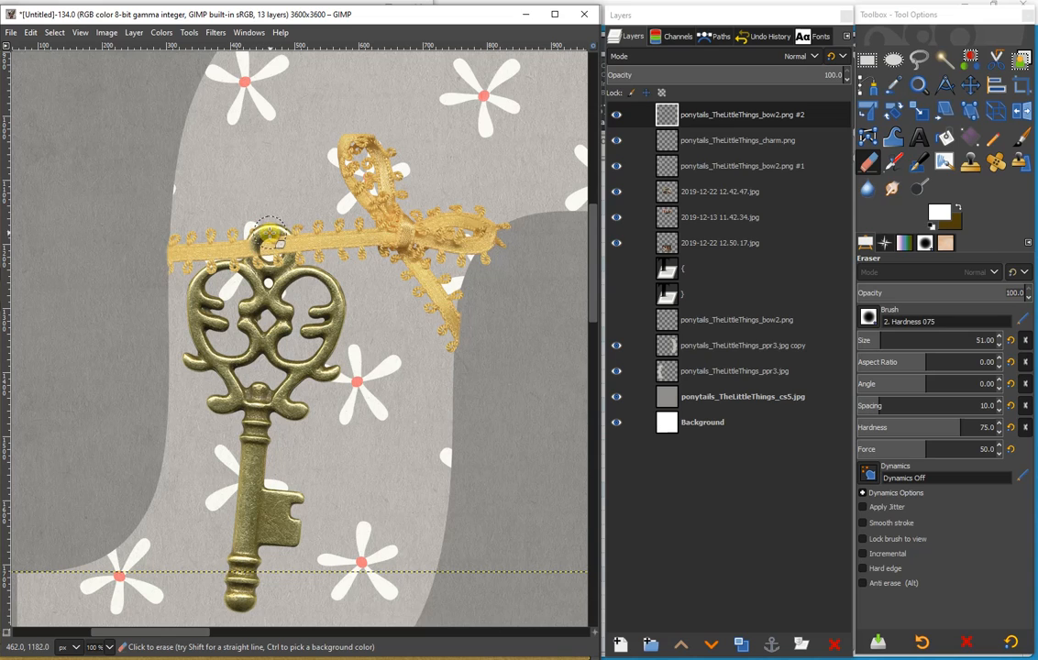
{"action": "left_click_drag", "start_coordinate": [262, 240], "coordinate": [271, 268]}
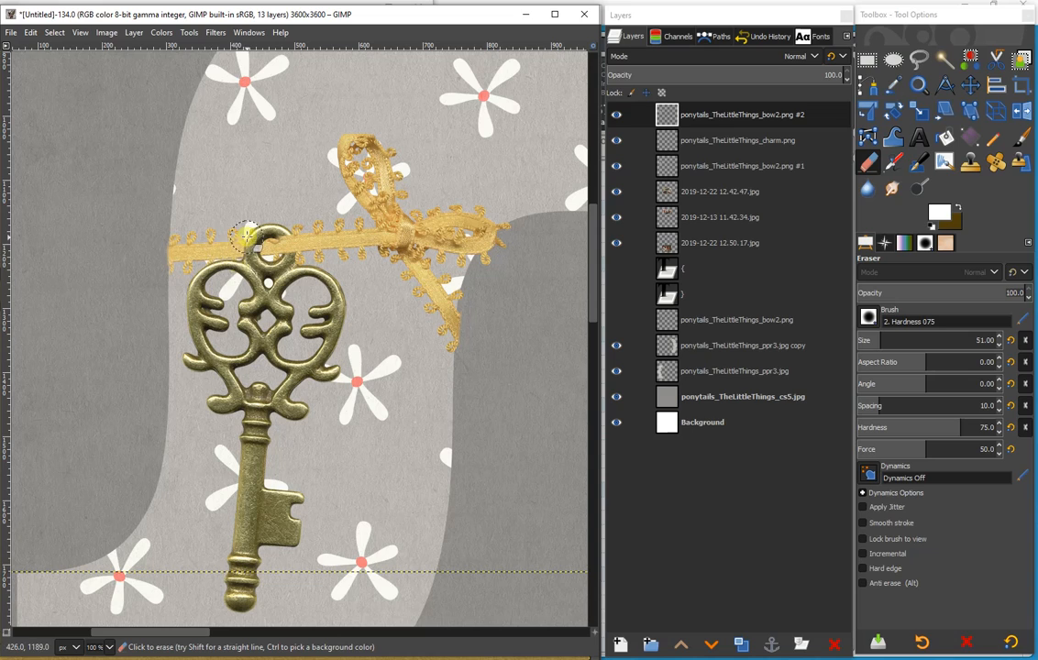
{"action": "mouse_move", "coordinate": [250, 238]}
{"action": "left_mouse_down"}
{"action": "mouse_move", "coordinate": [261, 268]}
{"action": "mouse_move", "coordinate": [247, 240]}
{"action": "left_mouse_up"}
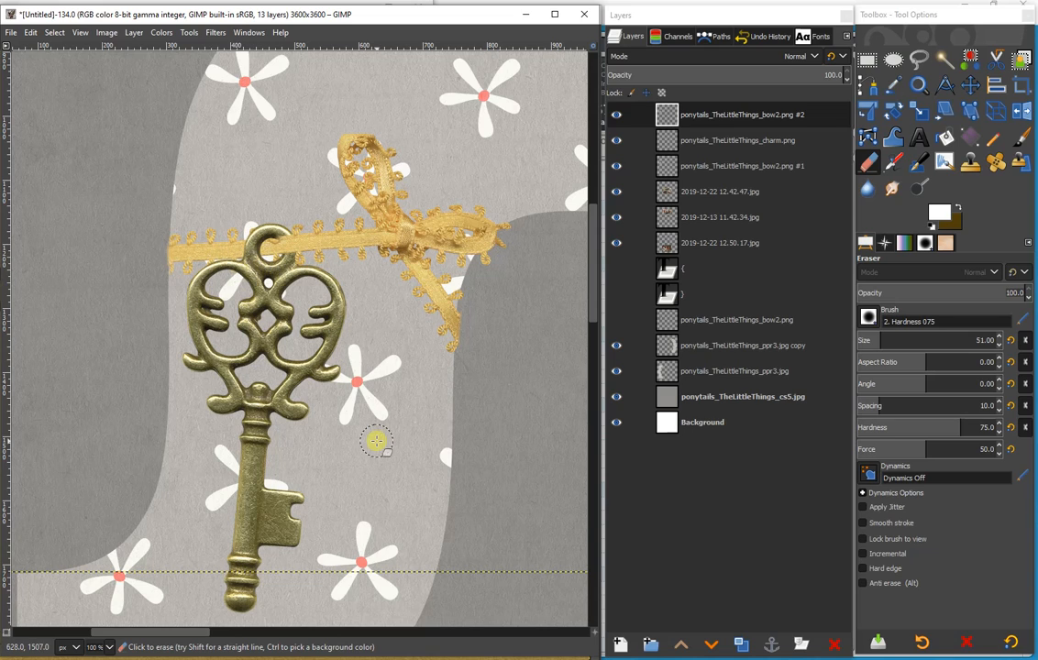
- Add a new transparent 3600 × 3600 px layer above the ponytails_TheLittleThings_bow2.png #2 layer
{"action": "left_click", "coordinate": [729, 115]}
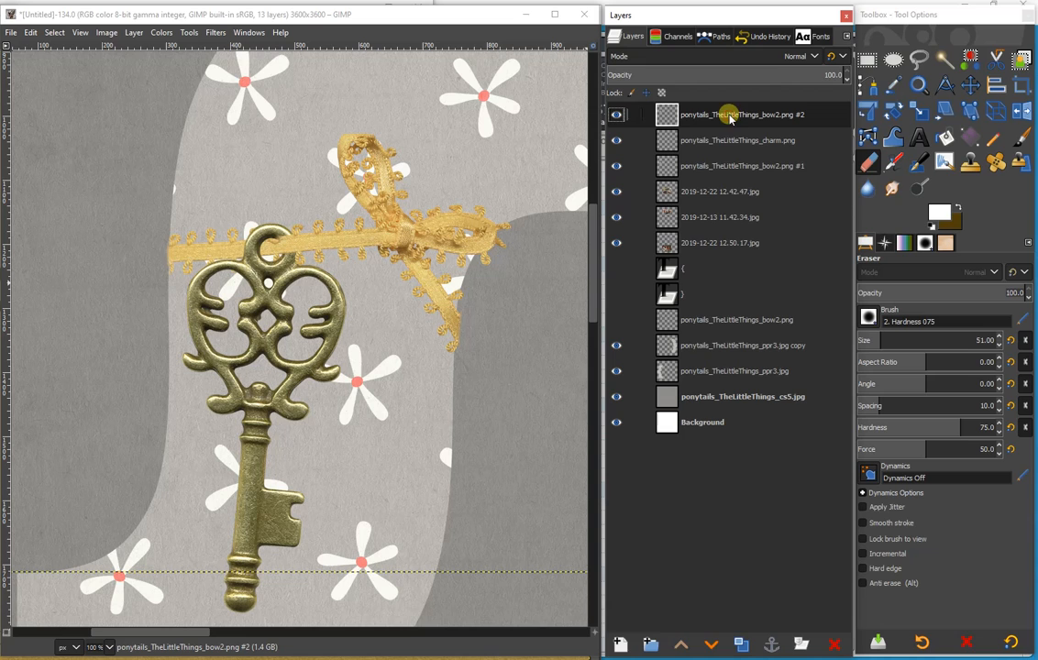
{"action": "left_click", "coordinate": [653, 641]}
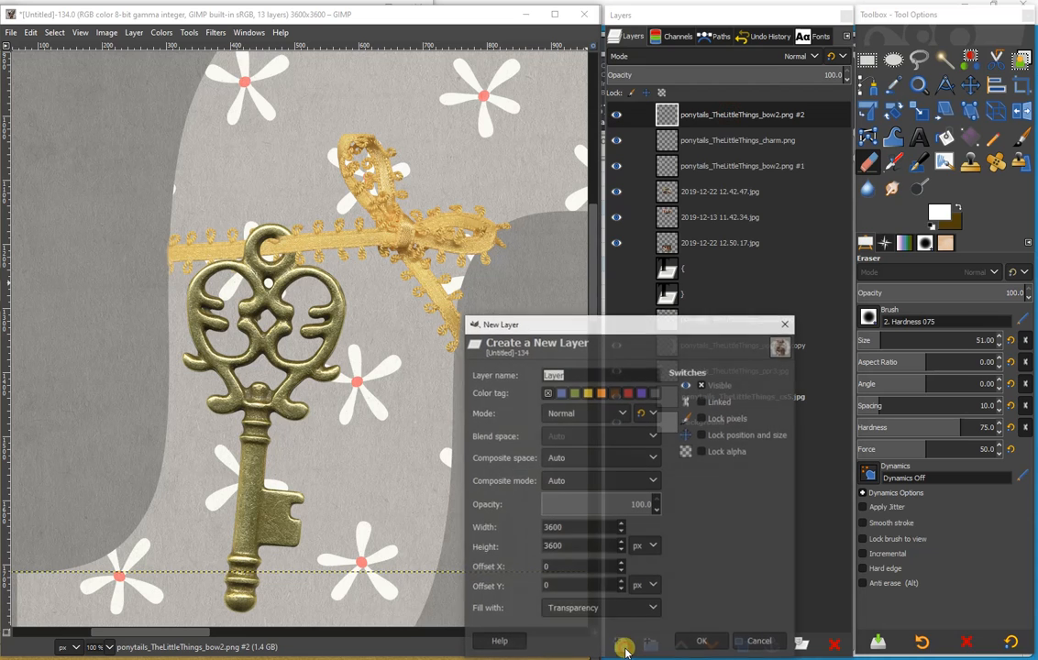
{"action": "left_click", "coordinate": [704, 642]}
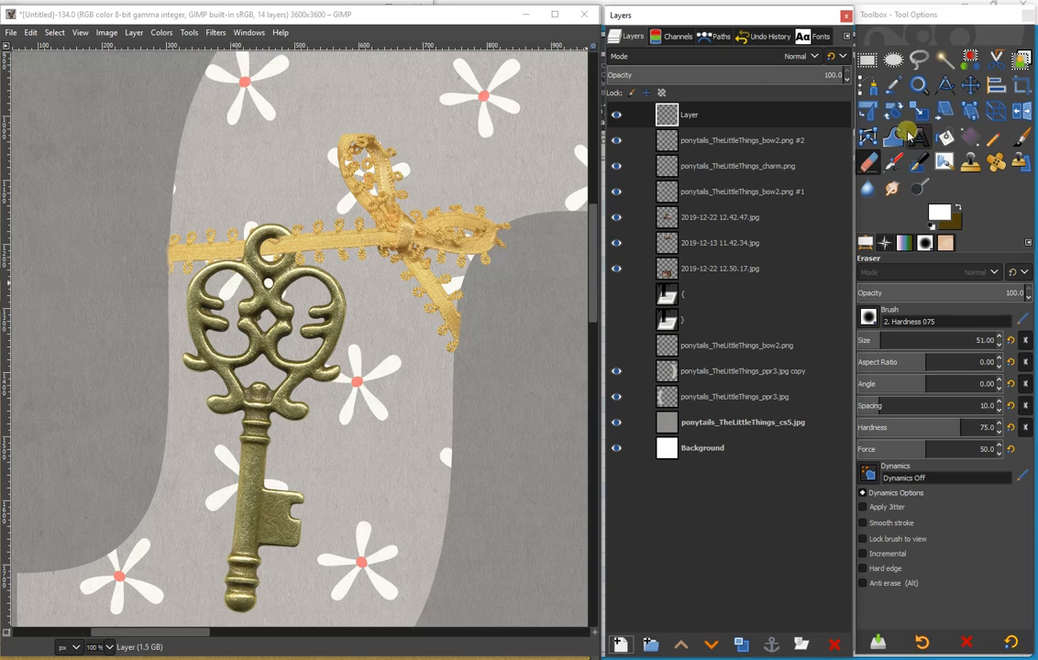
- Airbrush a dark shadow where the ribbon crosses the right side of the key's ring, using the 2. Block 02 brush at an angle of 72
{"action": "left_click", "coordinate": [895, 163]}
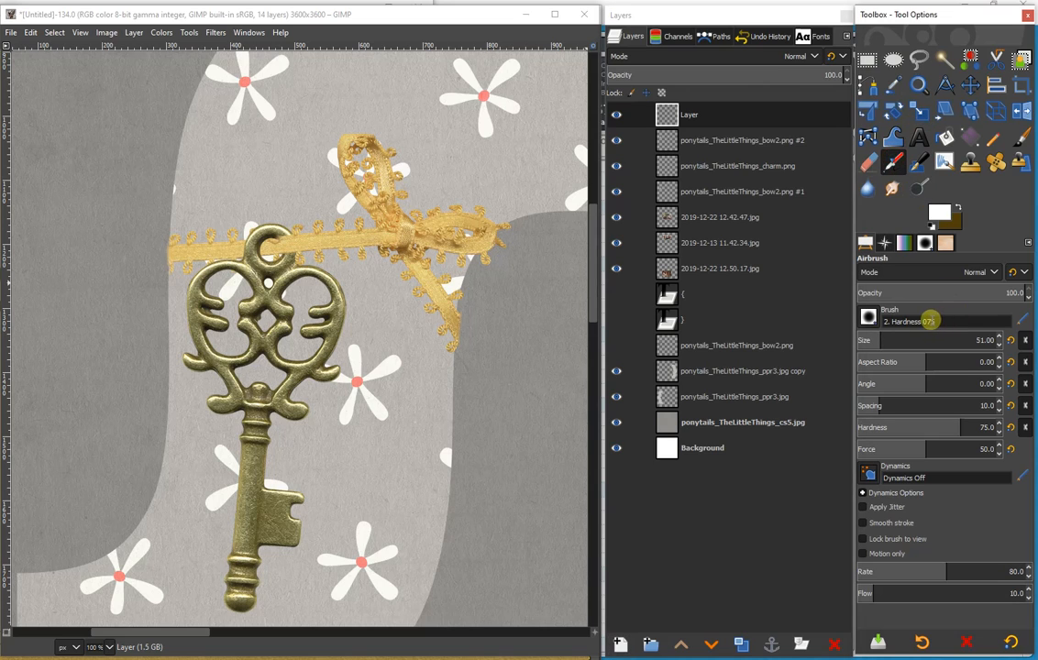
{"action": "left_click", "coordinate": [900, 324]}
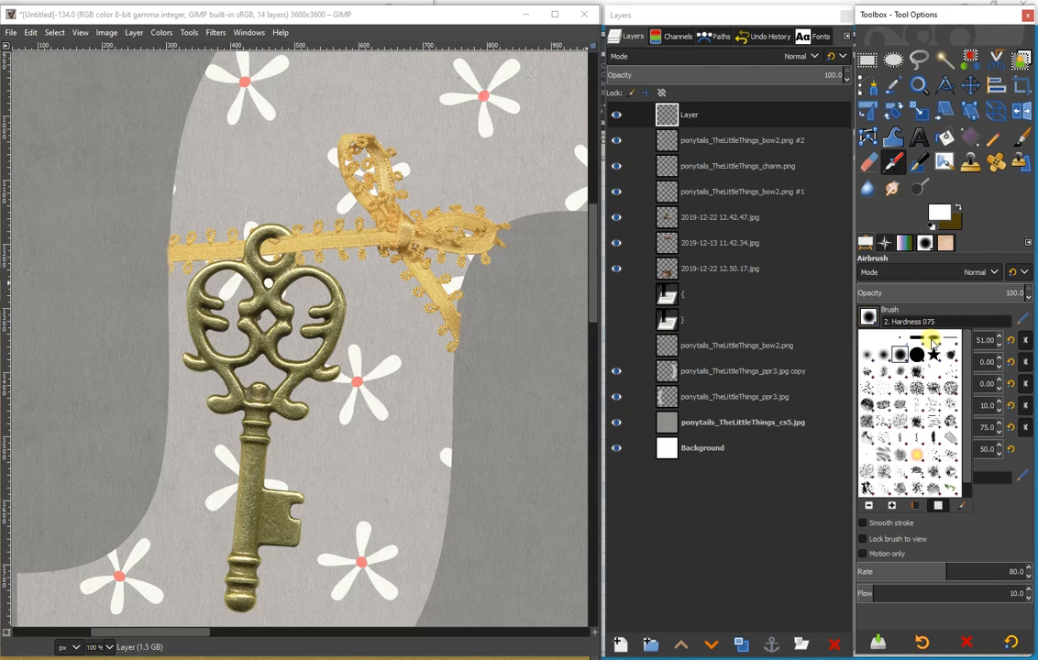
{"action": "left_click", "coordinate": [933, 339]}
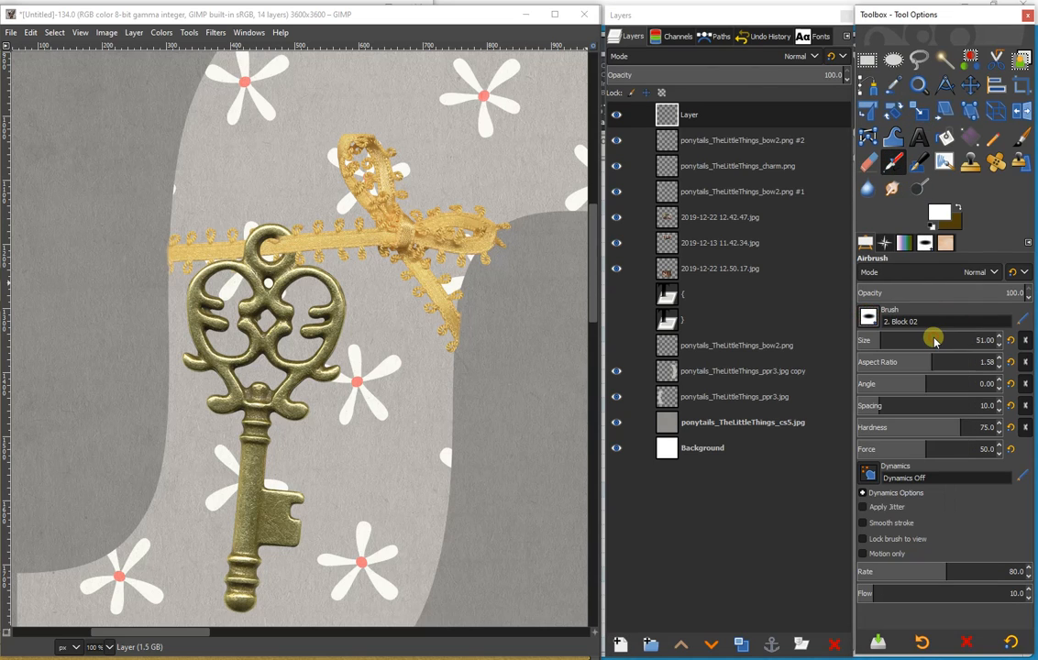
{"action": "left_click", "coordinate": [948, 383]}
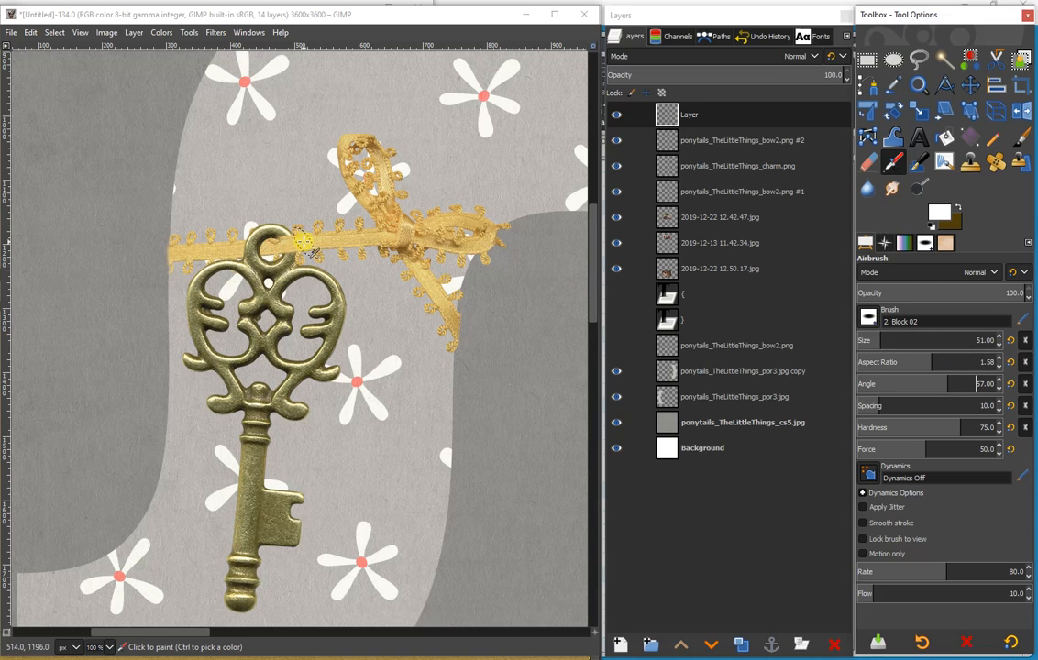
{"action": "left_click", "coordinate": [954, 383]}
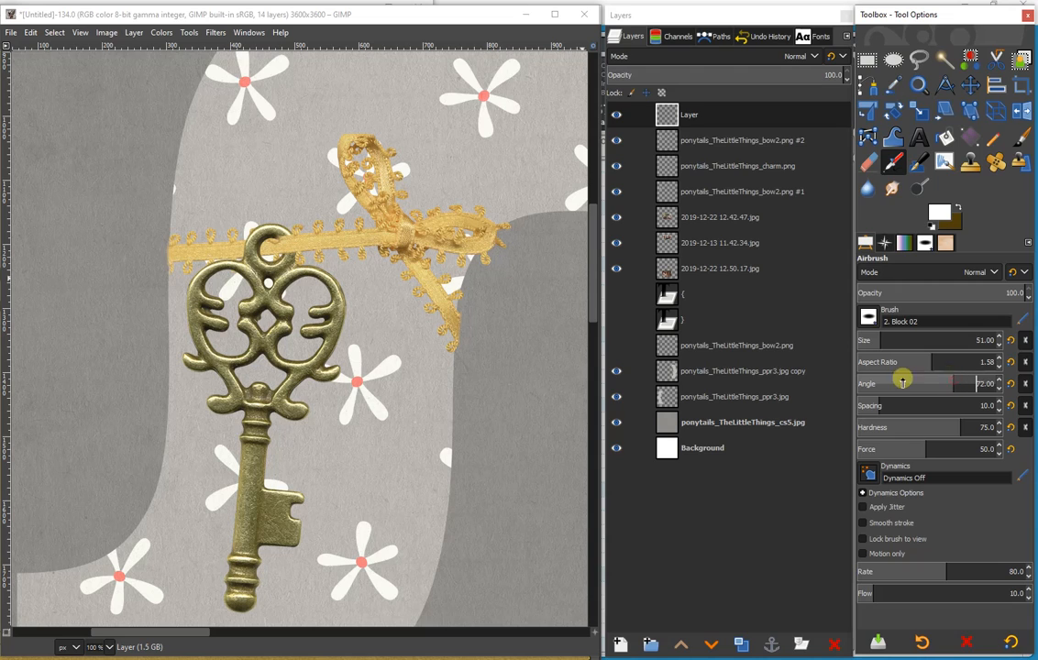
{"action": "key", "text": "x"}
{"action": "left_click", "coordinate": [300, 244]}
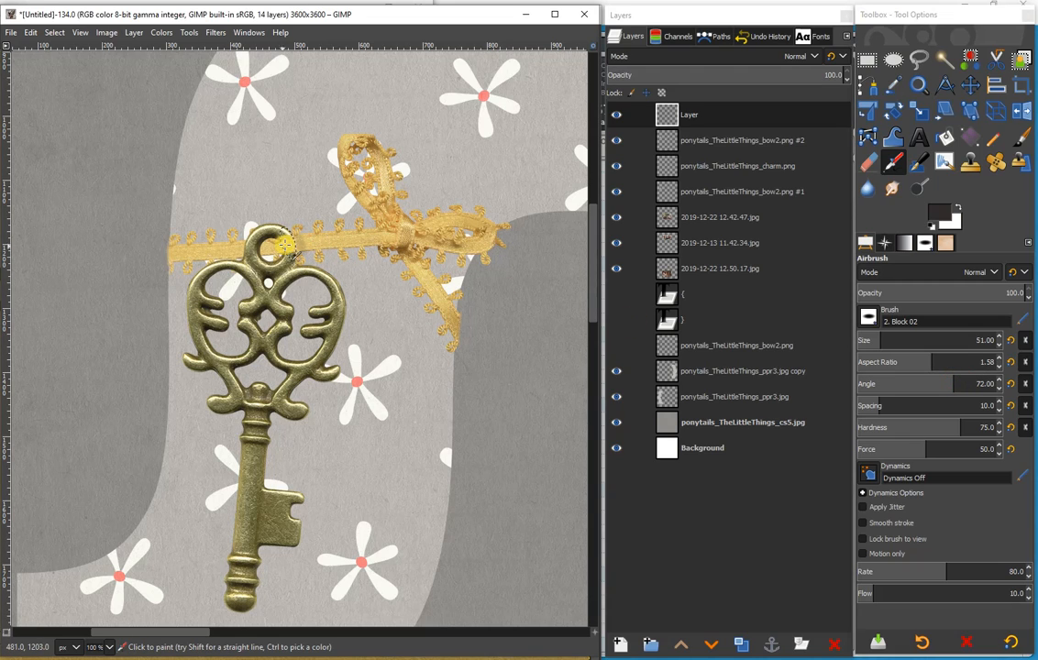
{"action": "left_click_drag", "start_coordinate": [286, 244], "coordinate": [273, 249]}
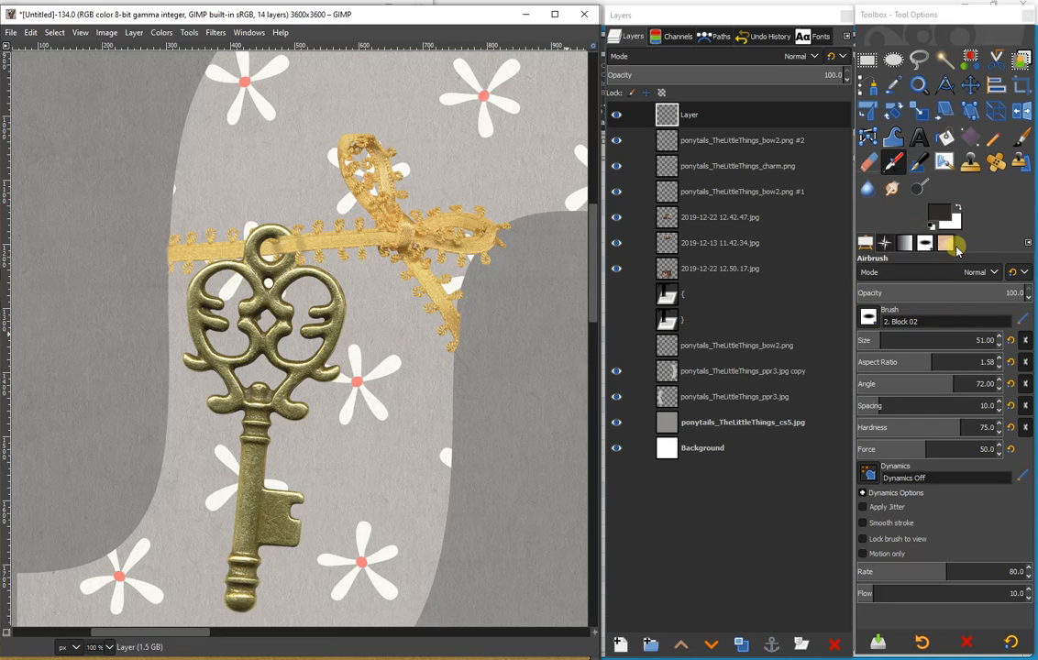
- Airbrush a white highlight on the ribbon over the ring's right side and set the paint layer's opacity to 68.6
{"action": "left_click", "coordinate": [956, 209]}
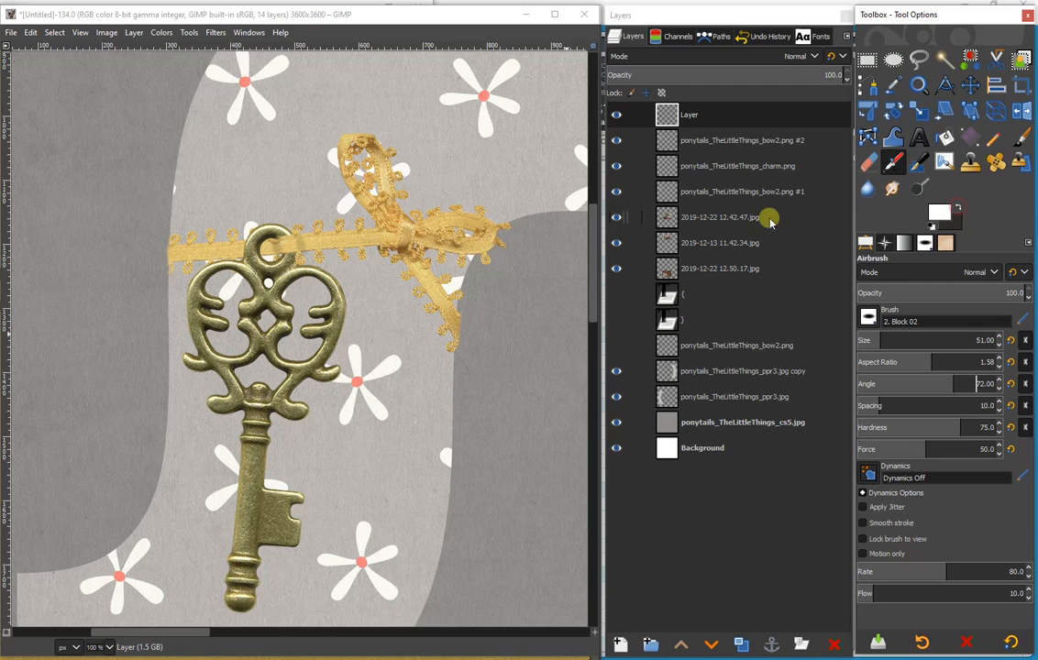
{"action": "left_click", "coordinate": [288, 245]}
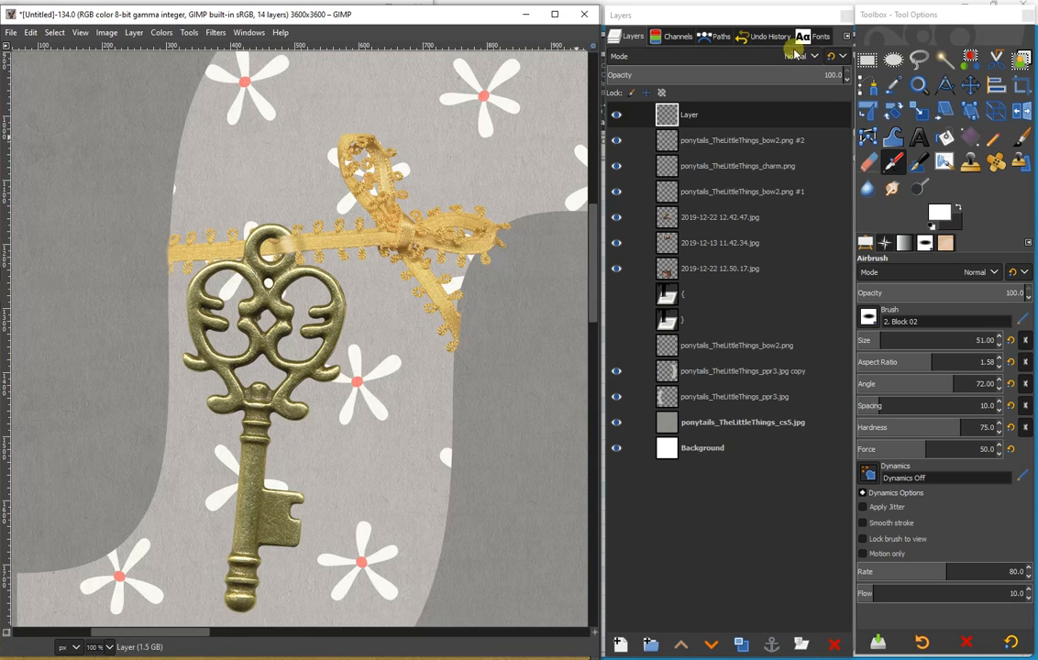
{"action": "mouse_move", "coordinate": [810, 69]}
{"action": "left_mouse_down"}
{"action": "mouse_move", "coordinate": [764, 71]}
{"action": "mouse_move", "coordinate": [809, 76]}
{"action": "left_mouse_up"}
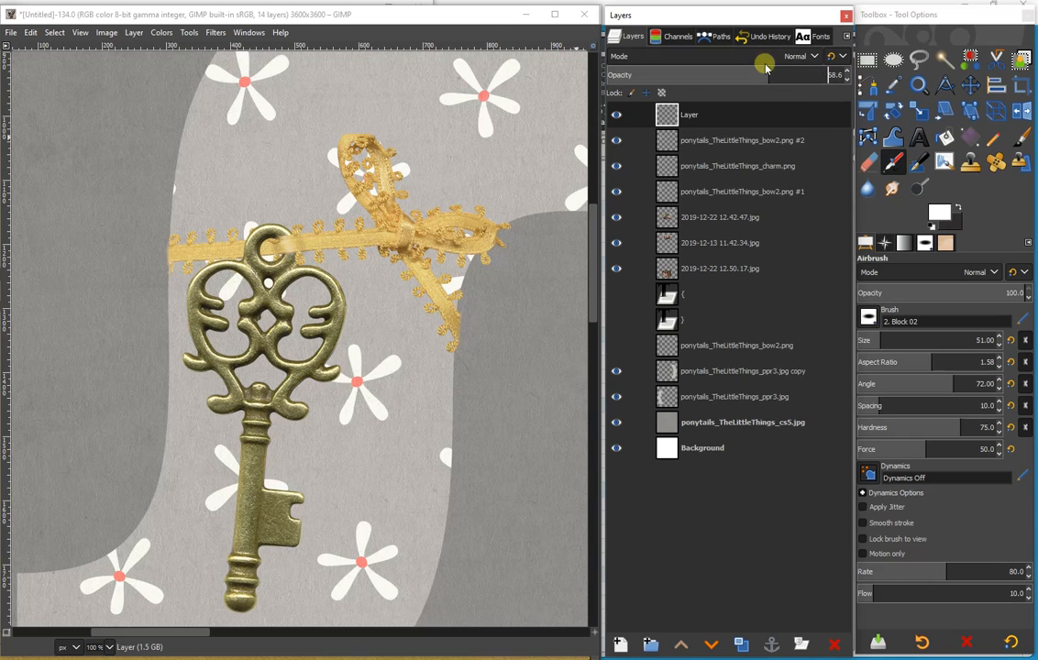
- Merge the paint layer, the bow copy and the charm down into the ponytails_TheLittleThings_bow2.png #1 layer
{"action": "right_click", "coordinate": [734, 121]}
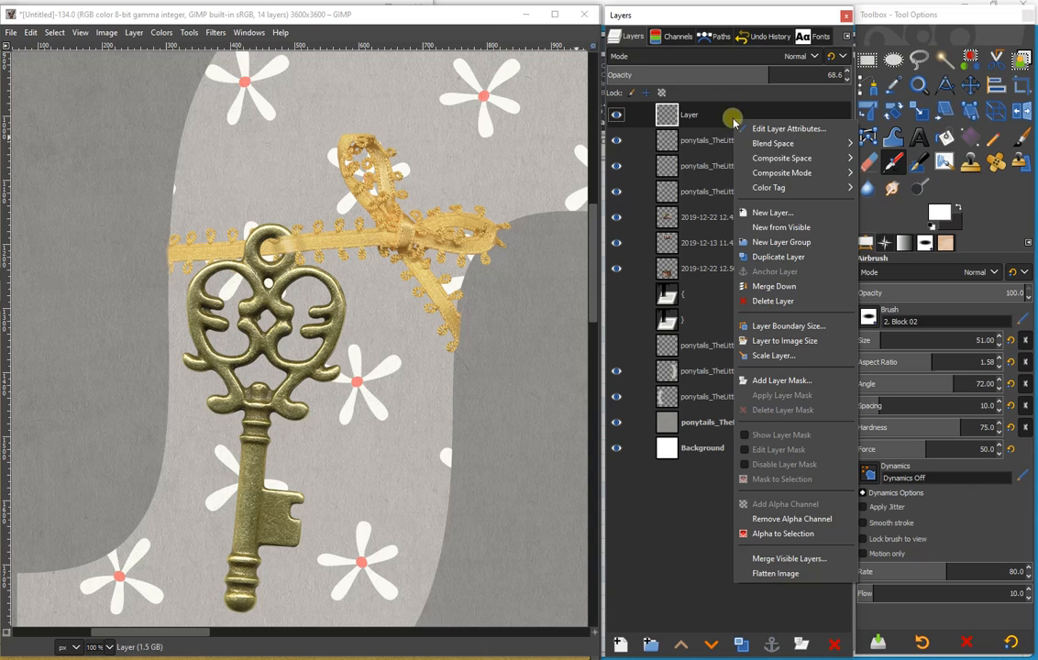
{"action": "left_click", "coordinate": [774, 286]}
{"action": "right_click", "coordinate": [747, 117]}
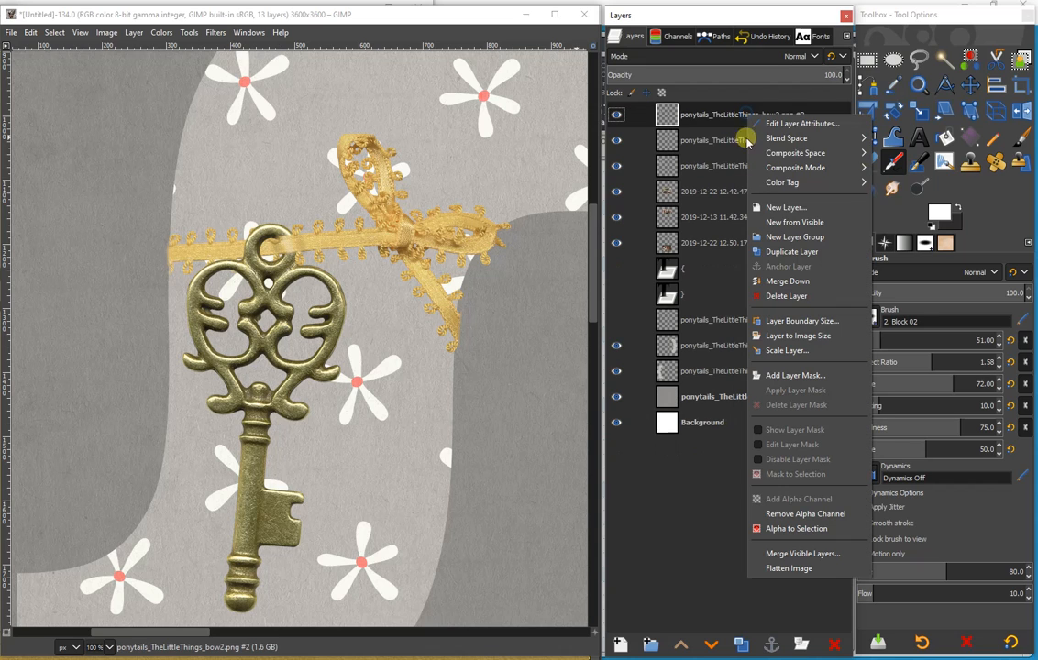
{"action": "left_click", "coordinate": [778, 281]}
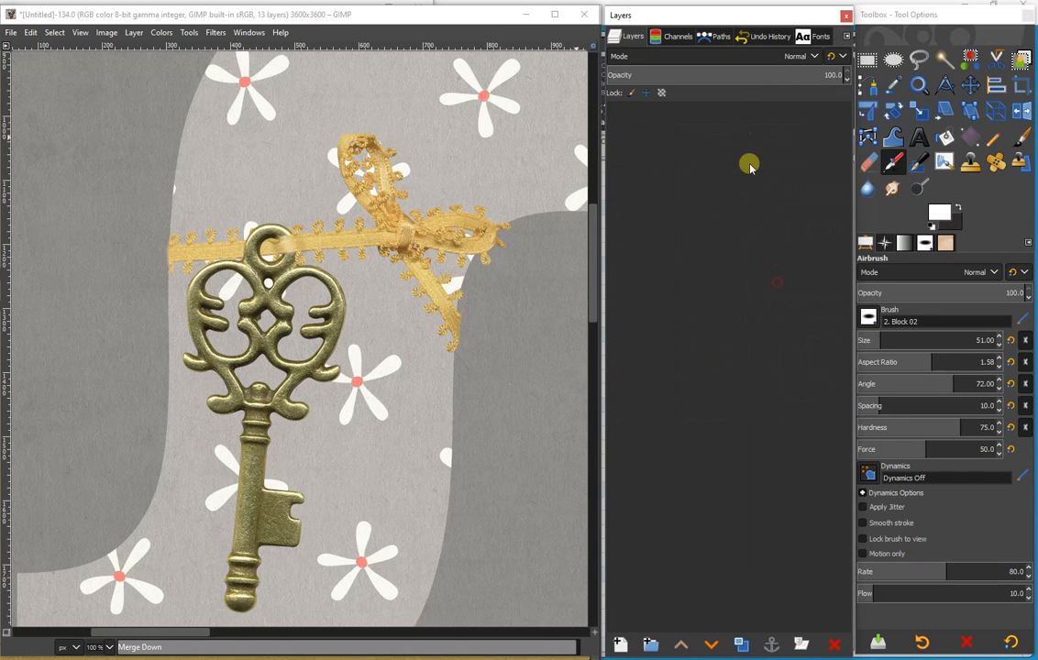
{"action": "right_click", "coordinate": [748, 113]}
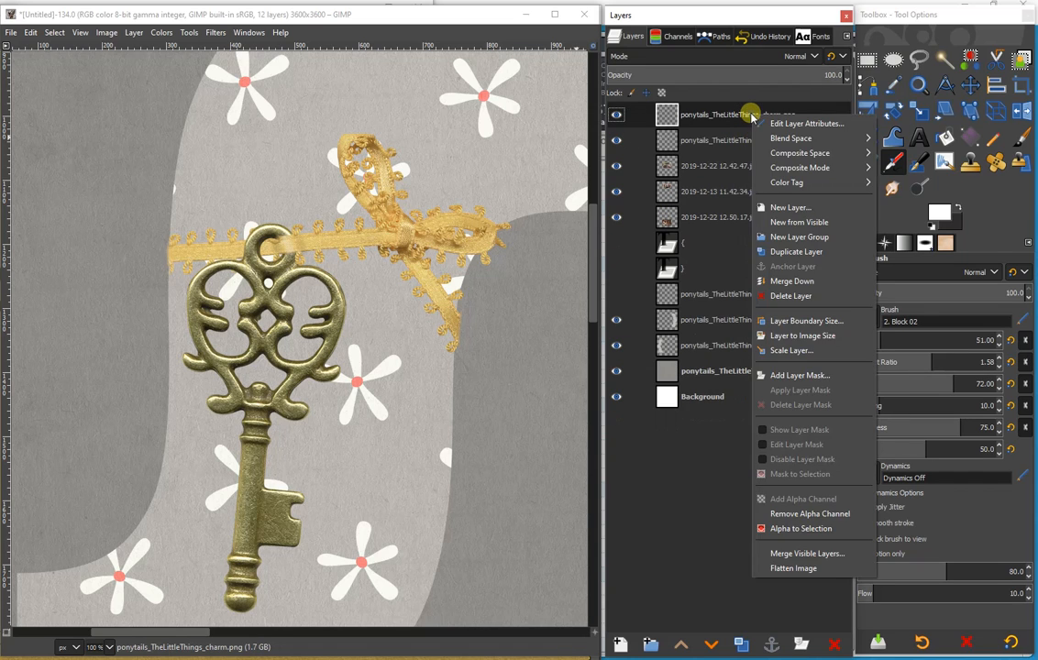
{"action": "left_click", "coordinate": [775, 280]}
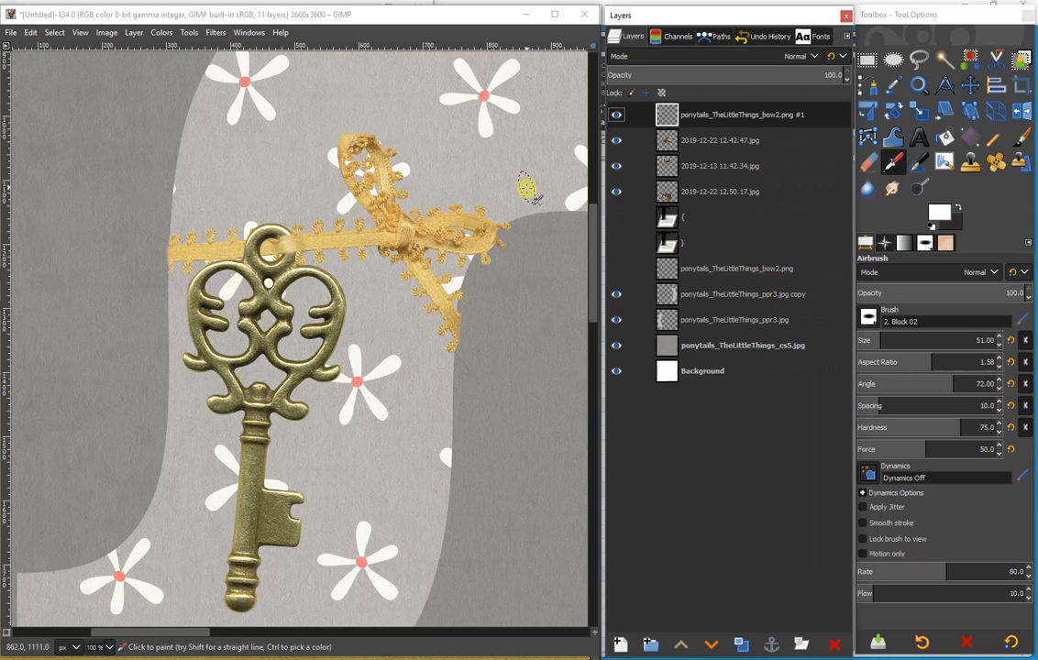
- Apply a Drop Shadow to the merged bow and key with X and Y 20, blur radius 10 and opacity 0.5
{"action": "left_click", "coordinate": [216, 33]}
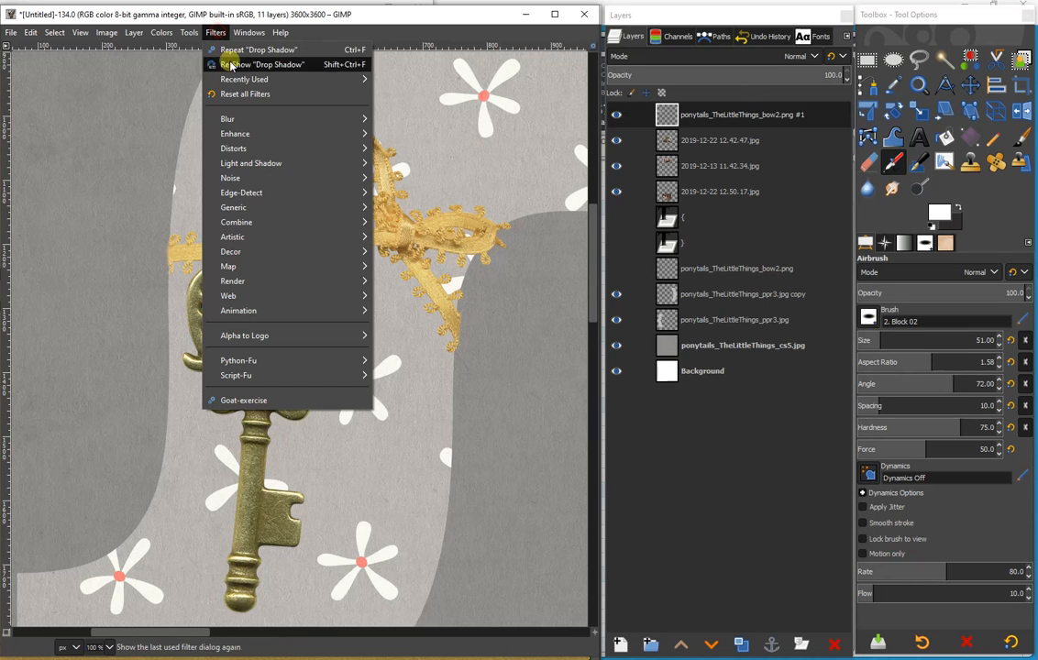
{"action": "mouse_move", "coordinate": [249, 163]}
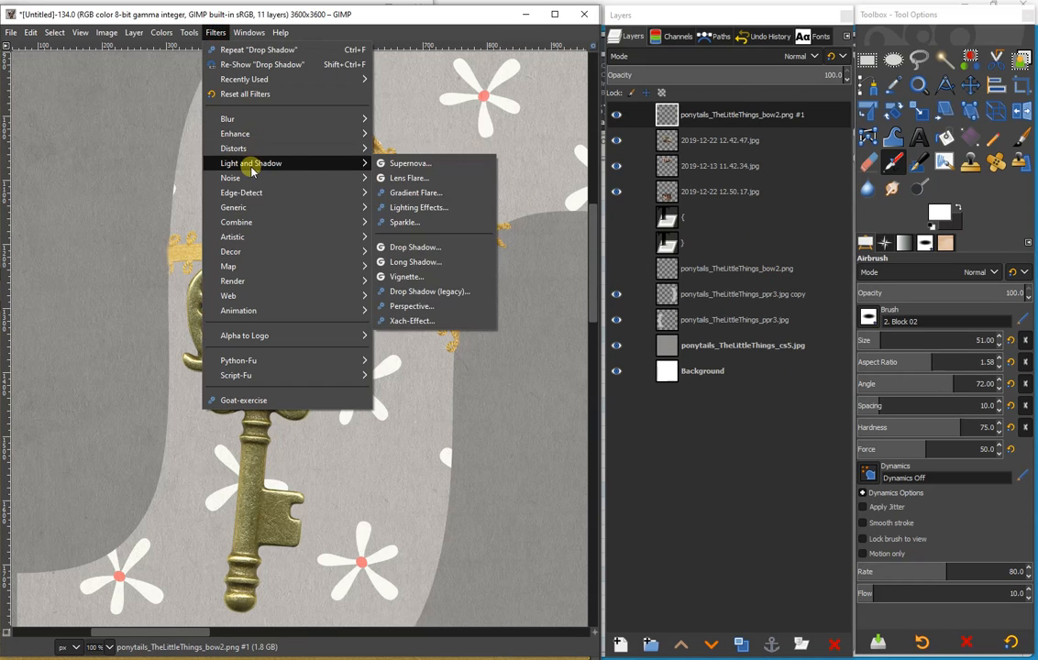
{"action": "left_click", "coordinate": [418, 246]}
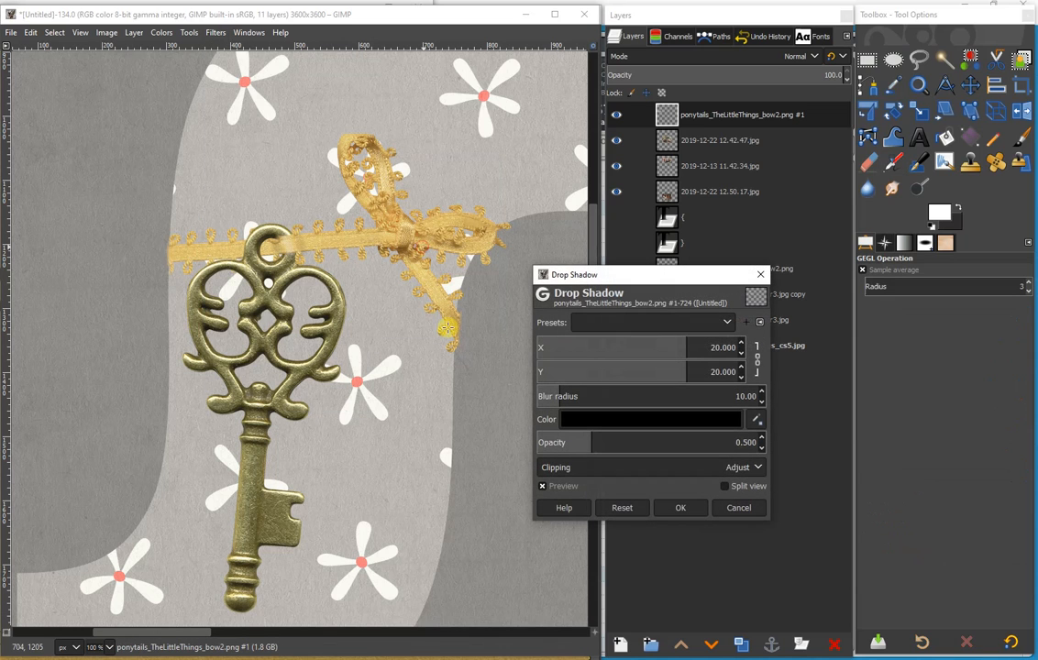
{"action": "left_click", "coordinate": [677, 509]}
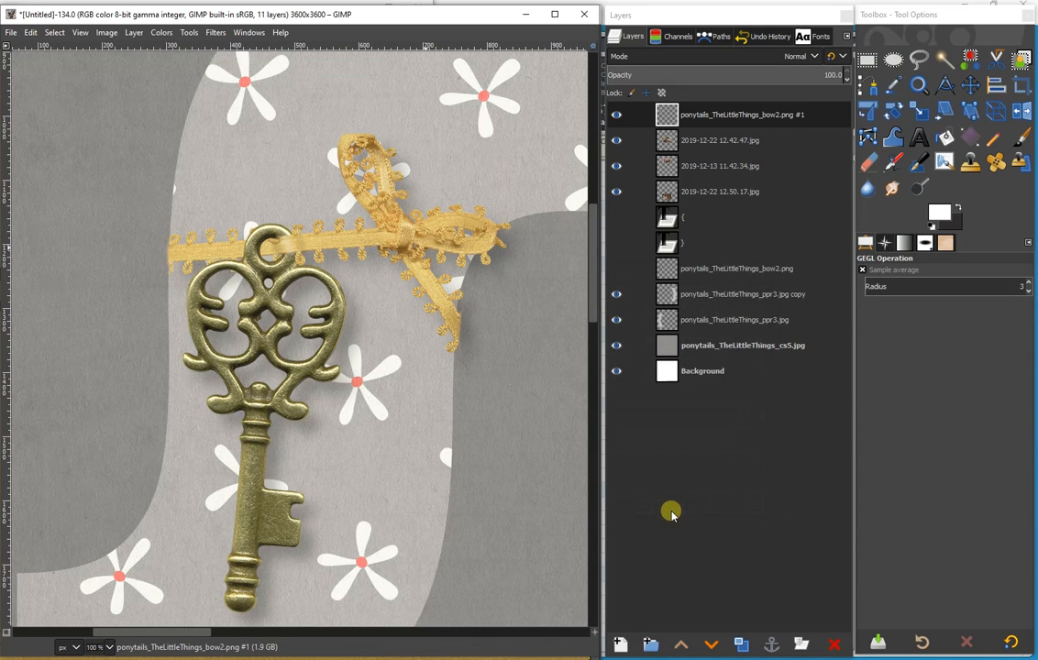
- Spread the gold alphabet letters along the page's lower edge, with #THE on the left and L, I, N, G and S further right
{"action": "left_click", "coordinate": [104, 649]}
{"action": "left_click", "coordinate": [100, 576]}
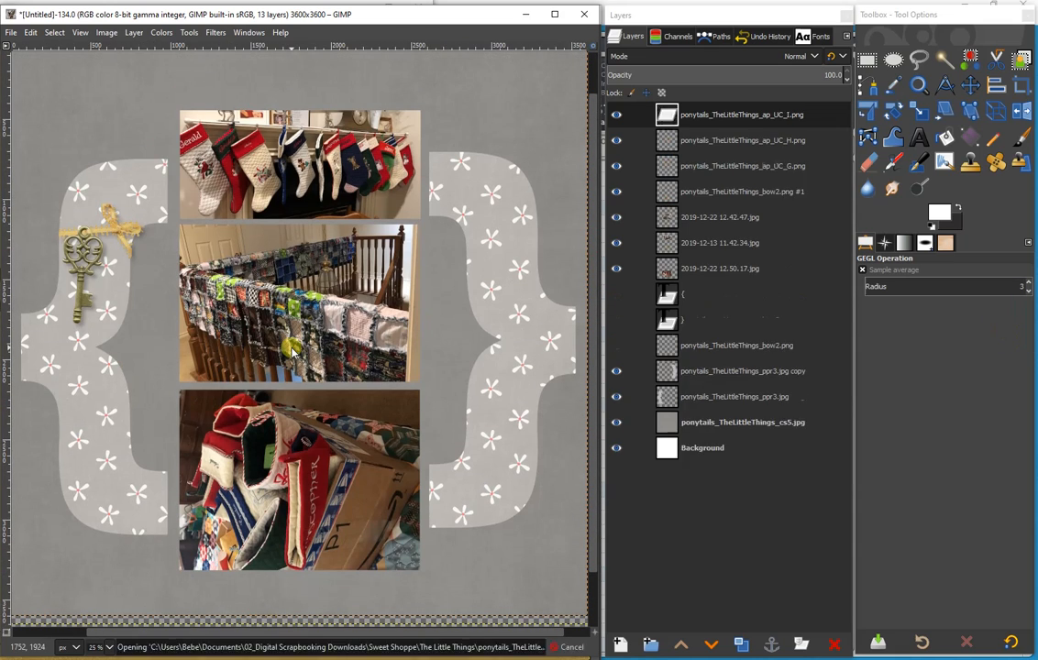
{"action": "key", "text": "m"}
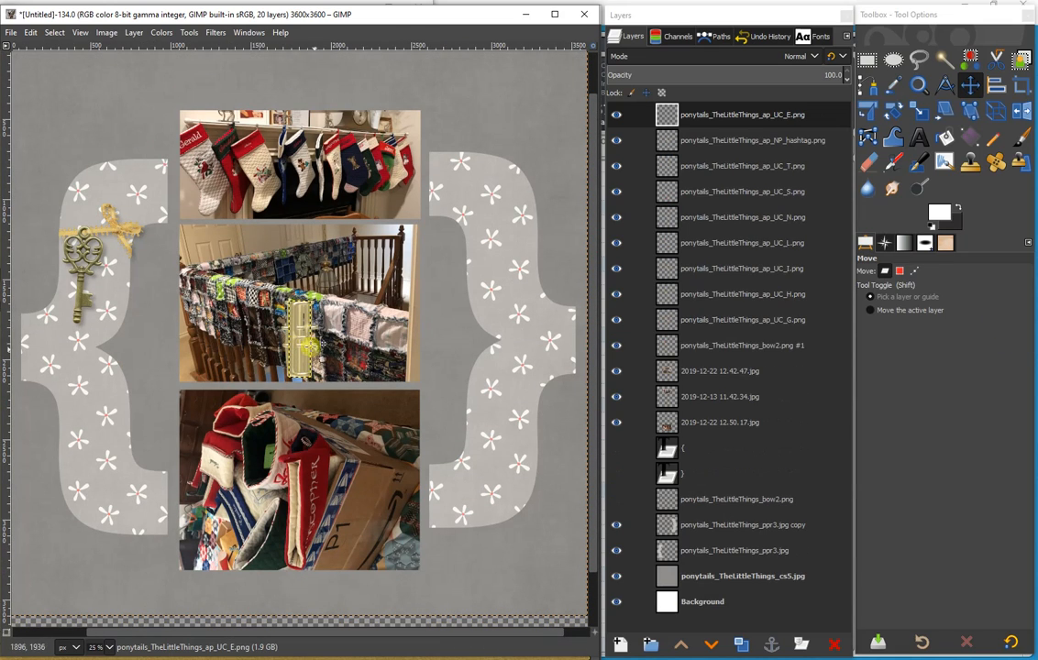
{"action": "left_click_drag", "start_coordinate": [305, 353], "coordinate": [554, 578]}
{"action": "left_click_drag", "start_coordinate": [478, 555], "coordinate": [189, 553]}
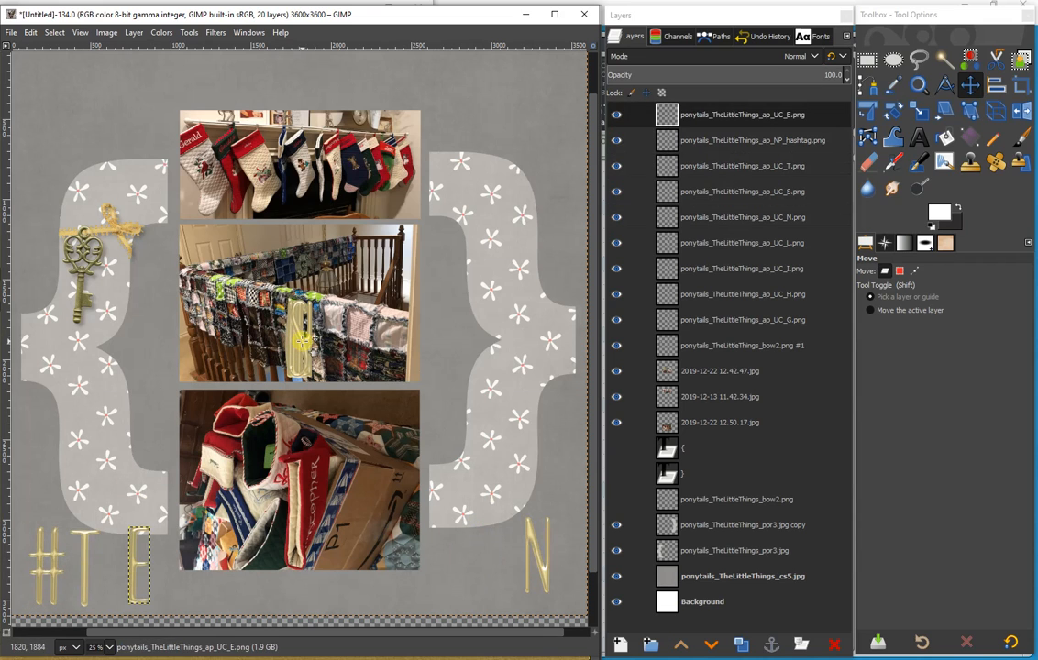
{"action": "left_click_drag", "start_coordinate": [302, 341], "coordinate": [550, 561]}
{"action": "left_click_drag", "start_coordinate": [526, 524], "coordinate": [456, 526]}
{"action": "left_click_drag", "start_coordinate": [298, 343], "coordinate": [266, 486]}
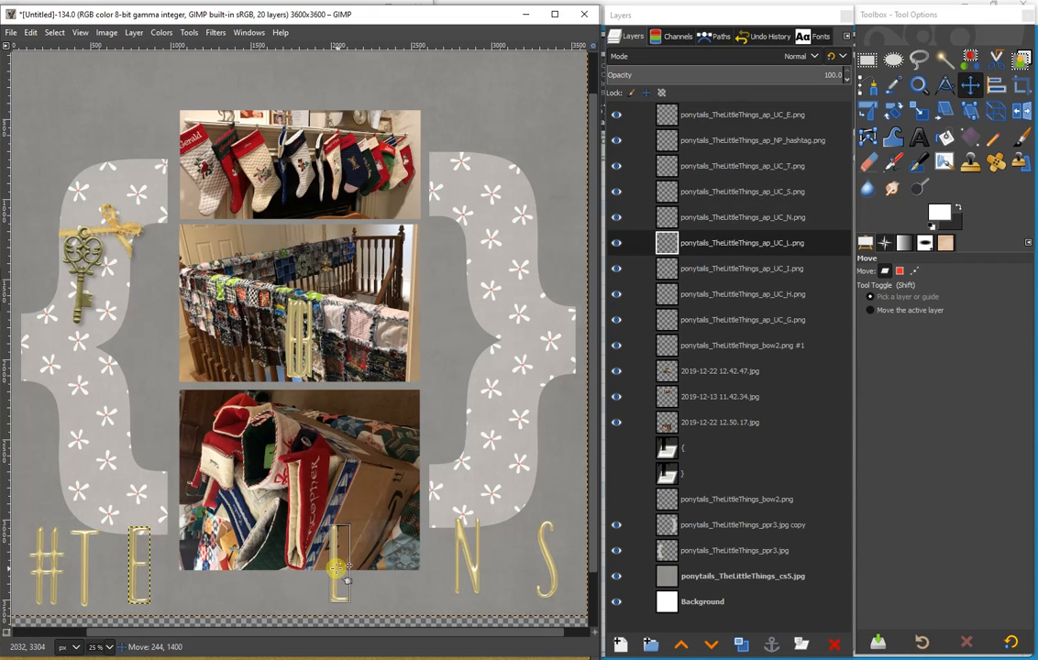
{"action": "left_click_drag", "start_coordinate": [336, 568], "coordinate": [337, 567]}
{"action": "left_click_drag", "start_coordinate": [298, 343], "coordinate": [499, 560]}
{"action": "left_click_drag", "start_coordinate": [352, 564], "coordinate": [445, 564]}
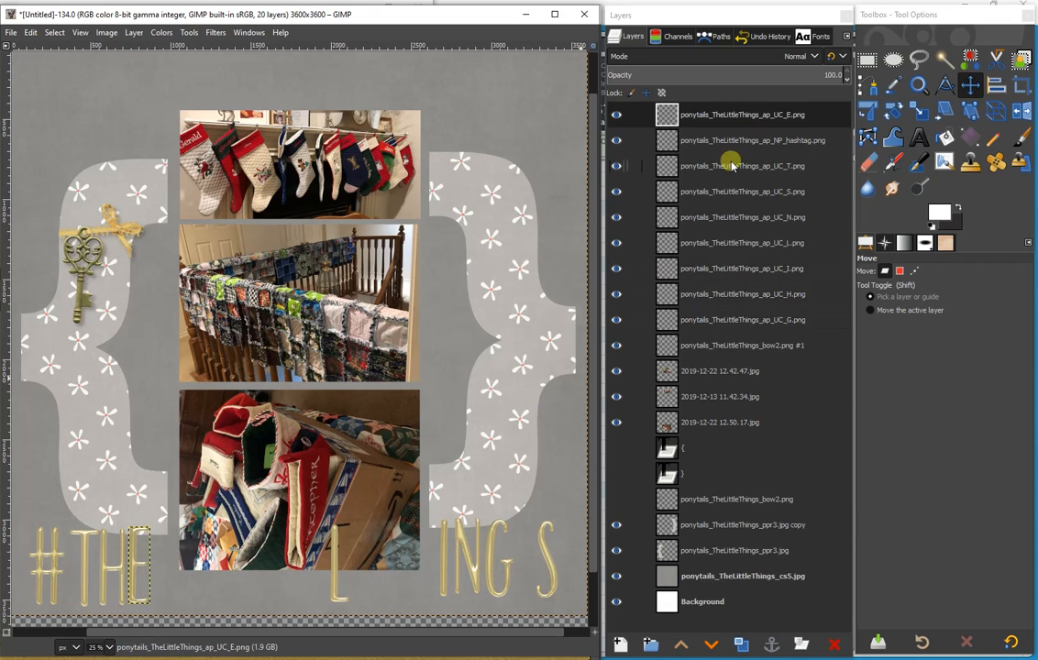
- Duplicate the T letter twice and the L letter once, and place an L and the I directly after #THE
{"action": "left_click", "coordinate": [731, 165]}
{"action": "key", "text": "ctrl+shift+d"}
{"action": "key", "text": "ctrl+shift+d"}
{"action": "left_click", "coordinate": [754, 295]}
{"action": "key", "text": "ctrl+shift+d"}
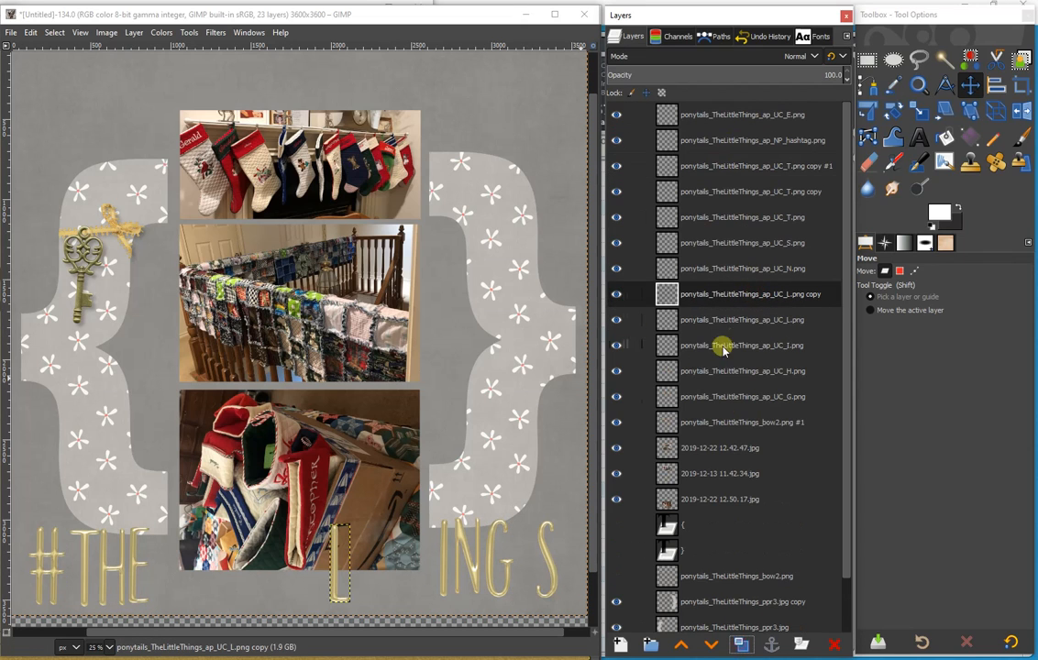
{"action": "left_click_drag", "start_coordinate": [335, 587], "coordinate": [161, 586]}
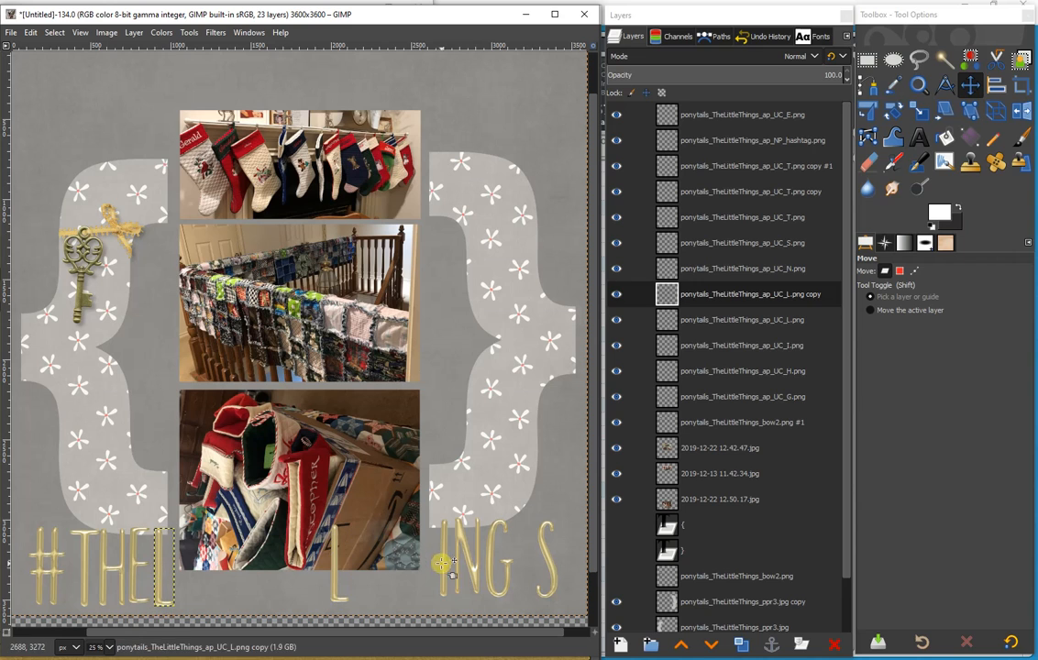
{"action": "left_click_drag", "start_coordinate": [443, 563], "coordinate": [182, 567]}
- Duplicate the T letter two more times and distribute the four T copies along the title line for LITTLE and THINGS
{"action": "left_click", "coordinate": [744, 167]}
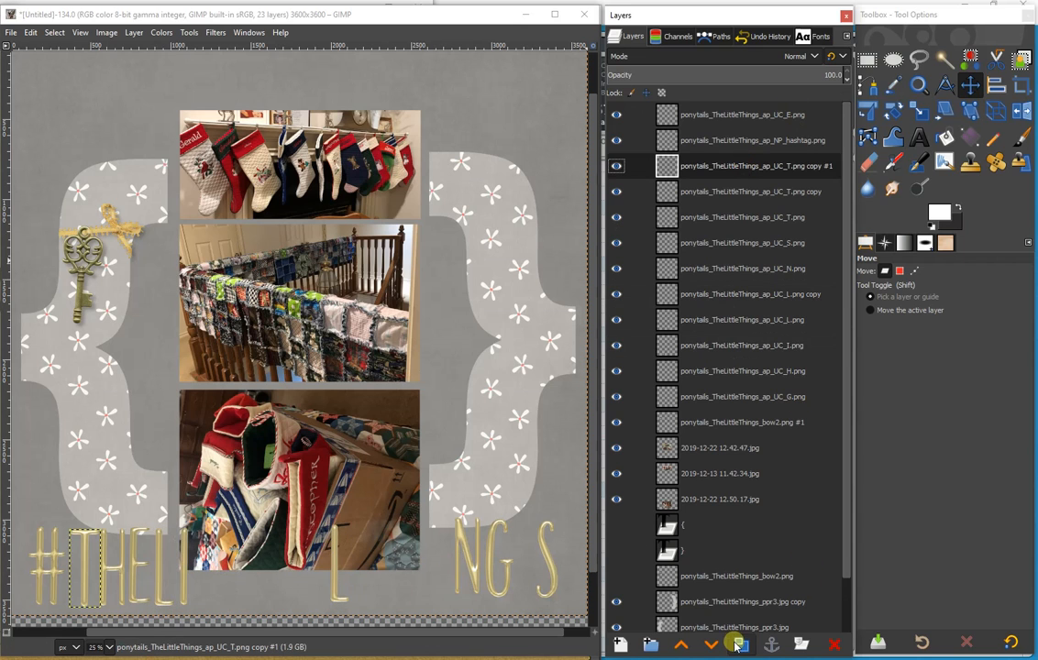
{"action": "left_click", "coordinate": [740, 645]}
{"action": "left_click", "coordinate": [740, 645]}
{"action": "left_click_drag", "start_coordinate": [87, 582], "coordinate": [383, 567]}
{"action": "key", "text": "ctrl+z"}
{"action": "left_click_drag", "start_coordinate": [84, 557], "coordinate": [99, 555]}
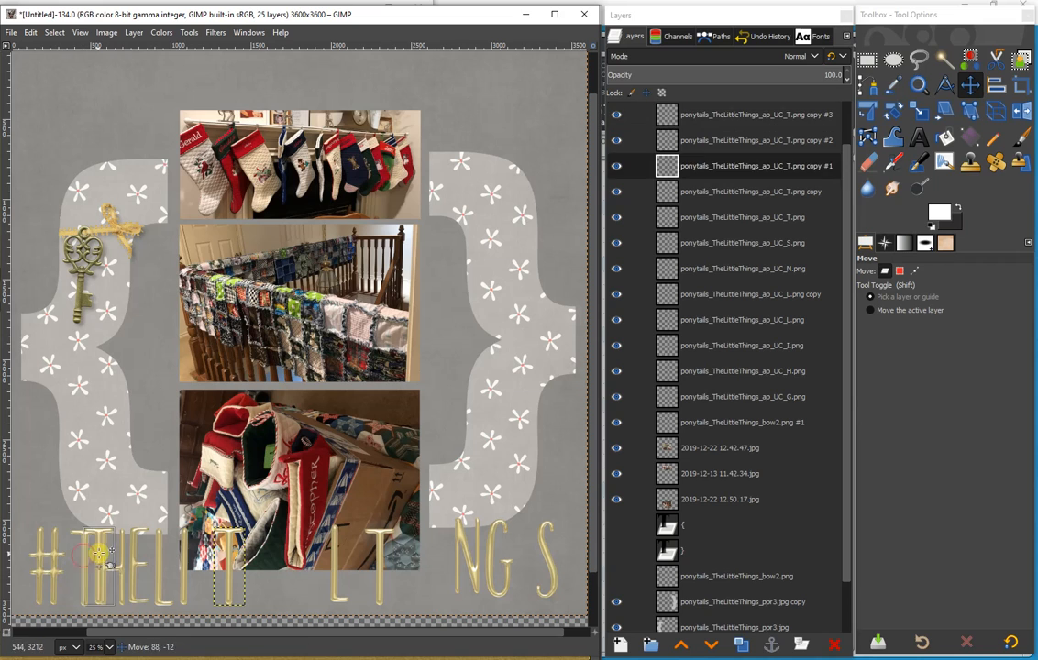
{"action": "left_click_drag", "start_coordinate": [403, 554], "coordinate": [404, 554]}
{"action": "left_click", "coordinate": [158, 560]}
{"action": "left_click_drag", "start_coordinate": [84, 560], "coordinate": [298, 554]}
- Duplicate the H and I letters and place the copies between the T and the N of THINGS
{"action": "left_click_drag", "start_coordinate": [81, 558], "coordinate": [428, 563]}
{"action": "left_click", "coordinate": [741, 644]}
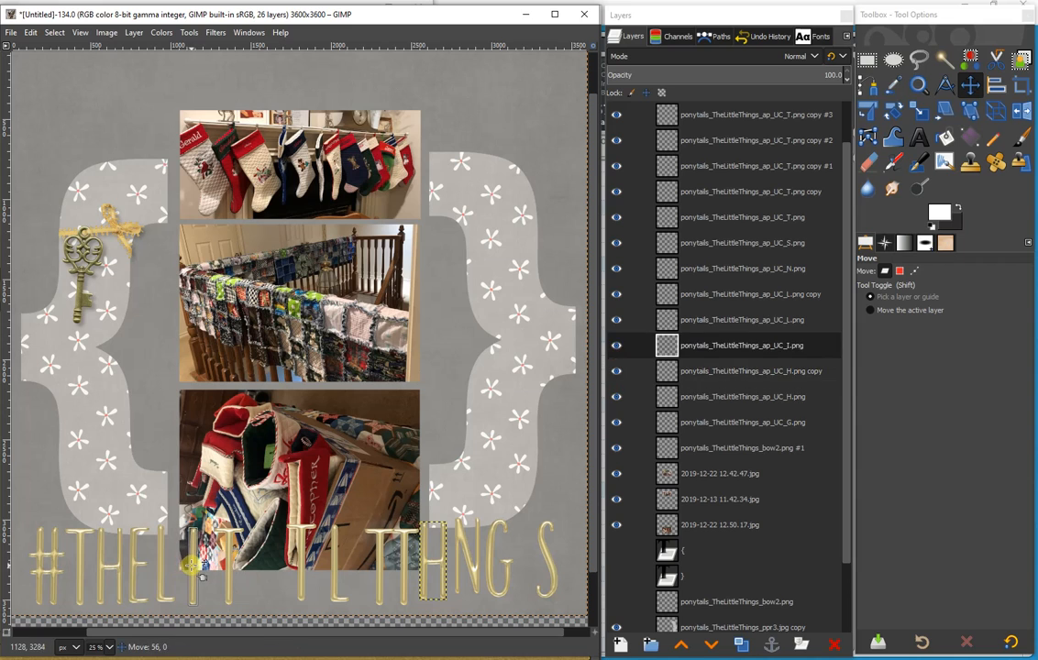
{"action": "left_click", "coordinate": [722, 345]}
{"action": "left_click", "coordinate": [745, 646]}
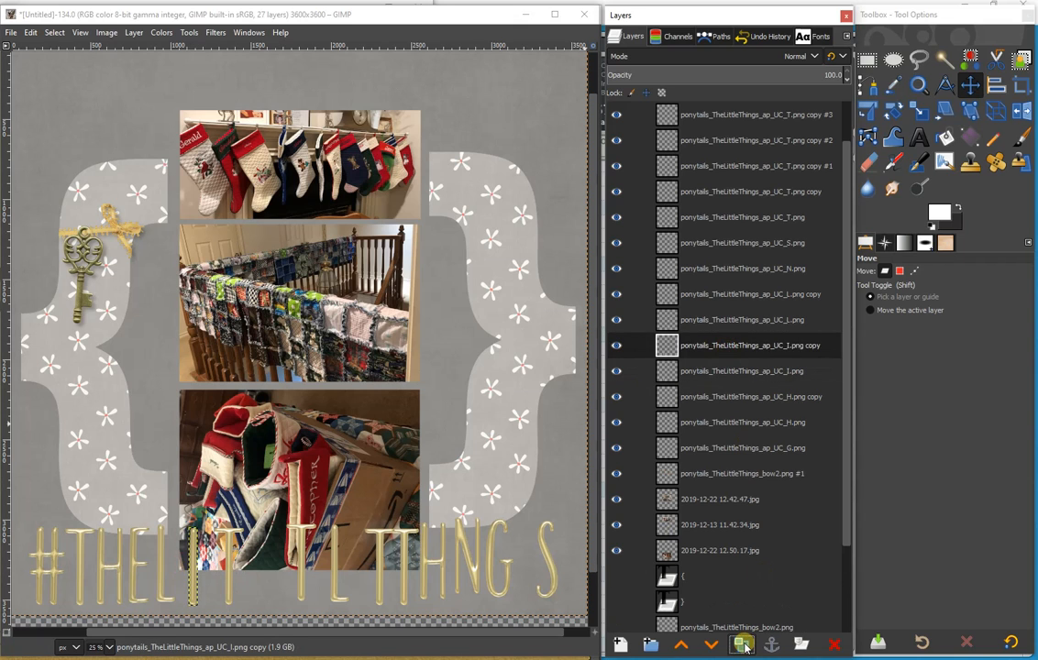
{"action": "left_click_drag", "start_coordinate": [192, 572], "coordinate": [509, 575]}
- Close up the I, both Ts and the L after #THEL, and add a duplicate of the E to complete LITTLE
{"action": "left_click_drag", "start_coordinate": [192, 548], "coordinate": [187, 551]}
{"action": "left_click_drag", "start_coordinate": [228, 560], "coordinate": [210, 564]}
{"action": "left_click_drag", "start_coordinate": [302, 570], "coordinate": [244, 566]}
{"action": "left_click_drag", "start_coordinate": [339, 584], "coordinate": [276, 586]}
{"action": "left_click", "coordinate": [139, 563]}
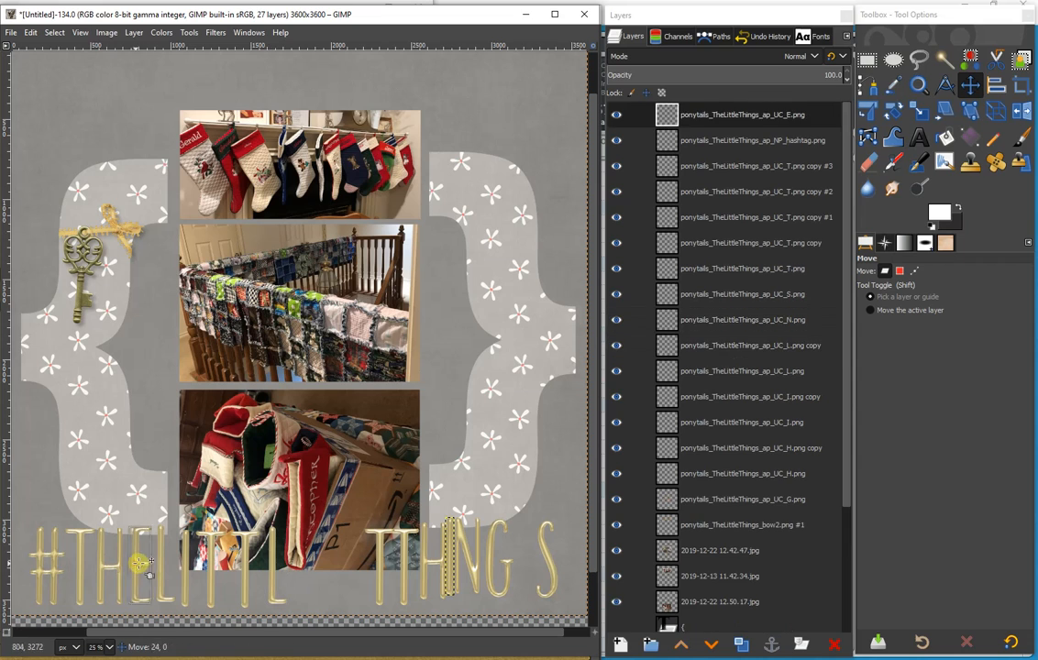
{"action": "left_click", "coordinate": [724, 115]}
{"action": "left_click", "coordinate": [742, 644]}
{"action": "left_click_drag", "start_coordinate": [141, 561], "coordinate": [302, 564]}
- Close up the remaining letters after #THELITTLE to spell THINGS, moving the surplus T off the title line
{"action": "left_click_drag", "start_coordinate": [380, 583], "coordinate": [337, 584]}
{"action": "left_click_drag", "start_coordinate": [407, 567], "coordinate": [481, 443]}
{"action": "left_click_drag", "start_coordinate": [424, 565], "coordinate": [358, 564]}
{"action": "left_click_drag", "start_coordinate": [450, 554], "coordinate": [422, 543]}
{"action": "left_click_drag", "start_coordinate": [501, 559], "coordinate": [456, 559]}
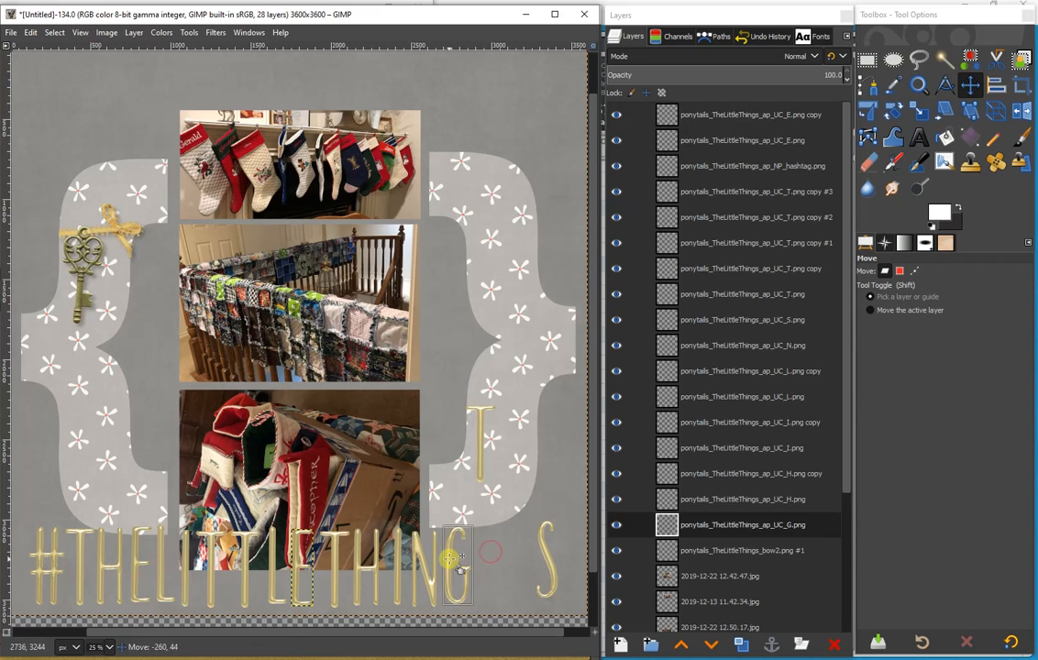
{"action": "left_click_drag", "start_coordinate": [546, 559], "coordinate": [480, 551]}
- Delete the surplus T letter layer that sits apart from the title
{"action": "left_click_drag", "start_coordinate": [478, 460], "coordinate": [458, 371]}
{"action": "left_click", "coordinate": [457, 371]}
{"action": "left_click", "coordinate": [834, 644]}
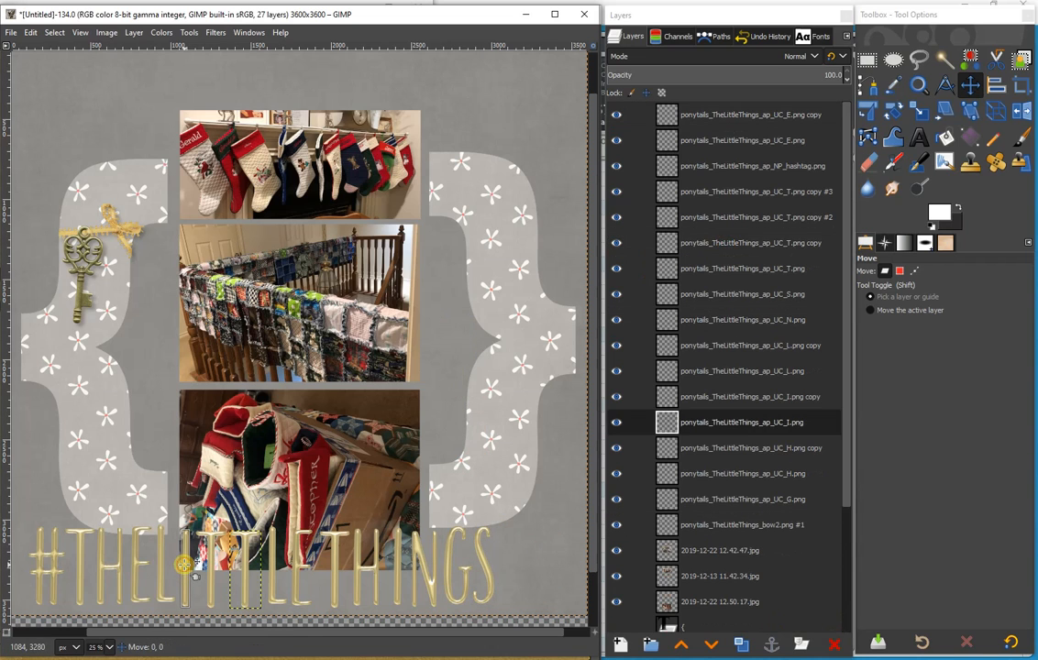
- Merge all the hashtag and letter layers of the #THELITTLETHINGS title down into one layer, keeping the bow layer separate
{"action": "left_click", "coordinate": [753, 113]}
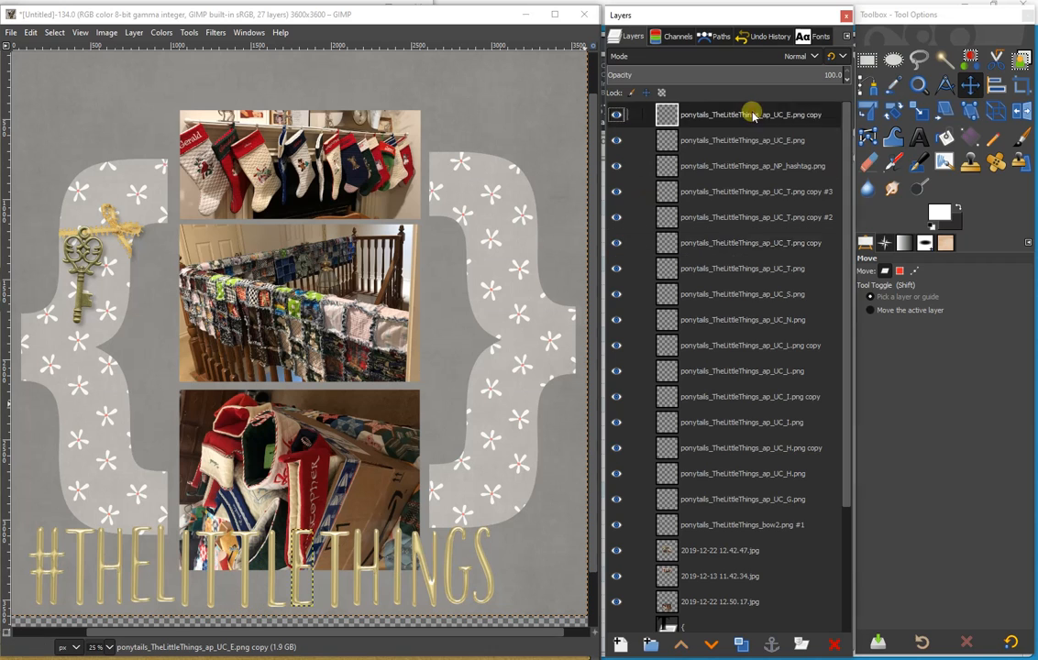
{"action": "right_click", "coordinate": [753, 112]}
{"action": "left_click", "coordinate": [787, 279]}
{"action": "right_click", "coordinate": [731, 114]}
{"action": "left_click", "coordinate": [771, 281]}
{"action": "right_click", "coordinate": [741, 115]}
{"action": "left_click", "coordinate": [781, 280]}
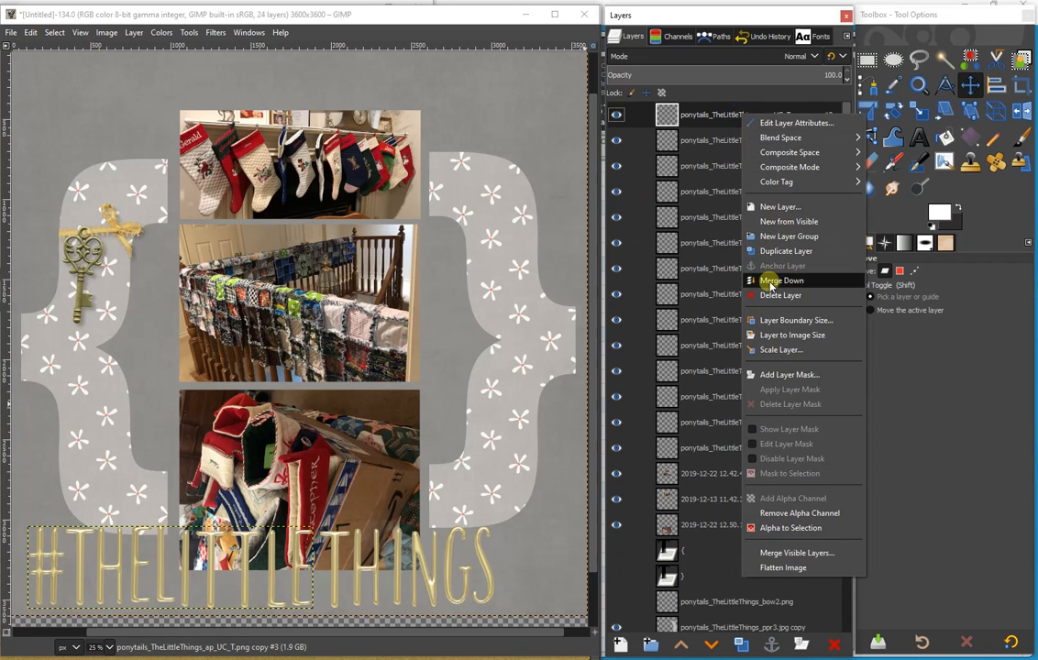
{"action": "right_click", "coordinate": [750, 112]}
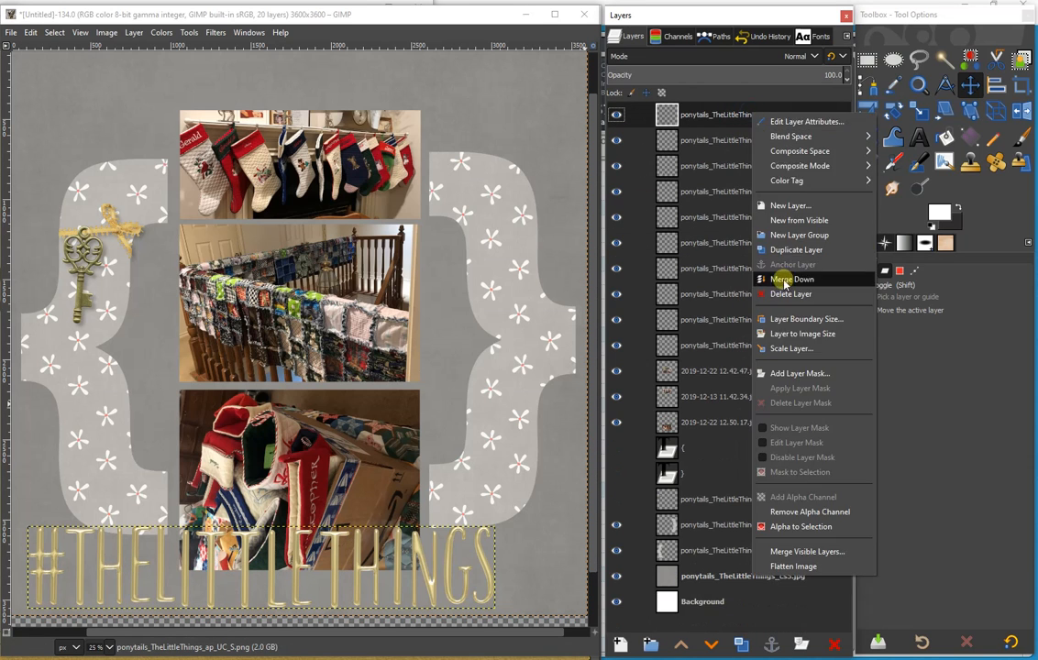
{"action": "left_click", "coordinate": [785, 278]}
{"action": "right_click", "coordinate": [748, 115]}
{"action": "left_click", "coordinate": [787, 280]}
{"action": "right_click", "coordinate": [747, 117]}
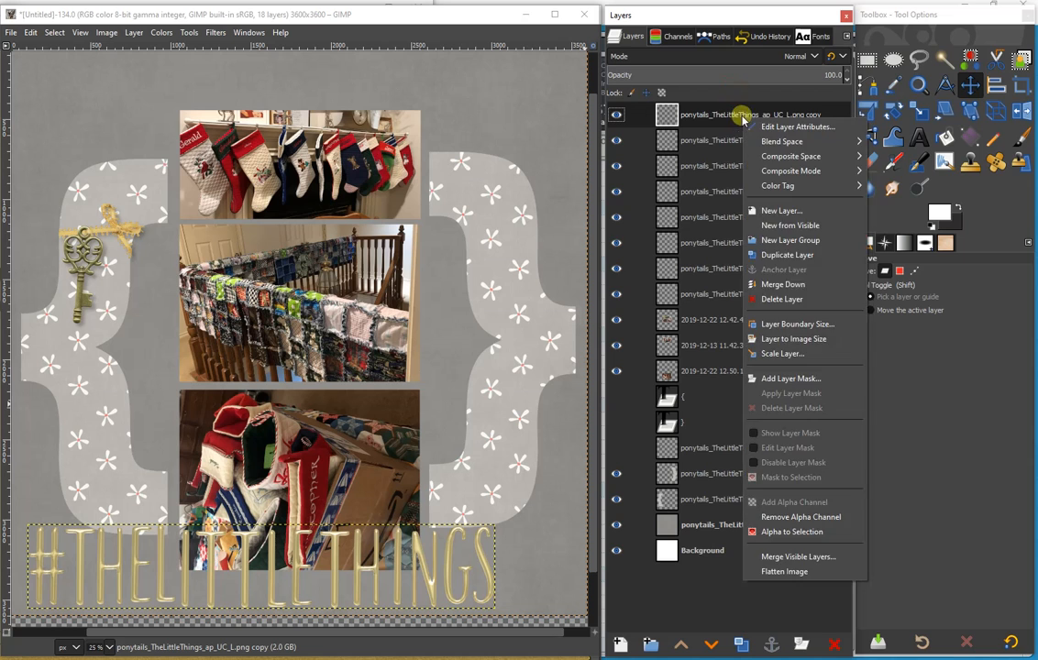
{"action": "left_click", "coordinate": [787, 283]}
{"action": "right_click", "coordinate": [747, 116]}
{"action": "left_click", "coordinate": [787, 284]}
{"action": "right_click", "coordinate": [749, 118]}
{"action": "left_click", "coordinate": [783, 286]}
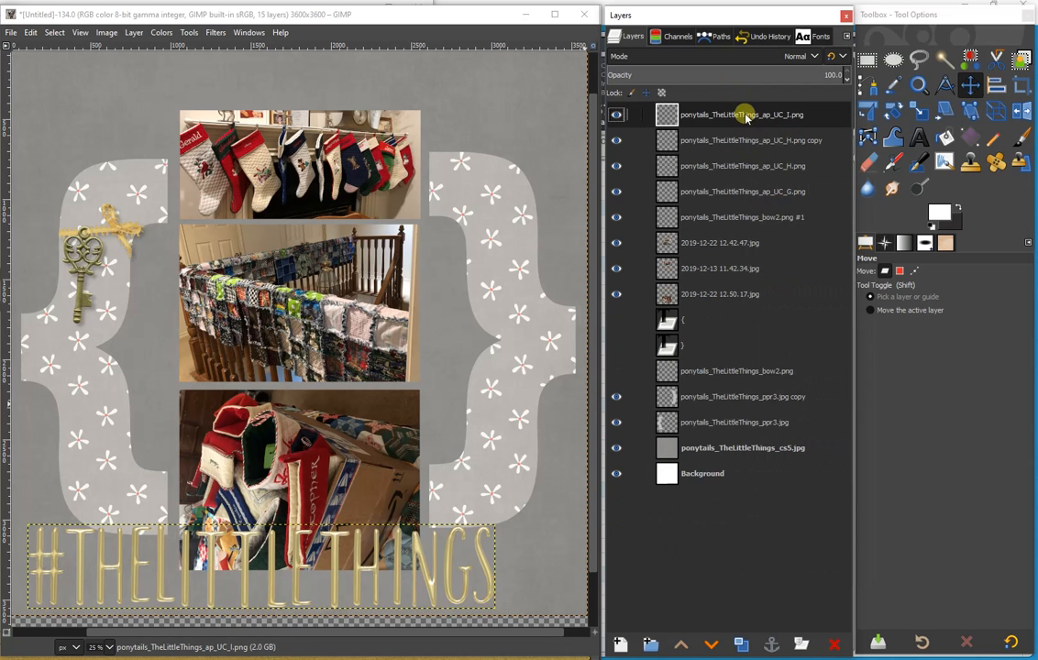
{"action": "right_click", "coordinate": [746, 116]}
{"action": "left_click", "coordinate": [779, 283]}
{"action": "right_click", "coordinate": [728, 119]}
{"action": "left_click", "coordinate": [759, 283]}
{"action": "right_click", "coordinate": [741, 114]}
{"action": "left_click", "coordinate": [780, 281]}
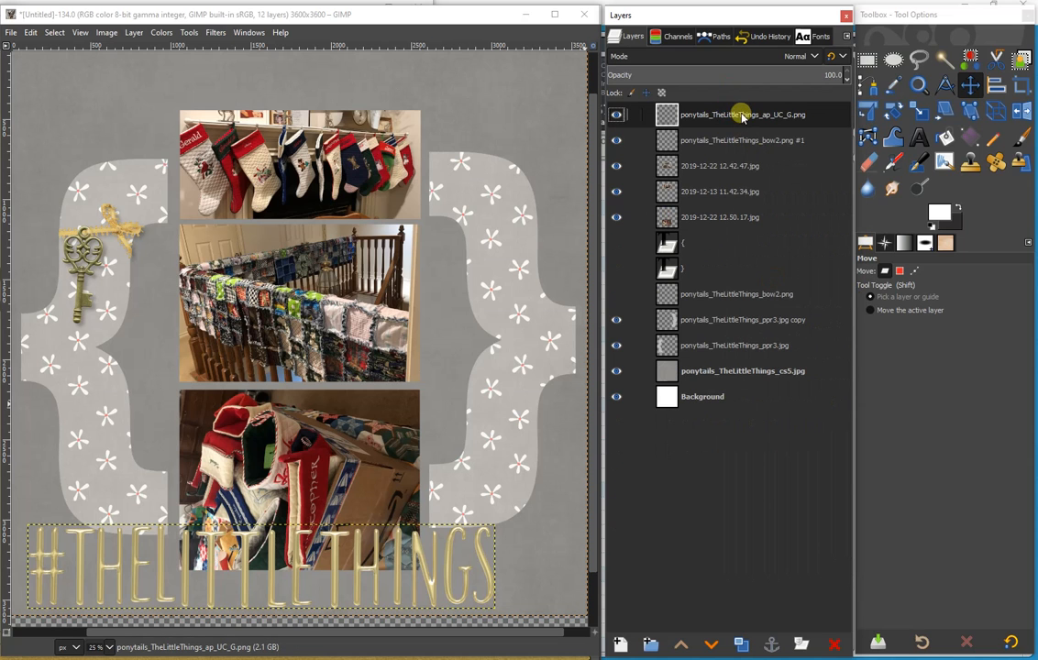
- Scale the merged title down to less than half its width and move it to the upper-left part of the page
{"action": "left_click", "coordinate": [916, 112]}
{"action": "left_click_drag", "start_coordinate": [499, 527], "coordinate": [262, 507]}
{"action": "left_click", "coordinate": [549, 143]}
{"action": "left_click", "coordinate": [970, 86]}
{"action": "left_click", "coordinate": [32, 33]}
{"action": "left_click", "coordinate": [55, 49]}
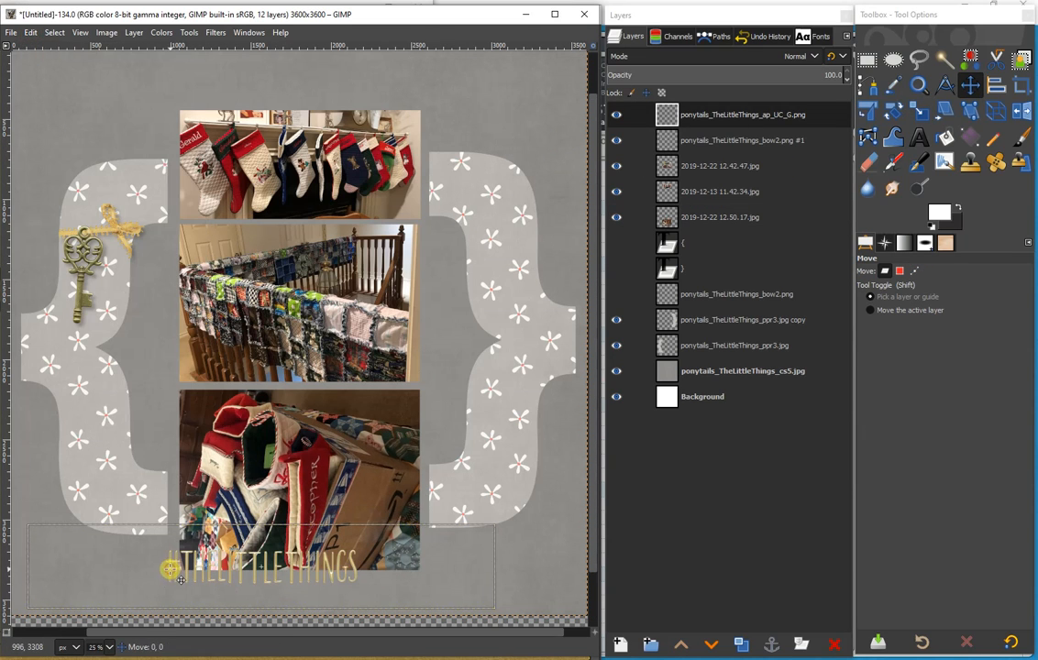
{"action": "left_click_drag", "start_coordinate": [181, 579], "coordinate": [53, 618]}
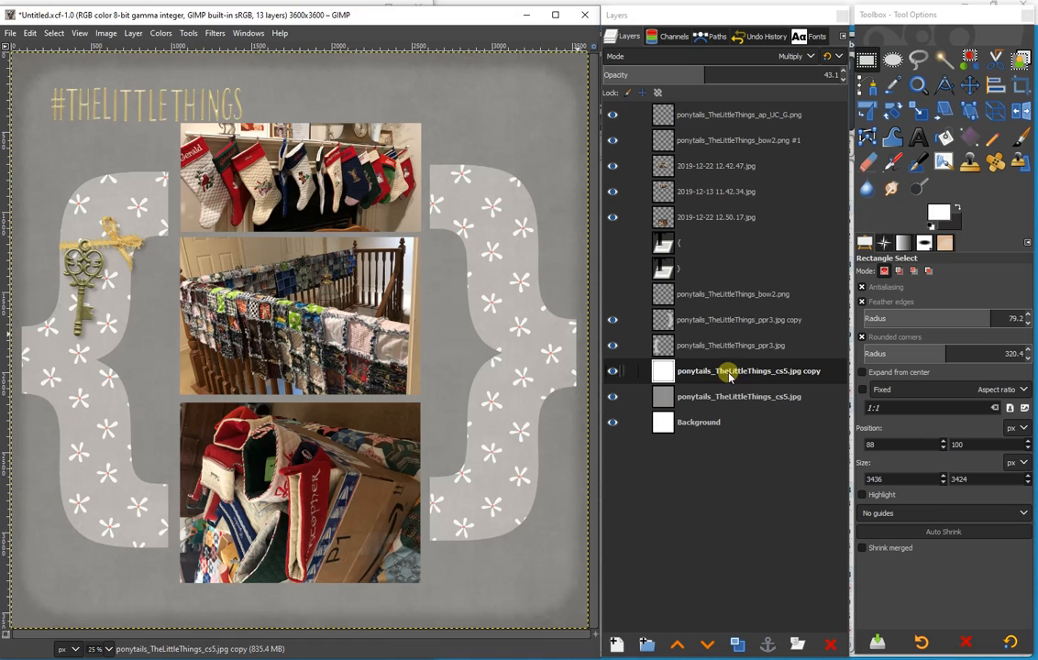
- Duplicate the left brace's paper layer and make a feathered selection of the copy's shape from its alpha
{"action": "left_click", "coordinate": [716, 347]}
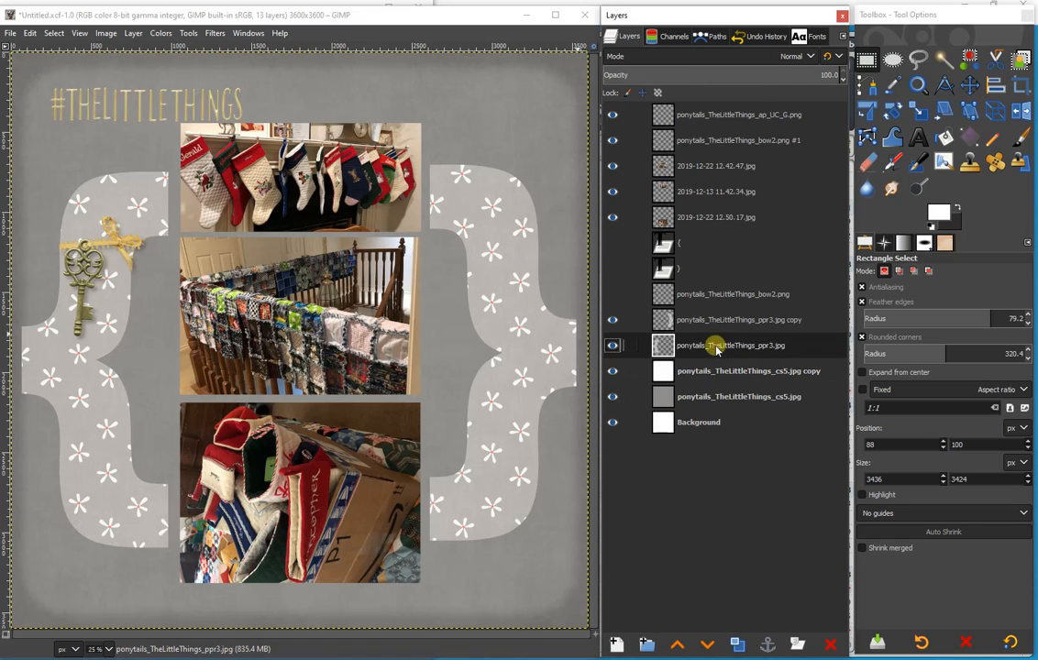
{"action": "left_click", "coordinate": [739, 644]}
{"action": "right_click", "coordinate": [728, 342]}
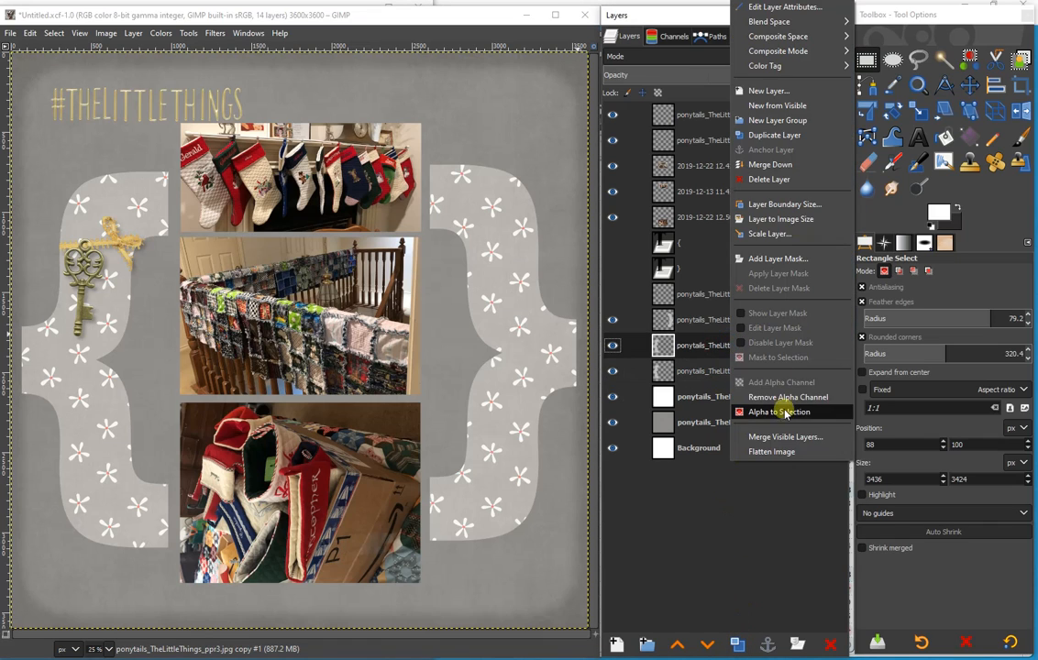
{"action": "left_click", "coordinate": [780, 408]}
{"action": "left_click", "coordinate": [81, 34]}
{"action": "left_click", "coordinate": [54, 34]}
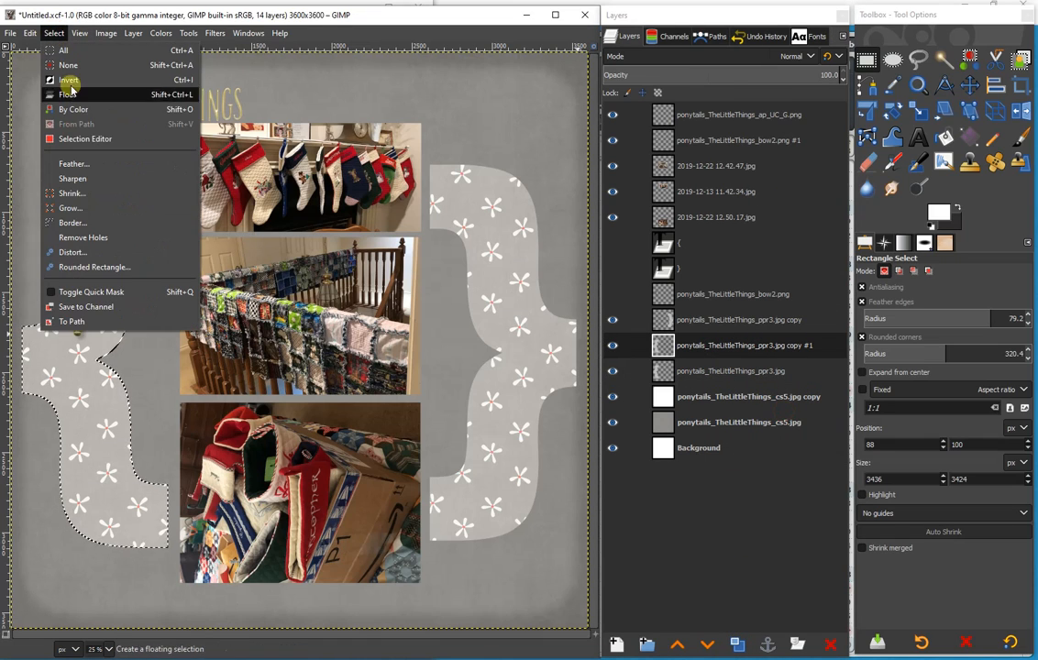
{"action": "left_click", "coordinate": [69, 160]}
{"action": "left_click", "coordinate": [187, 209]}
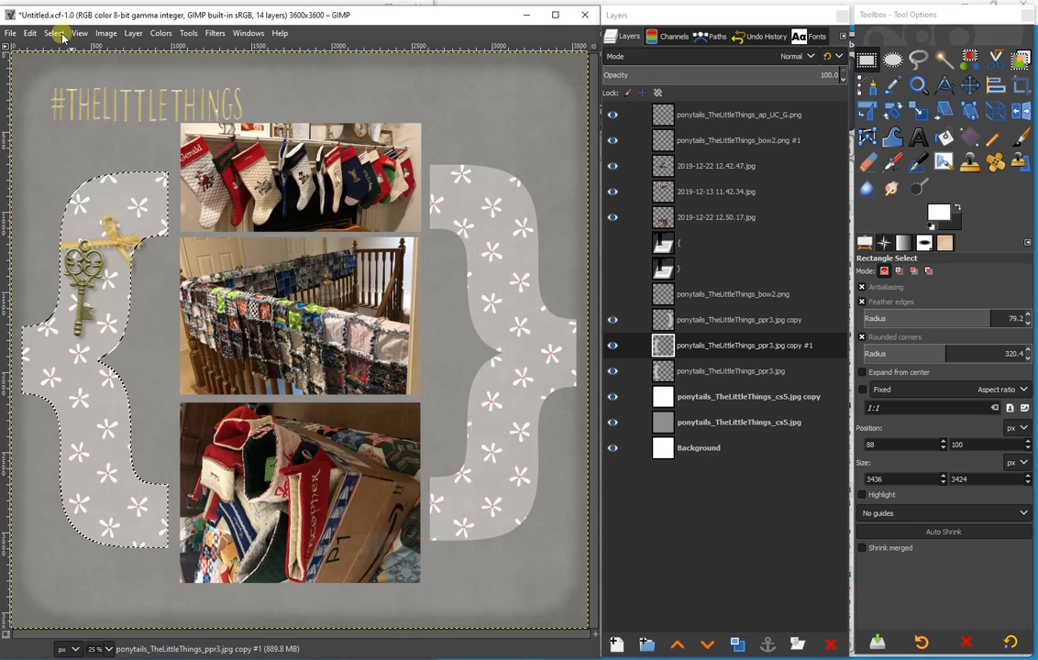
- Shrink the selection by 10 px to clear the copy's interior, leaving only its edge, and set the copy to Difference mode
{"action": "left_click", "coordinate": [54, 34]}
{"action": "left_click", "coordinate": [80, 190]}
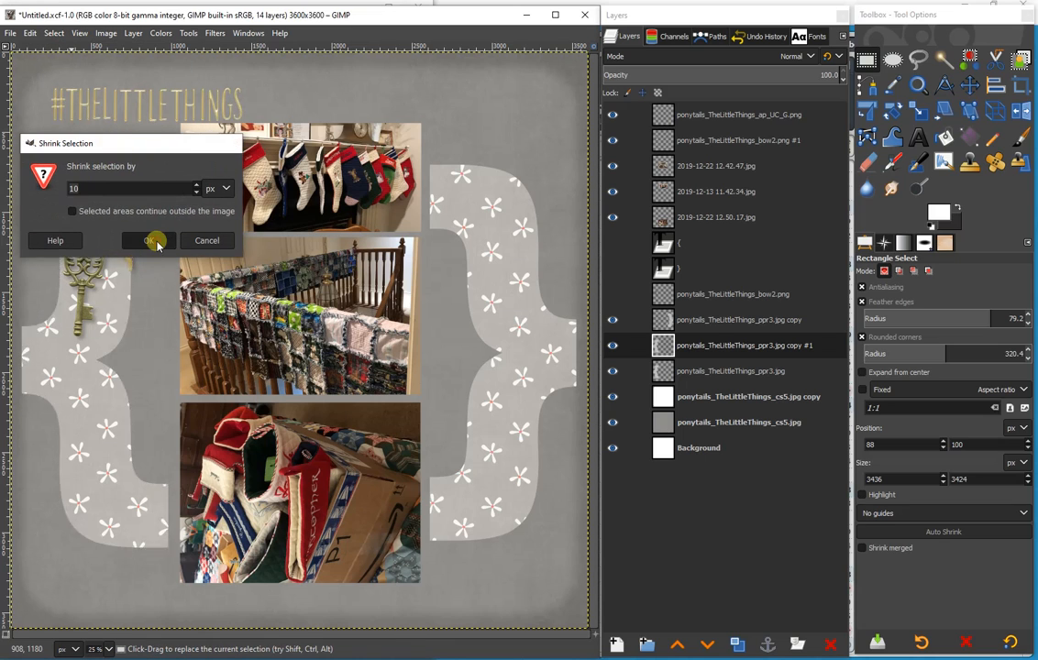
{"action": "left_click", "coordinate": [159, 242]}
{"action": "left_click", "coordinate": [802, 56]}
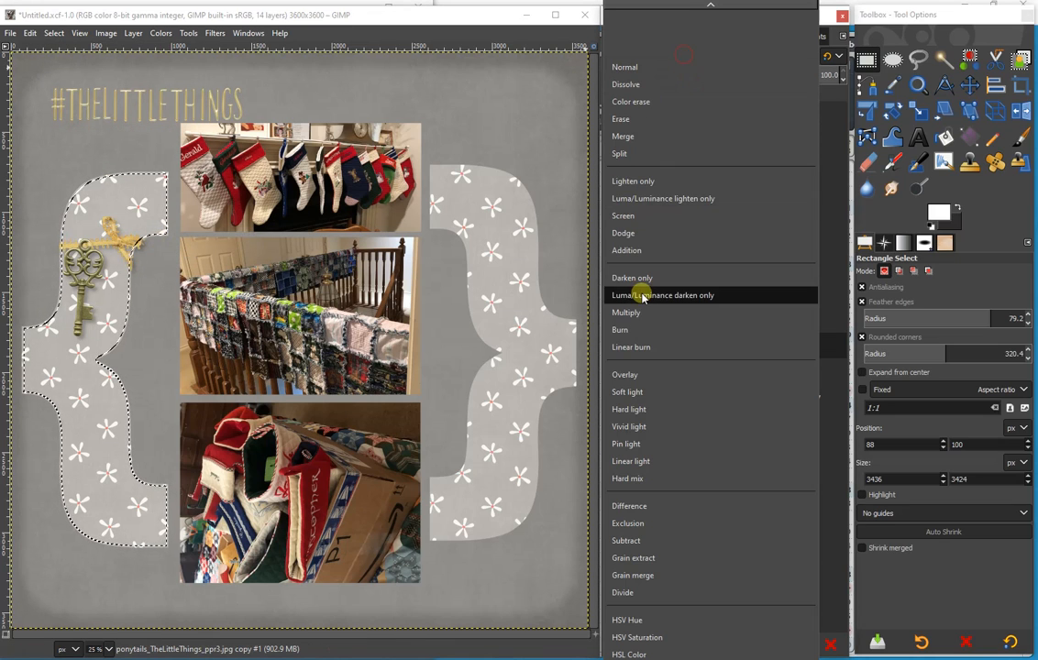
{"action": "left_click", "coordinate": [632, 509]}
- Duplicate the right brace's paper layer and make a feathered selection of the copy's shape from its alpha
{"action": "left_click", "coordinate": [692, 319]}
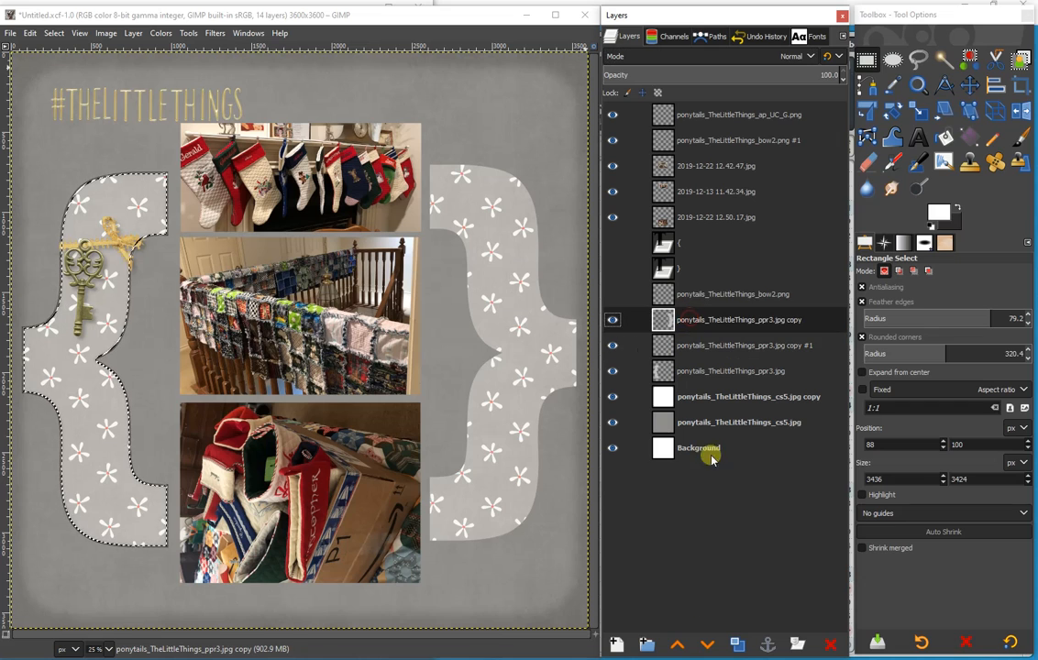
{"action": "left_click", "coordinate": [738, 645]}
{"action": "right_click", "coordinate": [724, 319]}
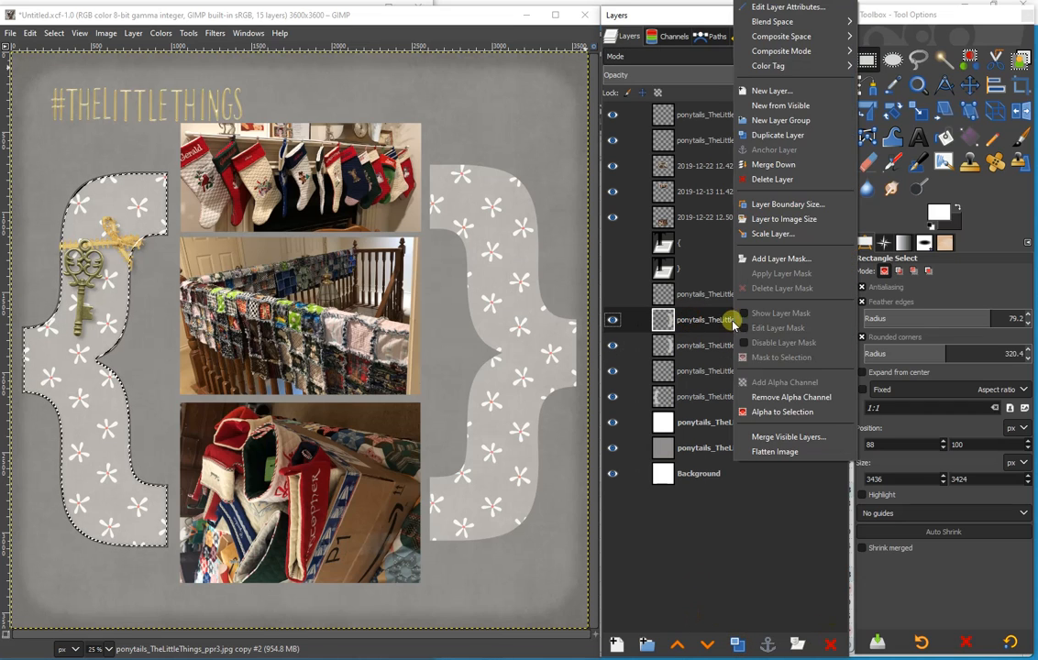
{"action": "left_click", "coordinate": [779, 433]}
{"action": "left_click", "coordinate": [55, 33]}
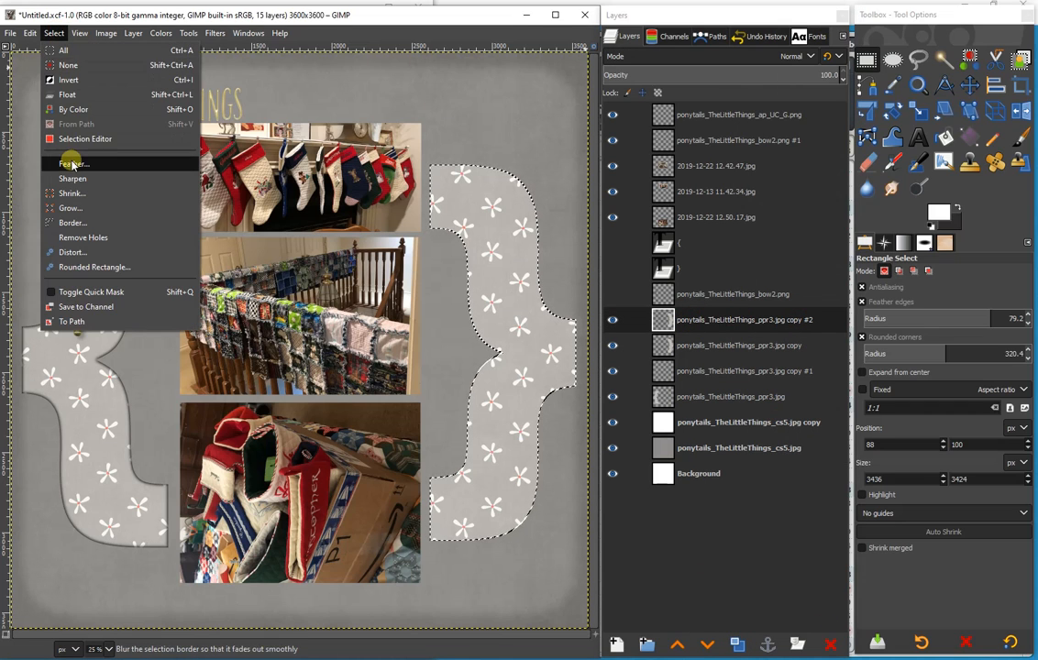
{"action": "left_click", "coordinate": [69, 157]}
{"action": "key", "text": "Return"}
- Shrink the right brace's selection to clear the copy's interior, leaving only its edge, and set the copy to Difference mode
{"action": "left_click", "coordinate": [54, 33]}
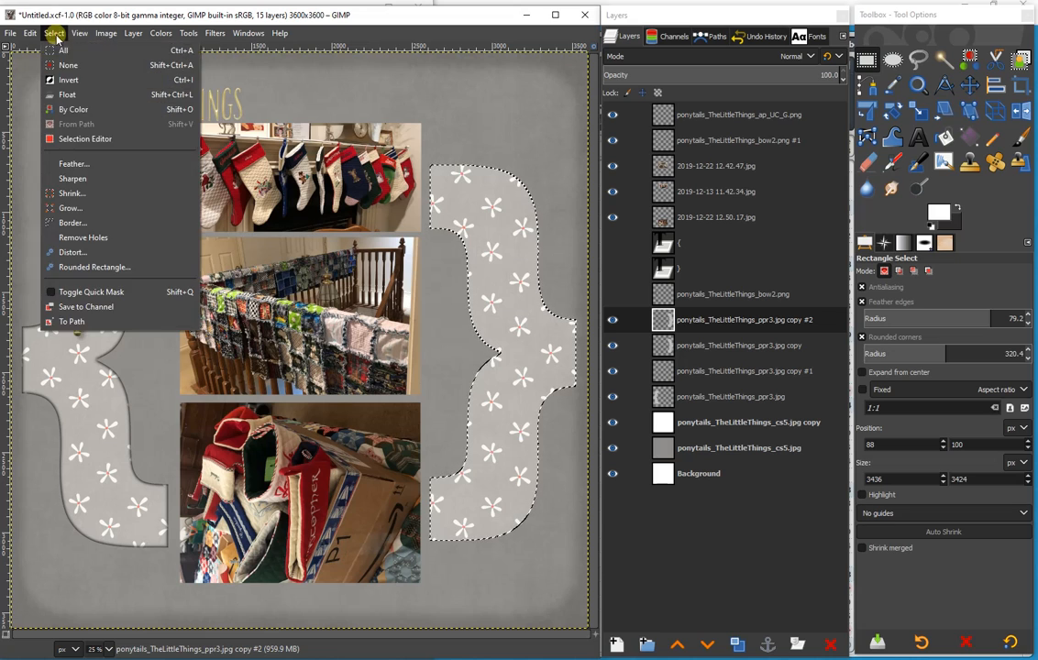
{"action": "left_click", "coordinate": [70, 174]}
{"action": "left_click_drag", "start_coordinate": [96, 149], "coordinate": [160, 161]}
{"action": "left_click", "coordinate": [177, 261]}
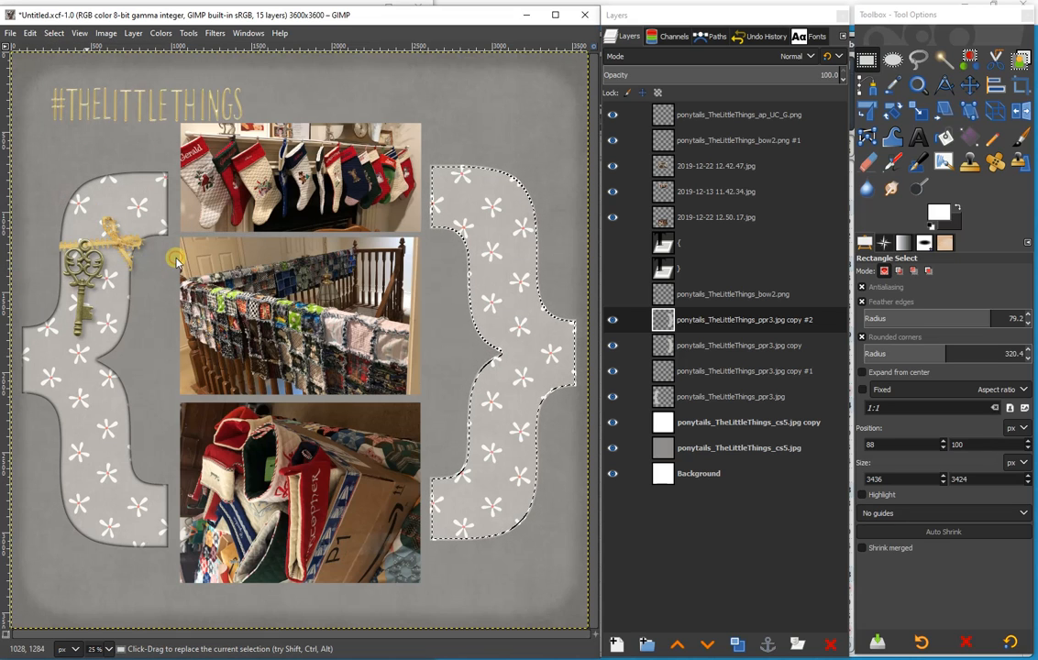
{"action": "left_click", "coordinate": [788, 56]}
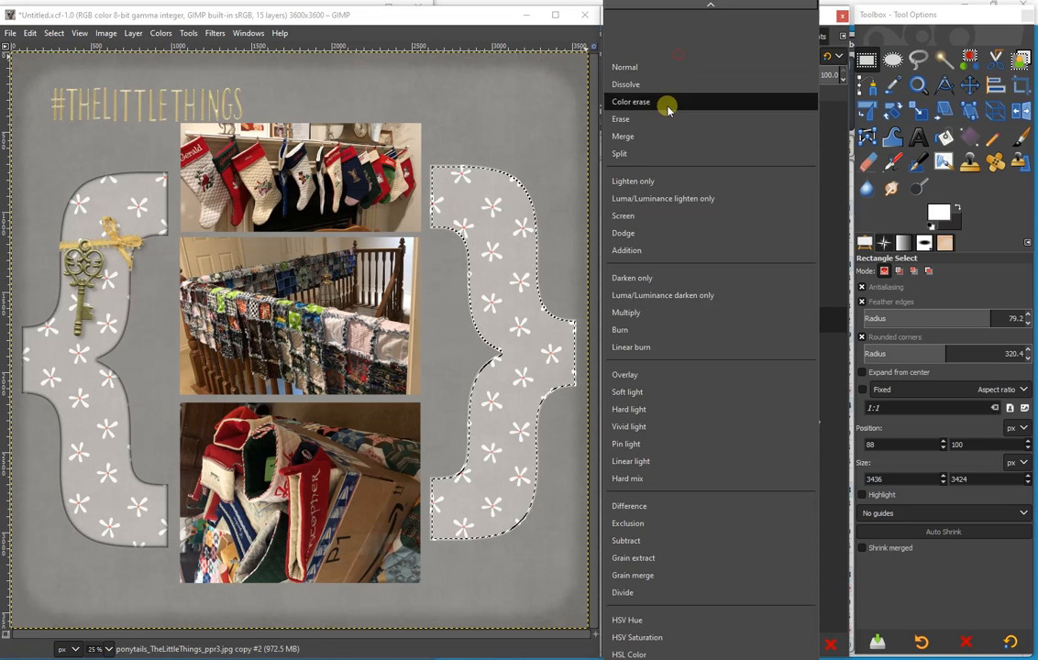
{"action": "left_click", "coordinate": [631, 503]}
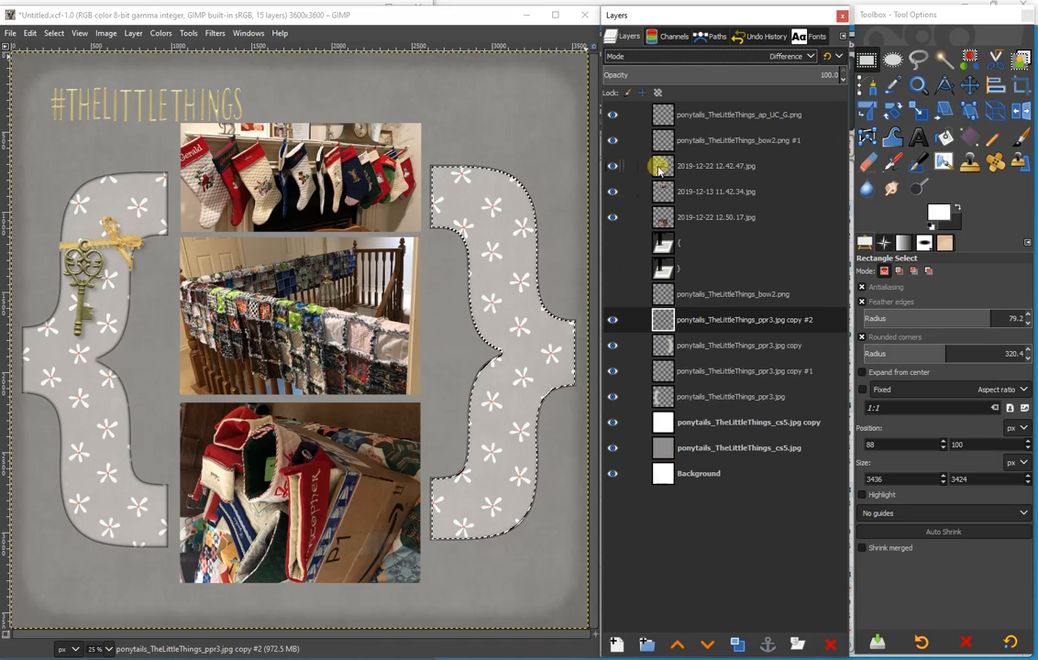
- Duplicate the bottom photo's layer and crop the copy to its content
{"action": "left_click", "coordinate": [687, 217]}
{"action": "left_click", "coordinate": [735, 645]}
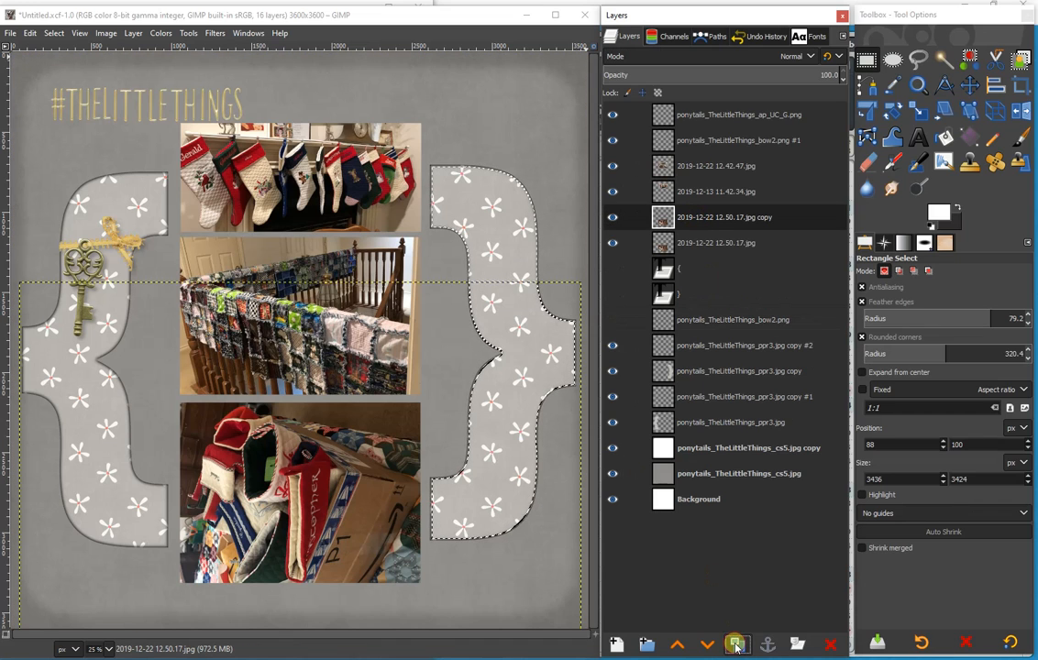
{"action": "left_click", "coordinate": [105, 33]}
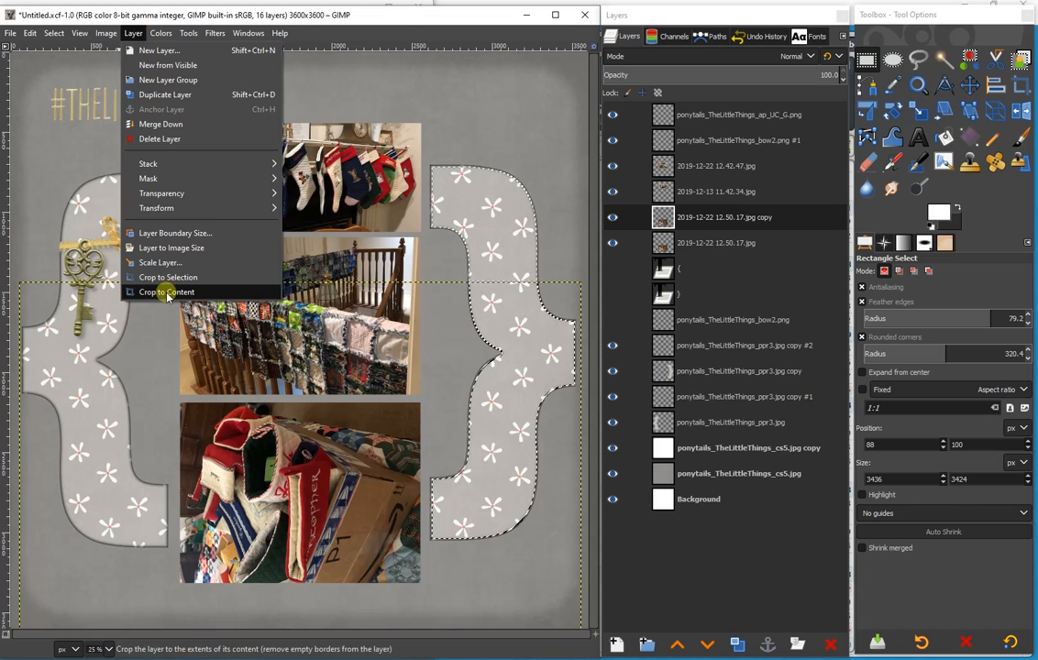
{"action": "left_click", "coordinate": [164, 293]}
- Select the bottom photo copy's area from its alpha and feather the selection
{"action": "right_click", "coordinate": [720, 220]}
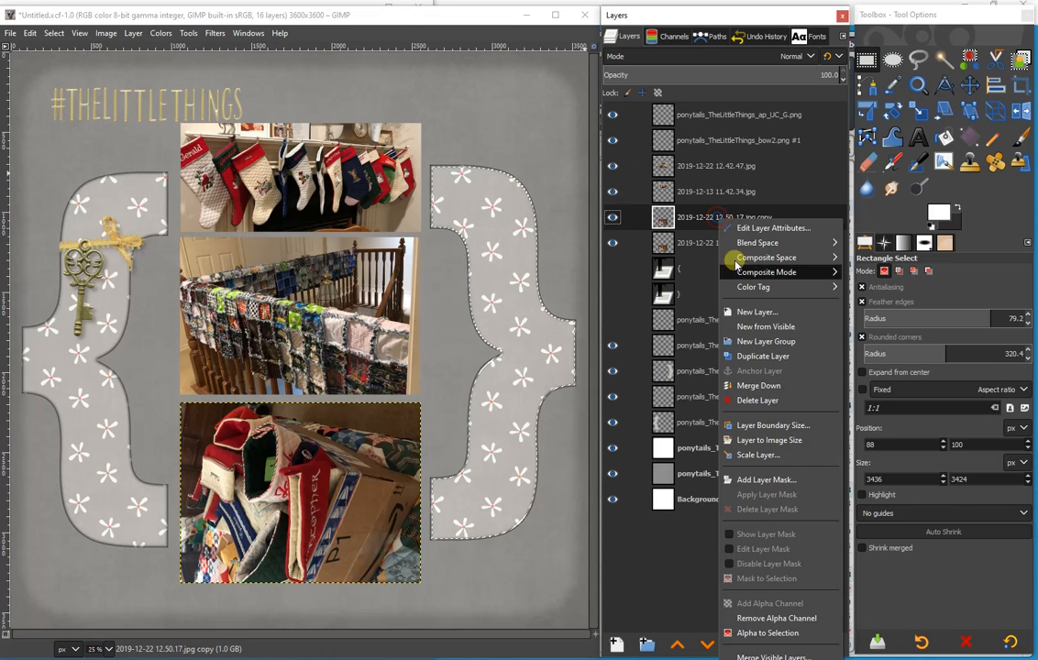
{"action": "left_click", "coordinate": [779, 631]}
{"action": "left_click", "coordinate": [54, 33]}
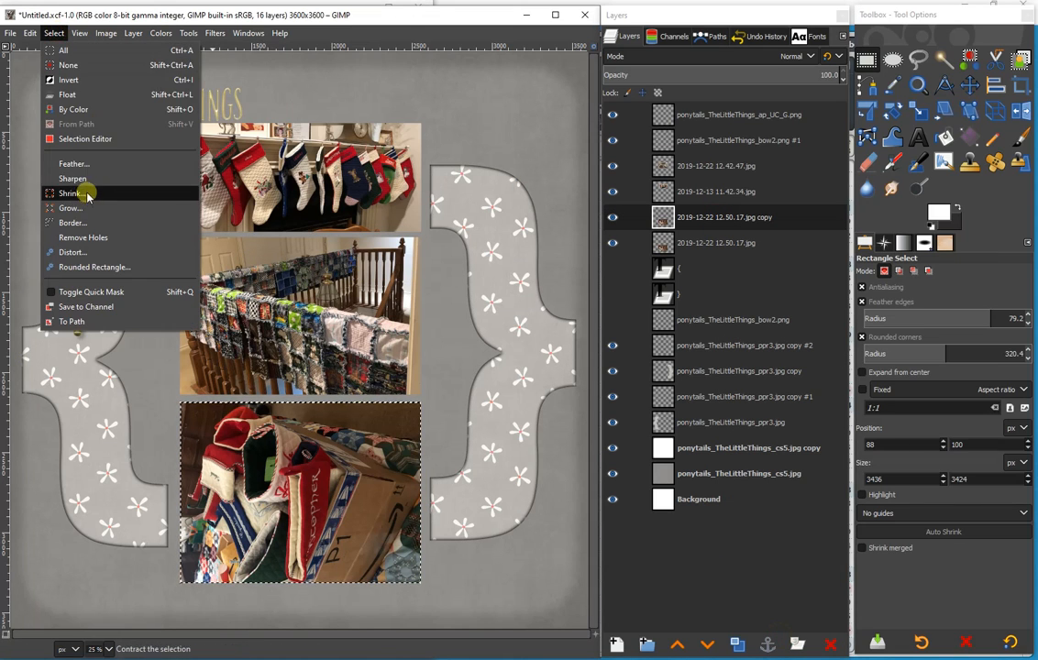
{"action": "left_click", "coordinate": [64, 158]}
{"action": "left_click", "coordinate": [117, 222]}
- Shrink the bottom photo's selection to clear the copy's interior, leaving only its edge, and set the copy to Difference mode
{"action": "left_click", "coordinate": [54, 33]}
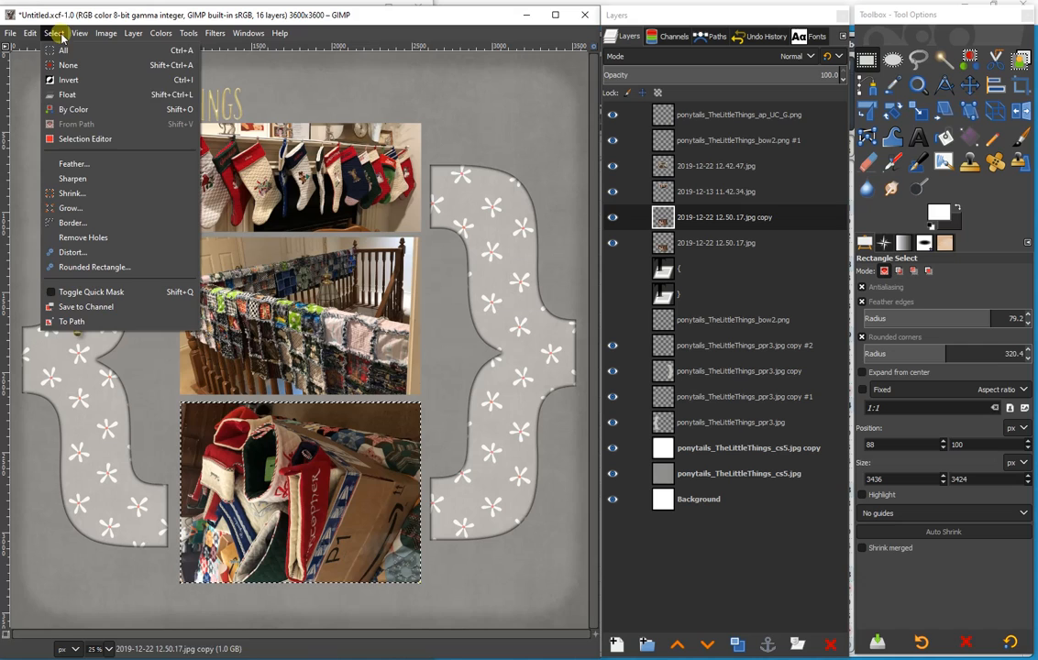
{"action": "left_click", "coordinate": [65, 193]}
{"action": "left_click", "coordinate": [103, 246]}
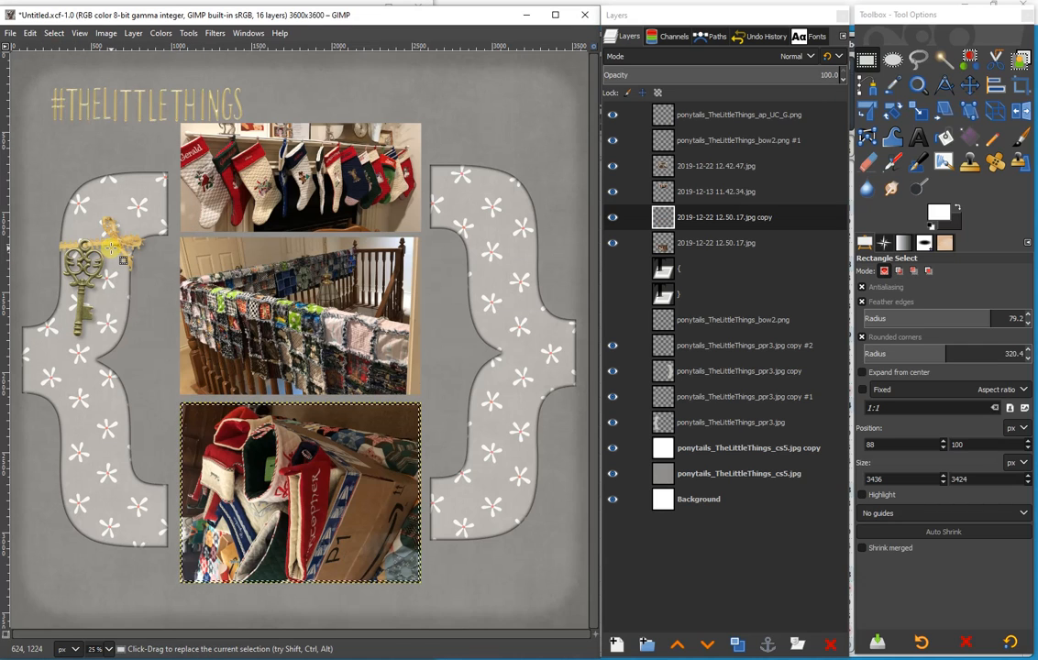
{"action": "left_click", "coordinate": [623, 56]}
{"action": "left_click", "coordinate": [642, 377]}
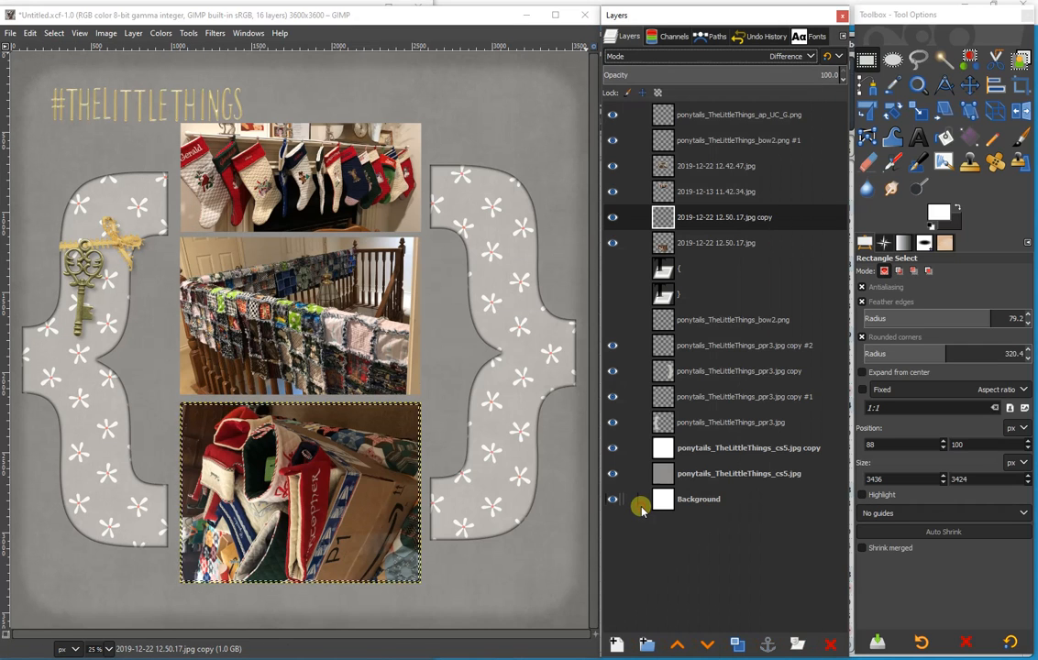
- Duplicate the top photo's layer and make a selection of the copy's area from its alpha, feathered by 25 px
{"action": "left_click", "coordinate": [642, 190]}
{"action": "left_click", "coordinate": [737, 644]}
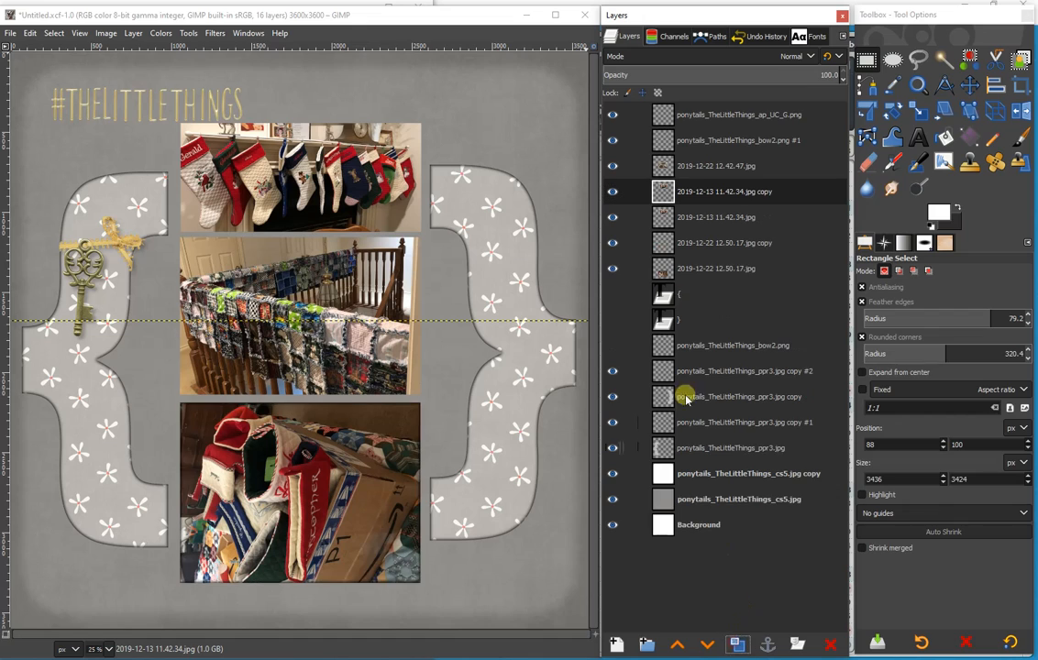
{"action": "right_click", "coordinate": [703, 195]}
{"action": "left_click", "coordinate": [773, 610]}
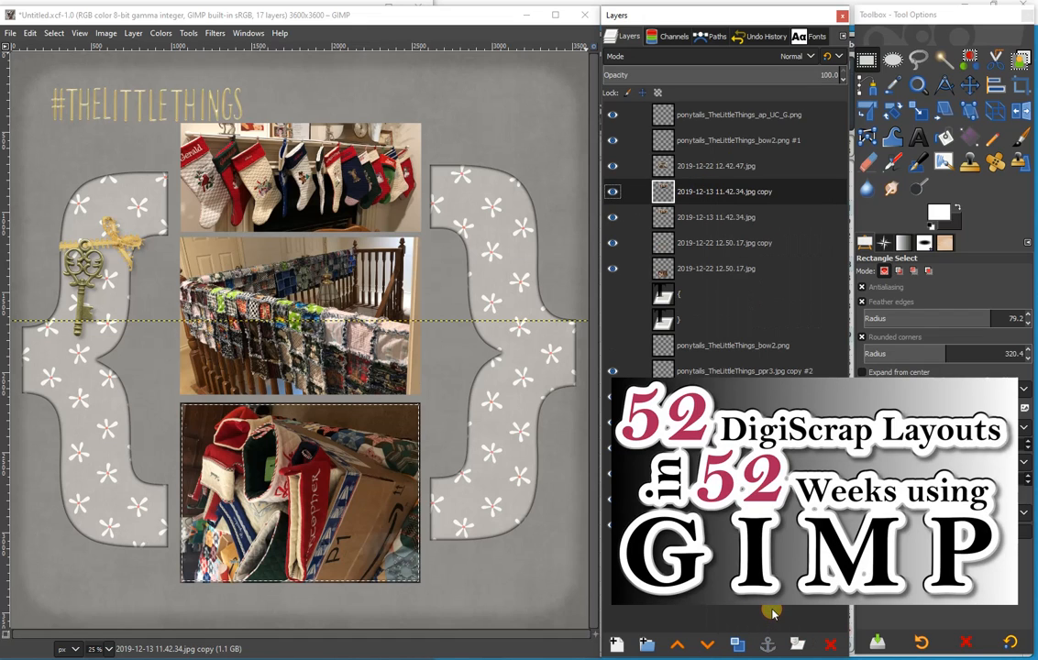
{"action": "left_click", "coordinate": [53, 33]}
{"action": "left_click", "coordinate": [74, 164]}
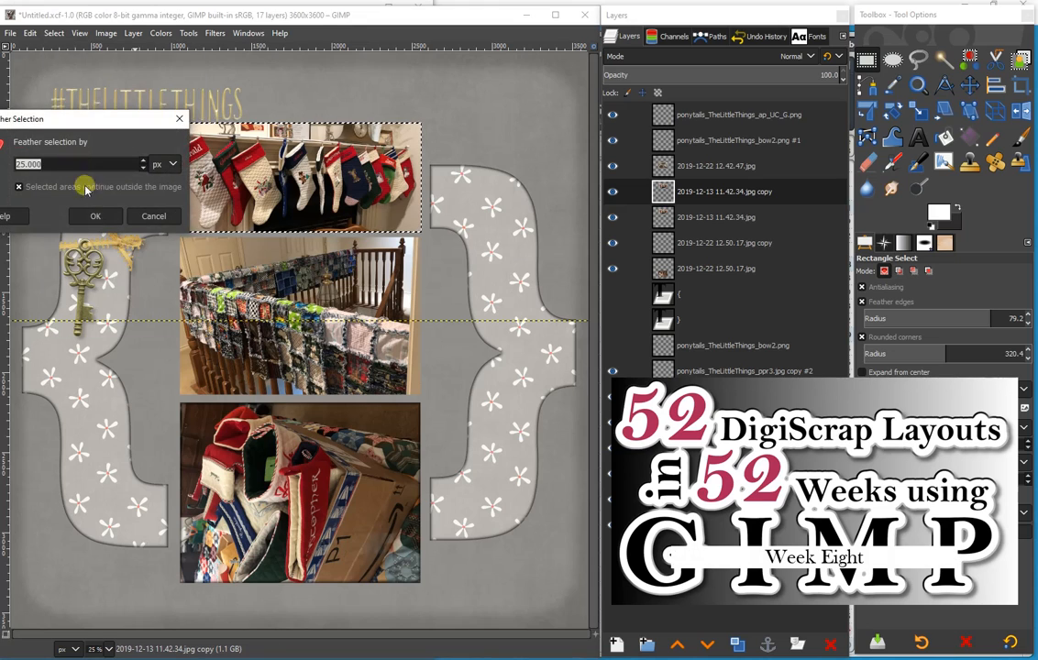
{"action": "left_click", "coordinate": [95, 216]}
- Shrink the top photo's selection to clear the copy's interior, leaving only its edge, and set the copy to Difference mode
{"action": "left_click", "coordinate": [53, 33]}
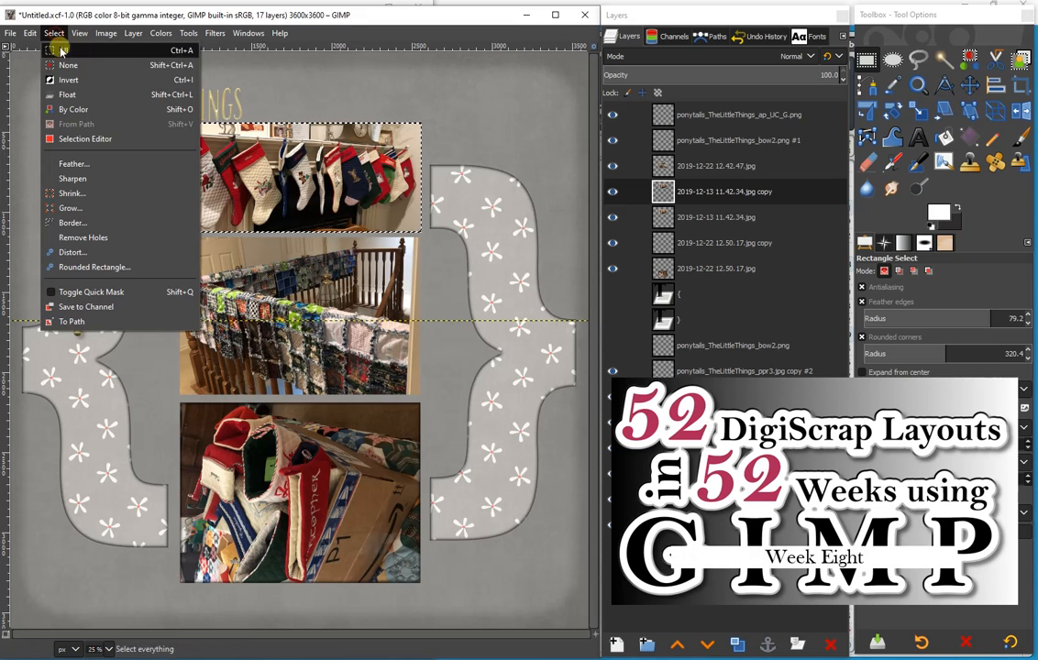
{"action": "left_click", "coordinate": [81, 192]}
{"action": "left_click", "coordinate": [103, 243]}
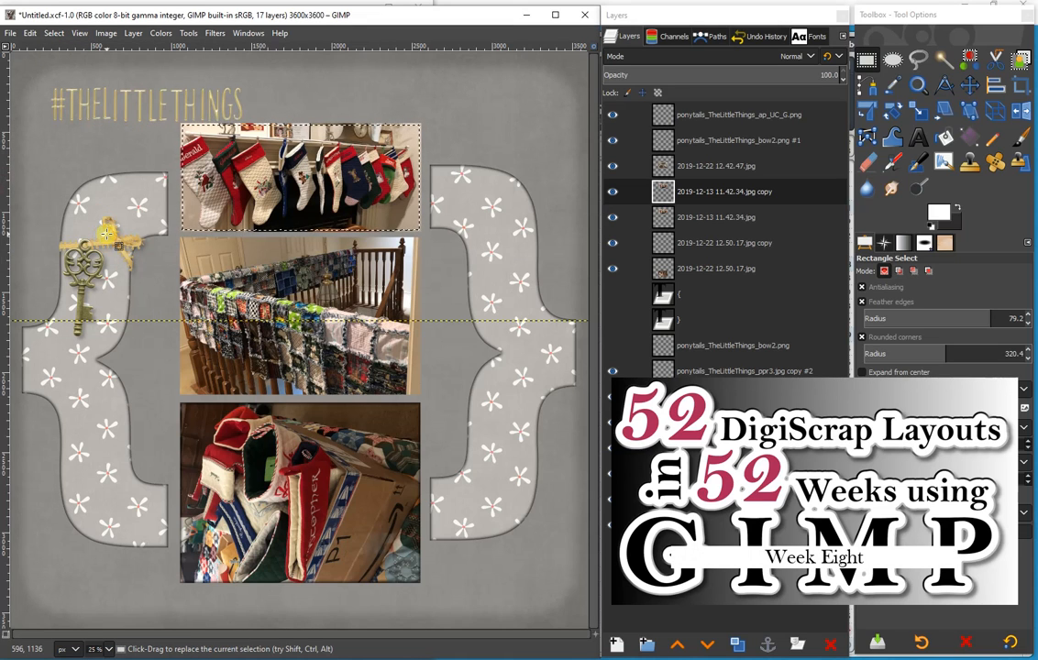
{"action": "left_click", "coordinate": [703, 57]}
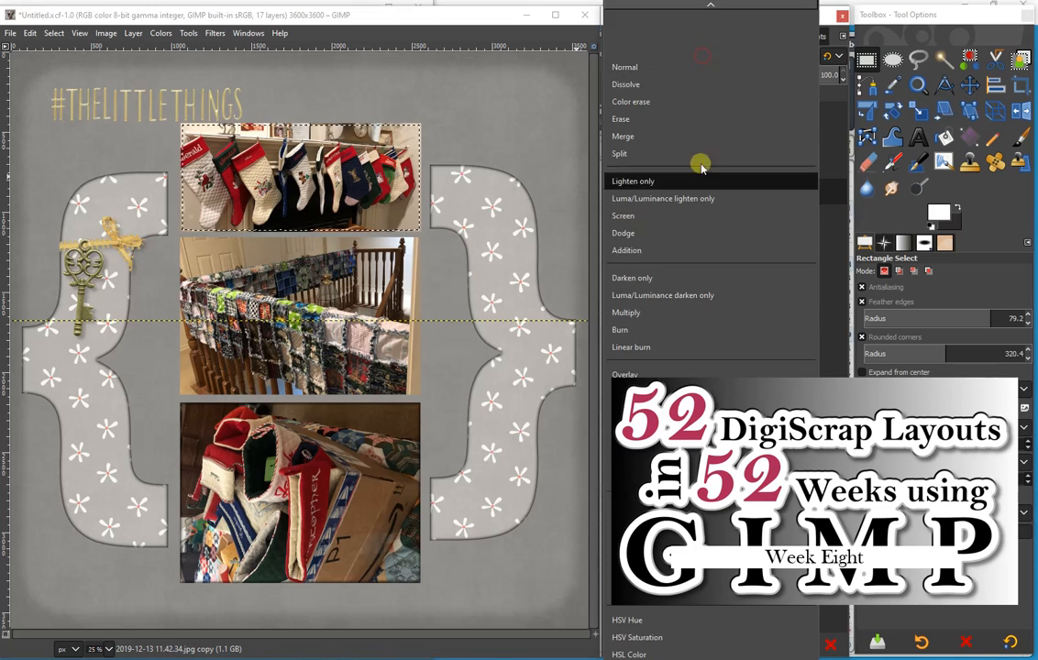
{"action": "left_click", "coordinate": [707, 505]}
- Duplicate the middle photo's layer and make a selection of the copy's area from its alpha, feathered by 25 px
{"action": "left_click", "coordinate": [713, 169]}
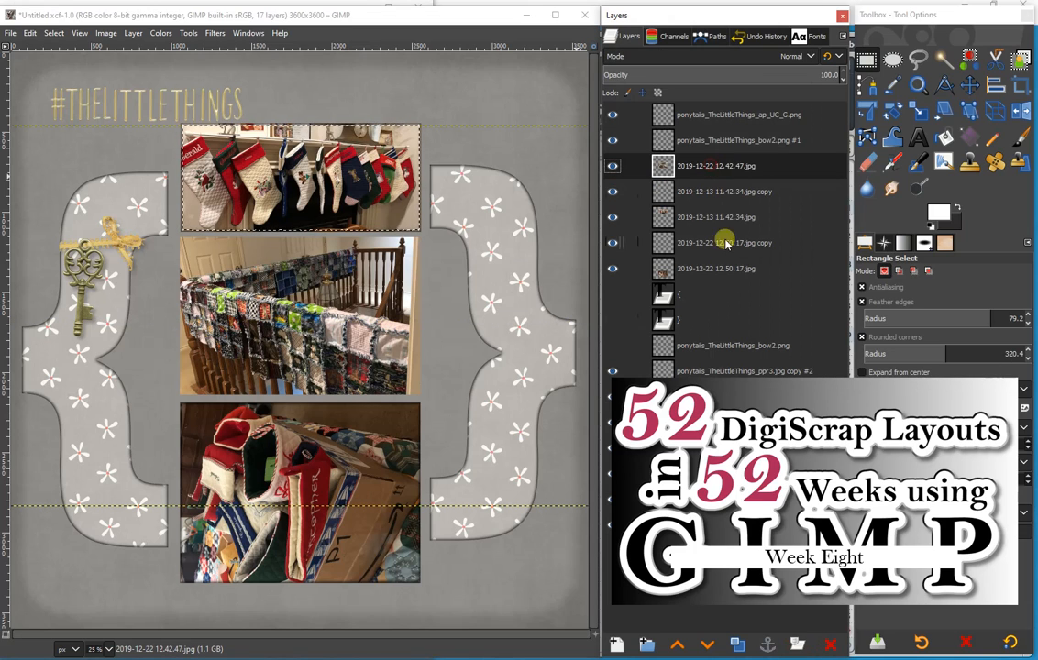
{"action": "right_click", "coordinate": [736, 167]}
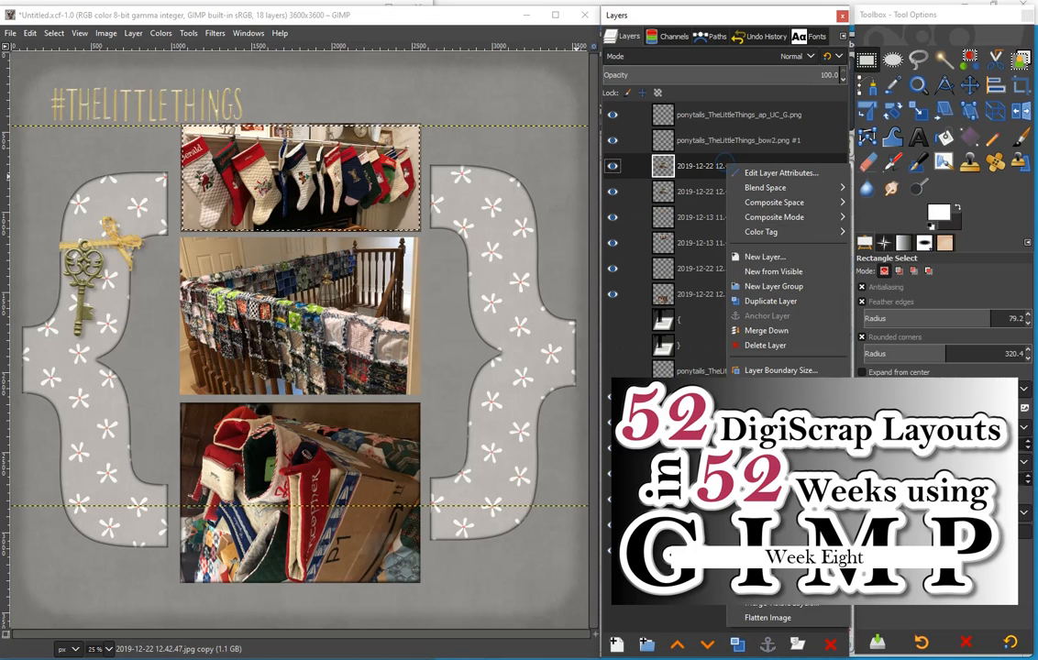
{"action": "left_click", "coordinate": [695, 330]}
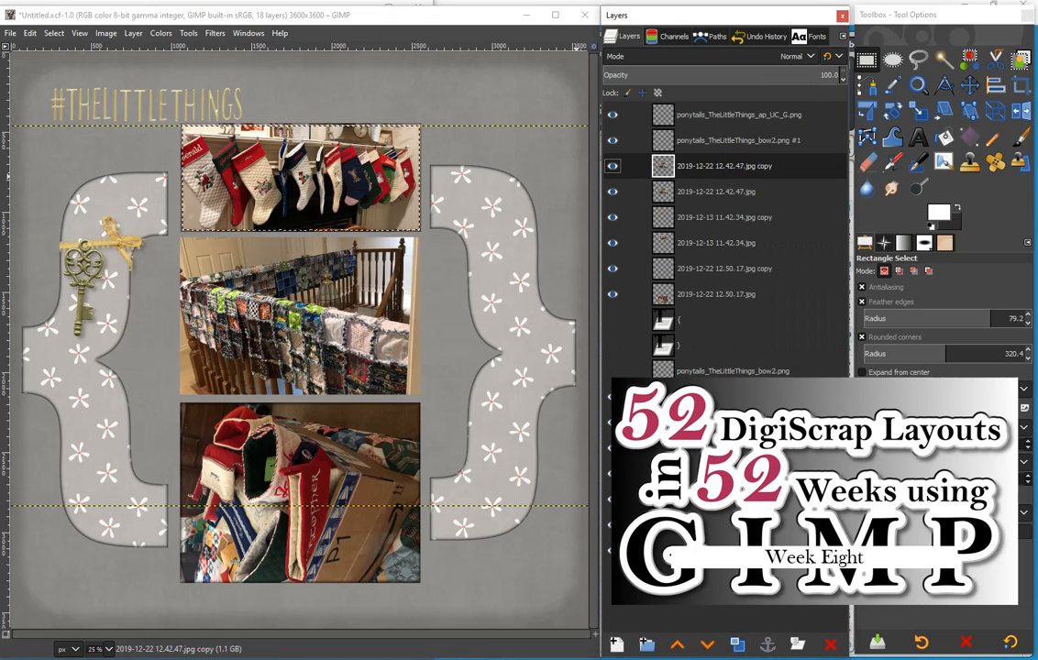
{"action": "left_click", "coordinate": [53, 35]}
{"action": "left_click", "coordinate": [56, 143]}
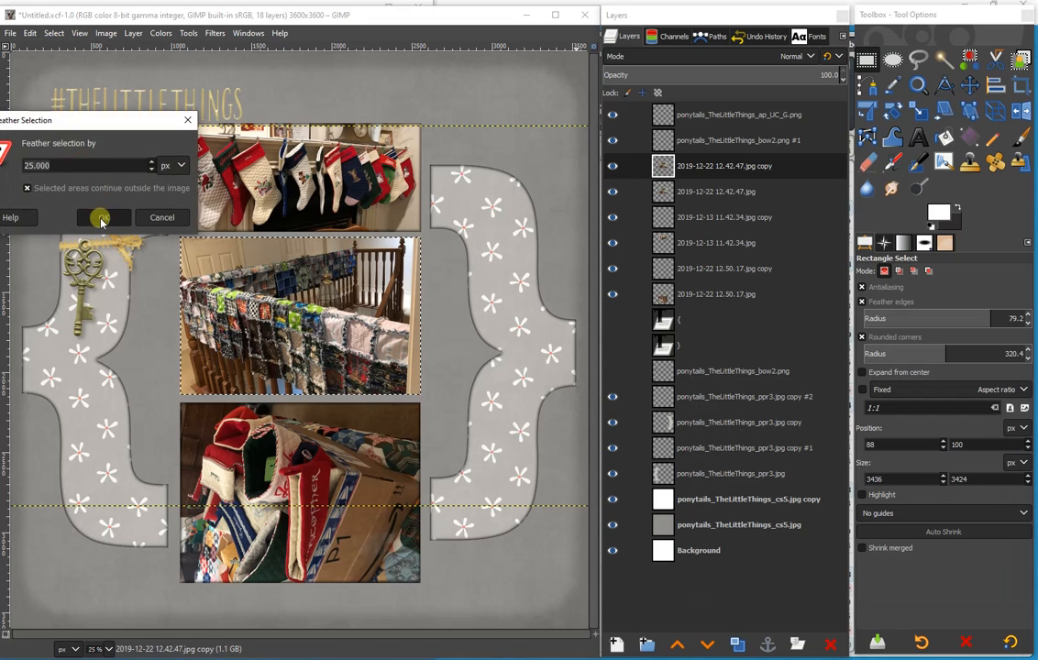
{"action": "left_click", "coordinate": [100, 220]}
- Shrink the middle photo's selection by 10 px and clear the copy's interior, leaving only its edge
{"action": "left_click", "coordinate": [53, 33]}
{"action": "left_click", "coordinate": [41, 195]}
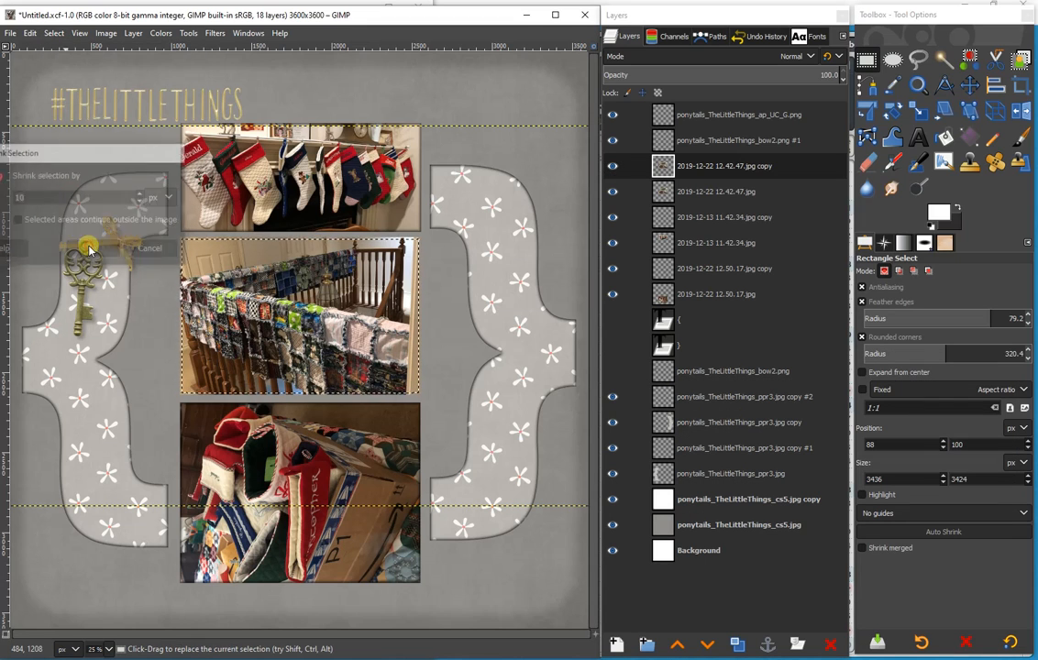
{"action": "left_click", "coordinate": [88, 248]}
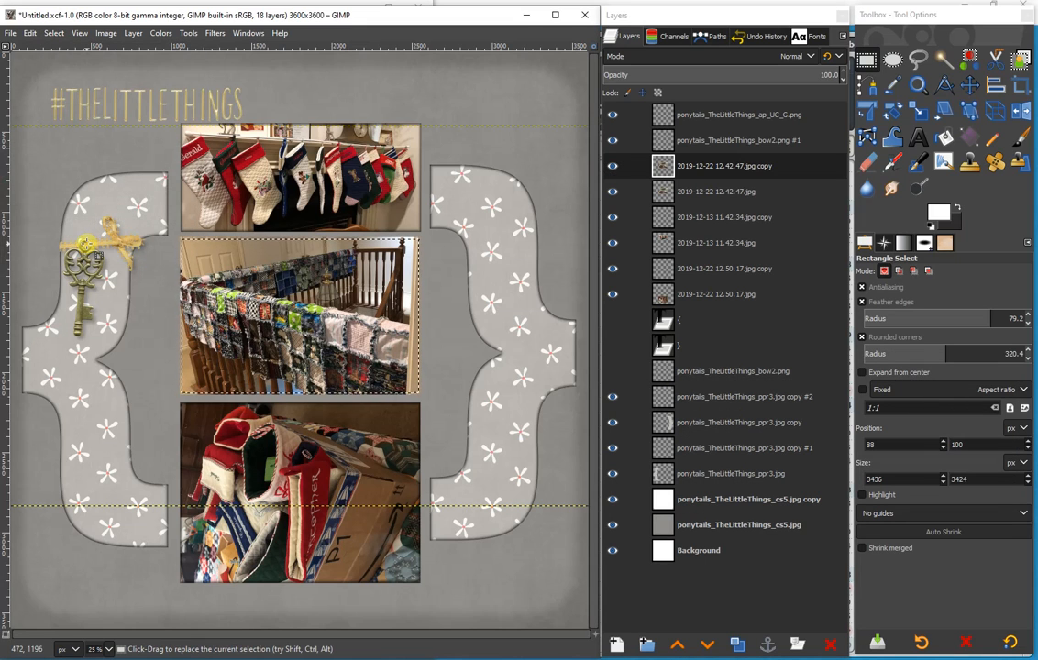
- Set the middle photo's edge copy to Difference mode and remove the selection
{"action": "left_click", "coordinate": [695, 55]}
{"action": "left_click", "coordinate": [632, 506]}
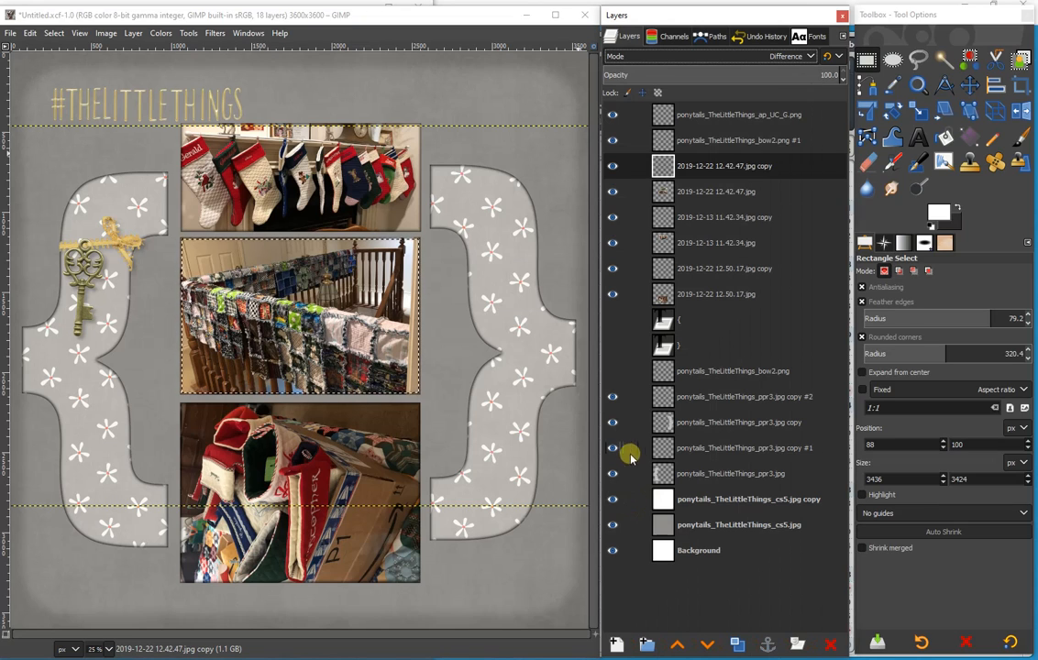
{"action": "left_click", "coordinate": [51, 33]}
{"action": "left_click", "coordinate": [57, 66]}
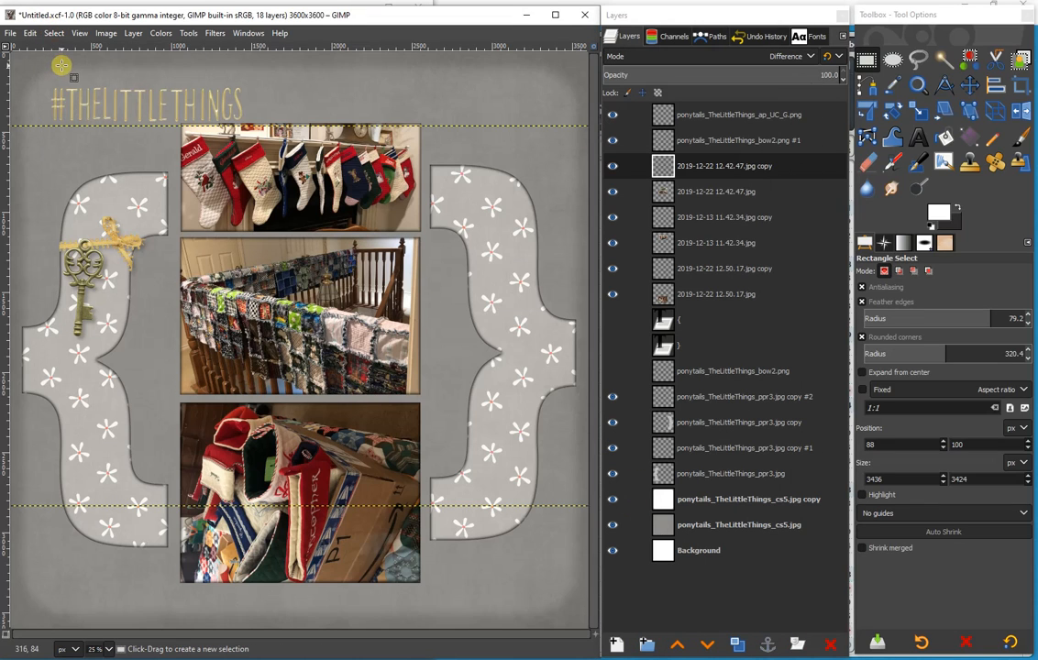
- Add a drop shadow to the #THELITTLETHINGS title layer
{"action": "left_click", "coordinate": [700, 116]}
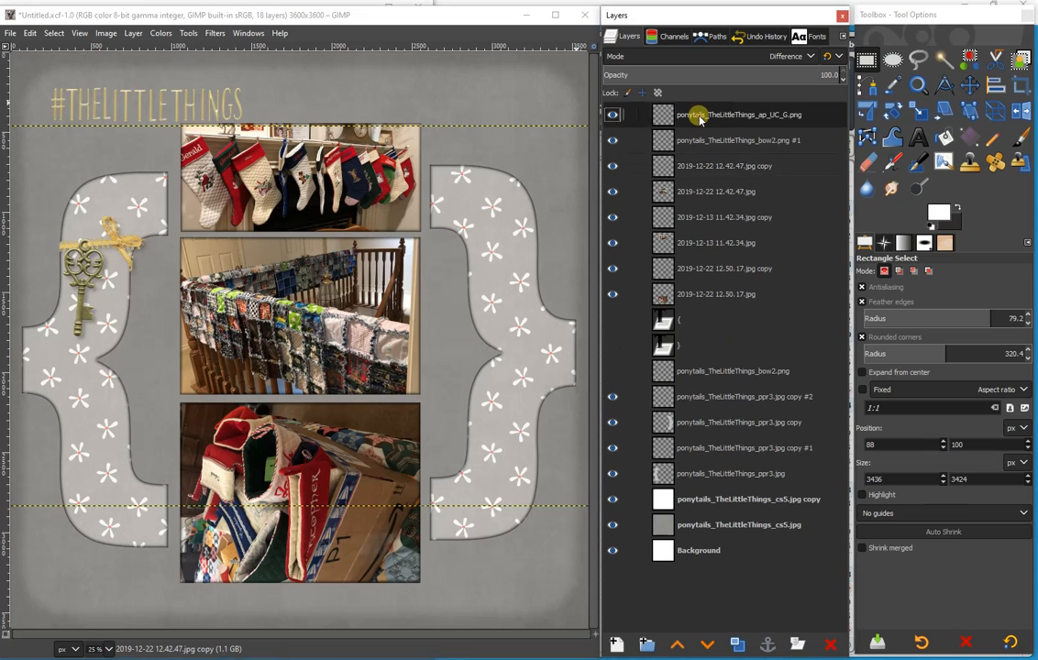
{"action": "left_click", "coordinate": [217, 33]}
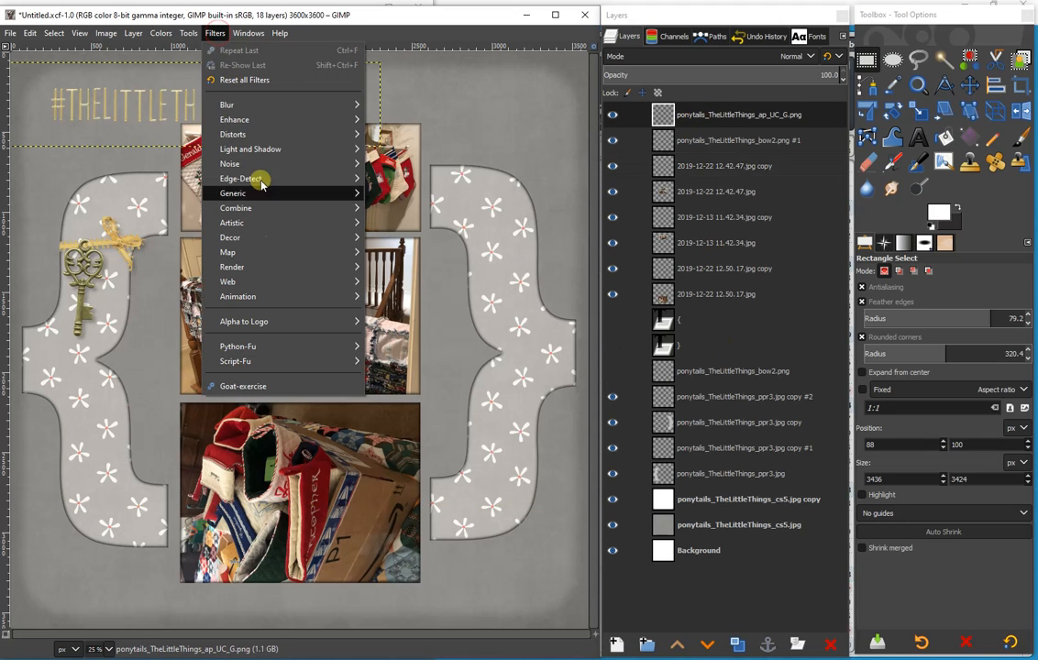
{"action": "mouse_move", "coordinate": [266, 149]}
{"action": "left_click", "coordinate": [427, 235]}
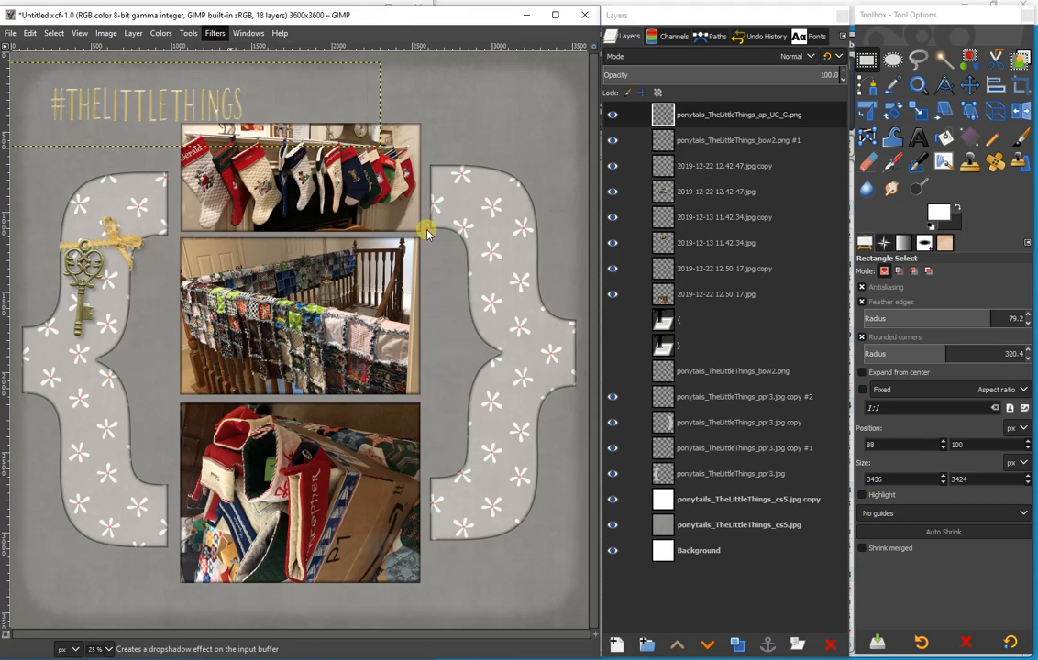
{"action": "left_click", "coordinate": [678, 509]}
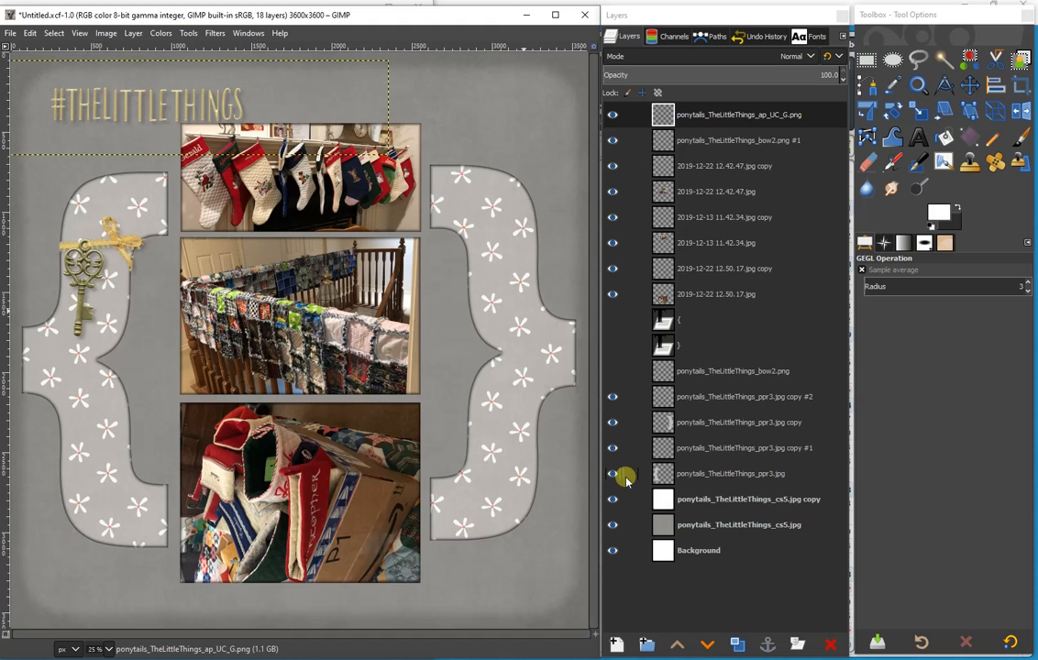
- Inspect the left brace's edge at 100% zoom and lower the opacity of its Difference-mode edge copy to about 75%
{"action": "left_click", "coordinate": [109, 649]}
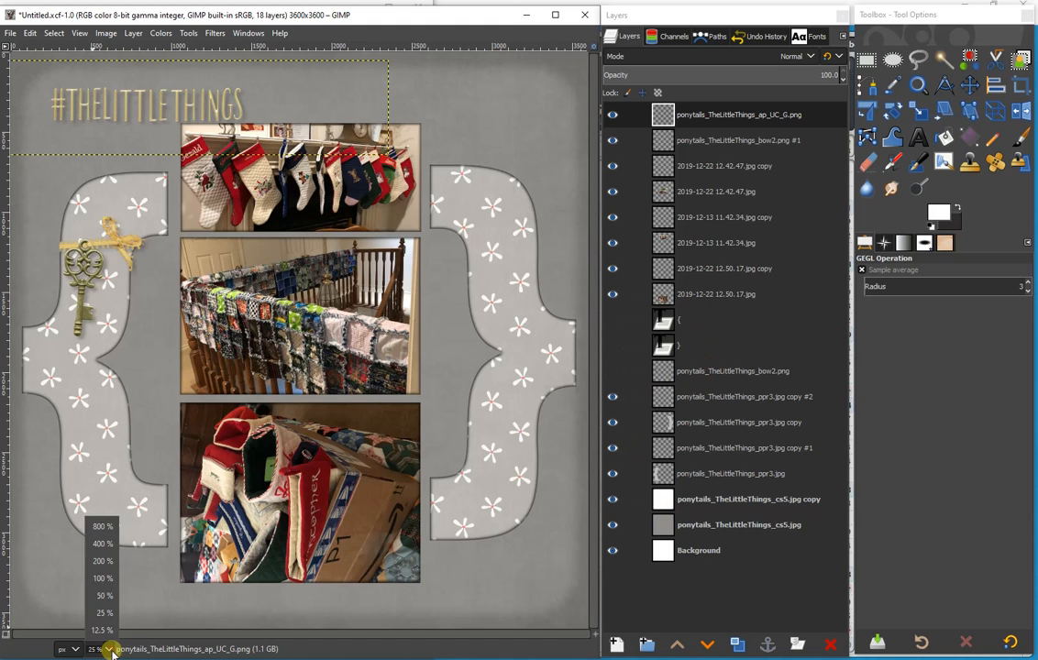
{"action": "left_click", "coordinate": [103, 580]}
{"action": "left_click_drag", "start_coordinate": [243, 633], "coordinate": [20, 573]}
{"action": "left_click", "coordinate": [695, 453]}
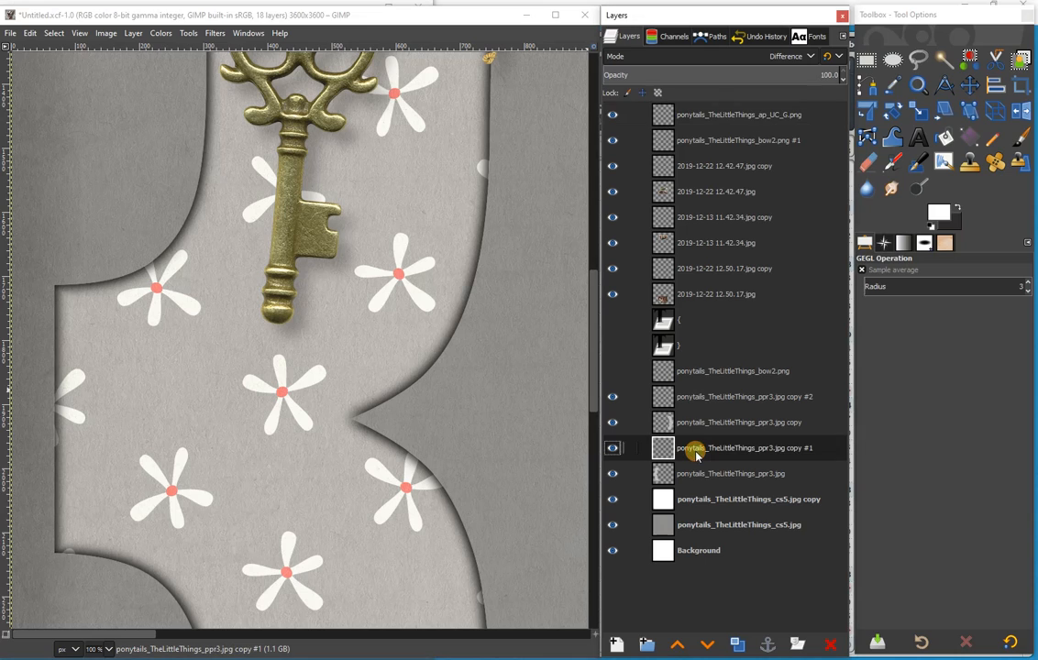
{"action": "left_click_drag", "start_coordinate": [792, 74], "coordinate": [765, 73]}
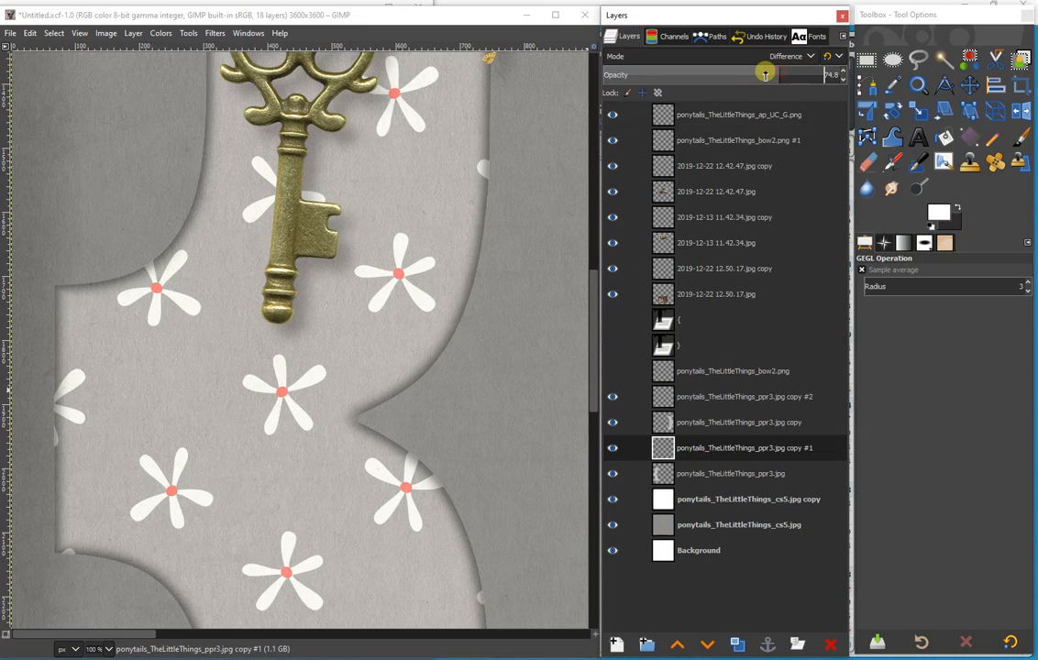
- Set the opacity of the right brace's Difference-mode edge copy to 77% and return to the whole-page view
{"action": "left_click", "coordinate": [694, 401]}
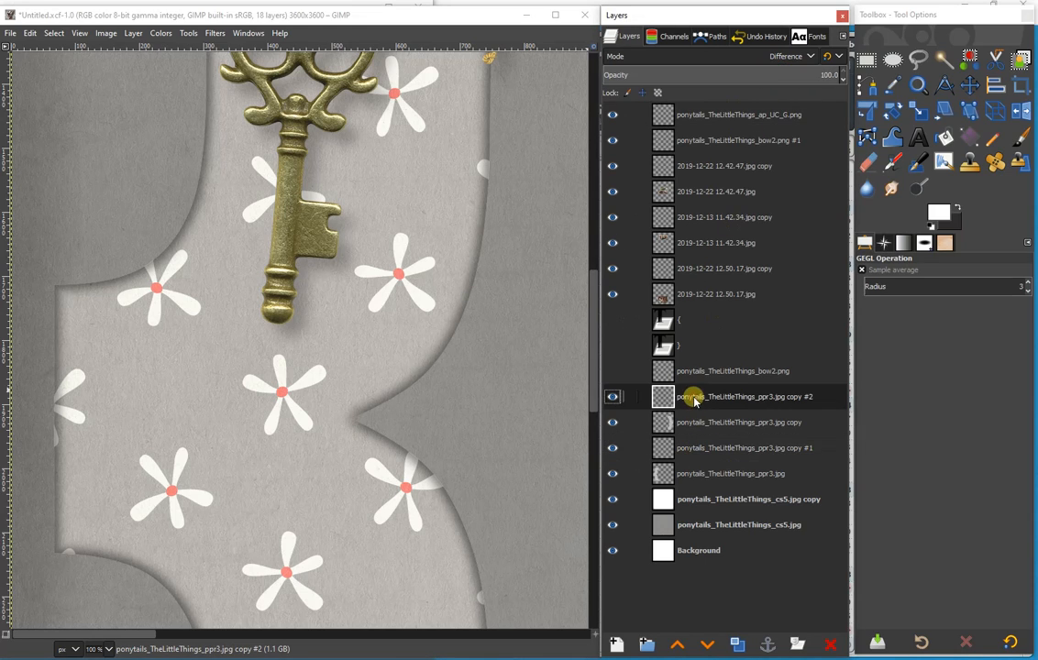
{"action": "left_click", "coordinate": [112, 650]}
{"action": "left_click", "coordinate": [105, 620]}
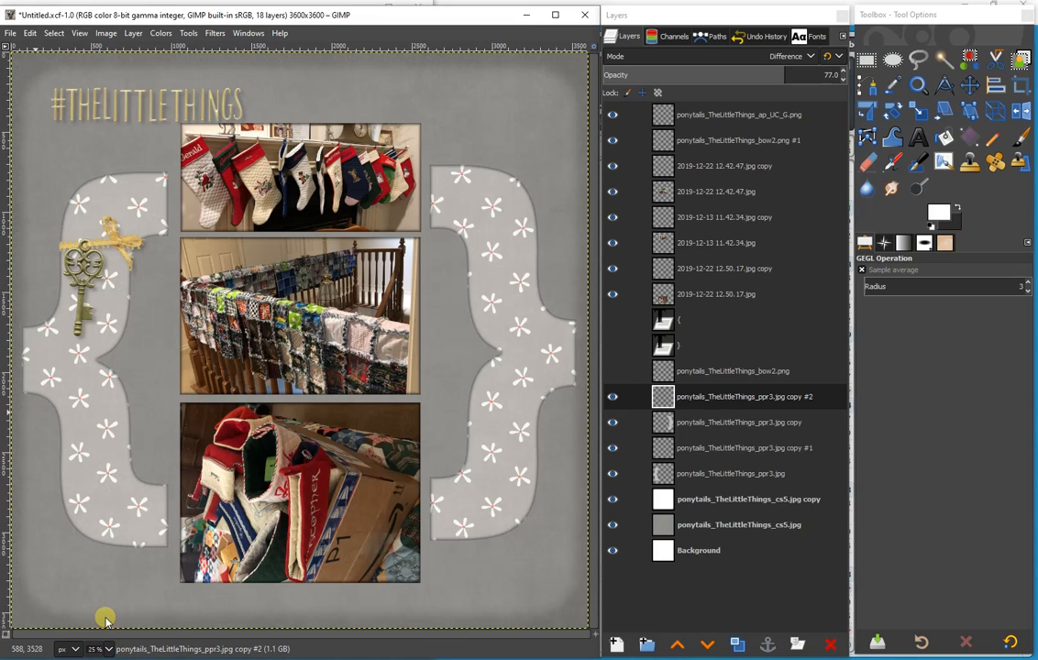